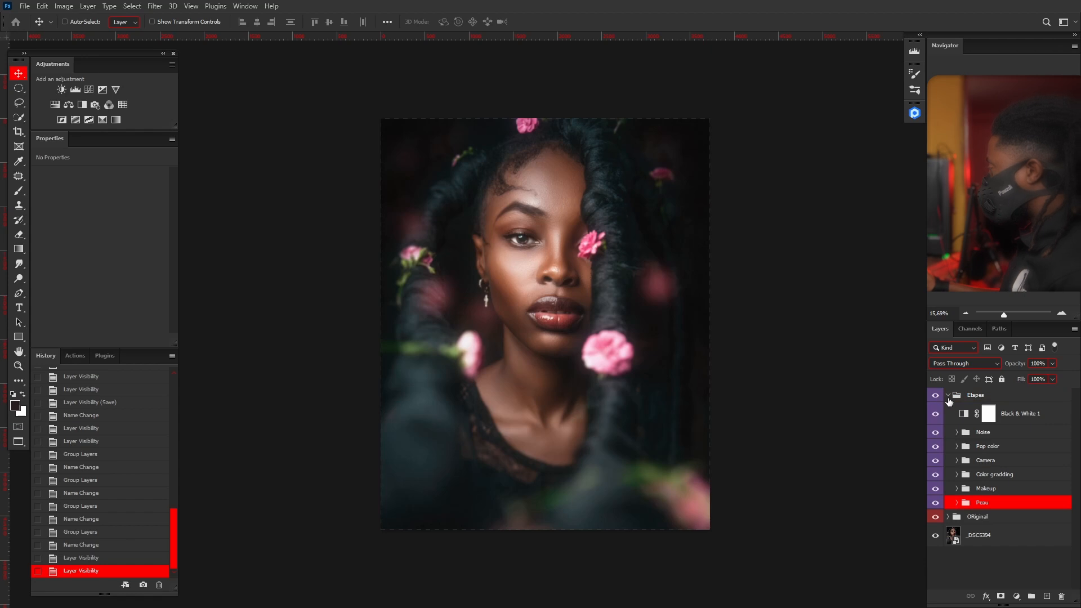
Hide all layers and groups inside the Etapes group except Peau, and expand the Peau group.
left_click_drag(936, 415, 936, 446)
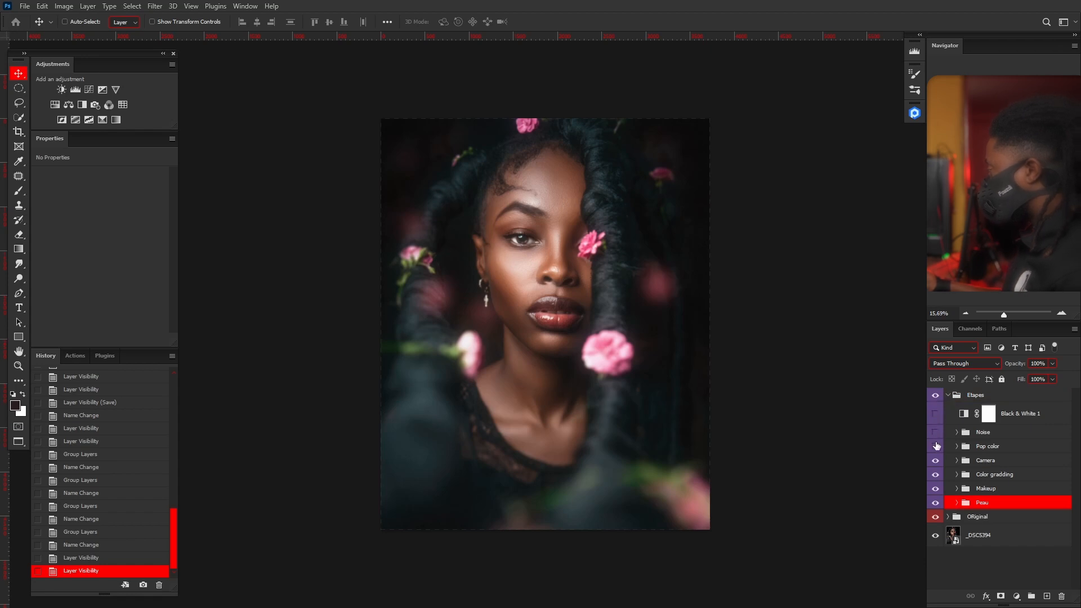
left_click_drag(936, 491, 937, 495)
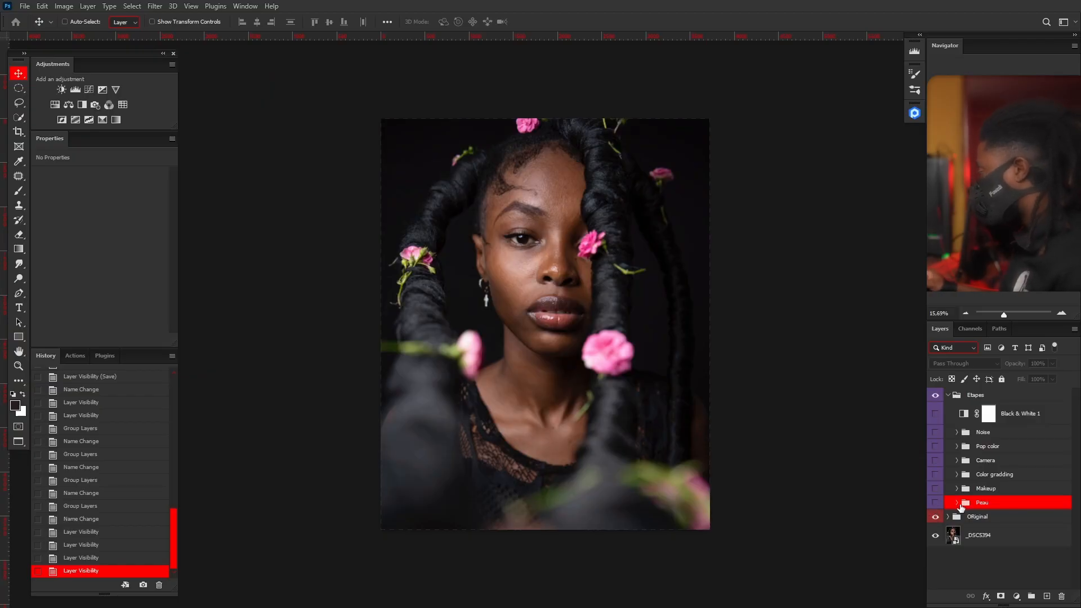
left_click(957, 503)
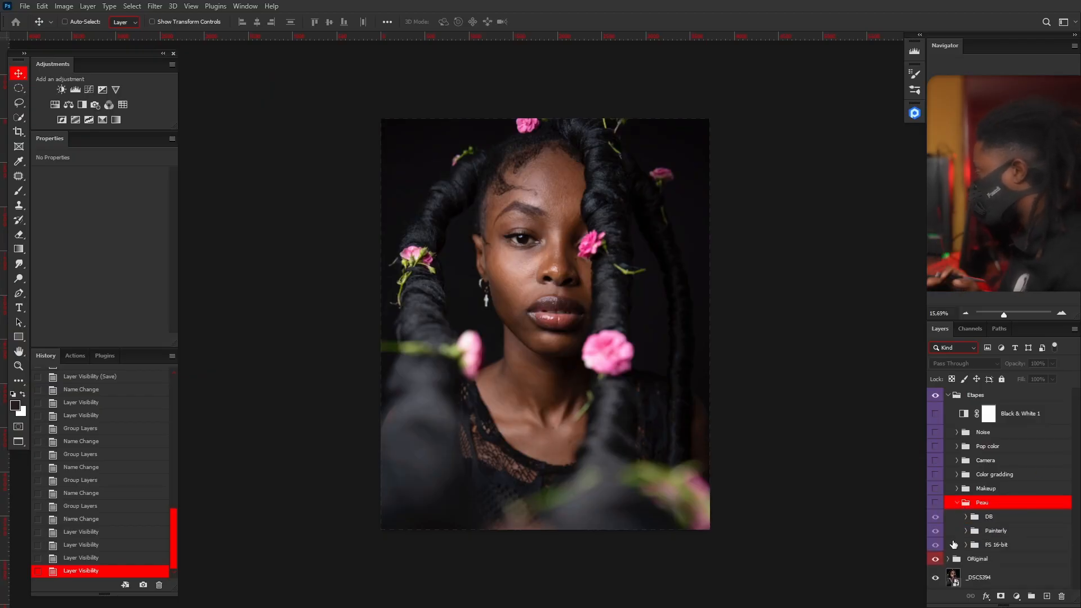
left_click(935, 502)
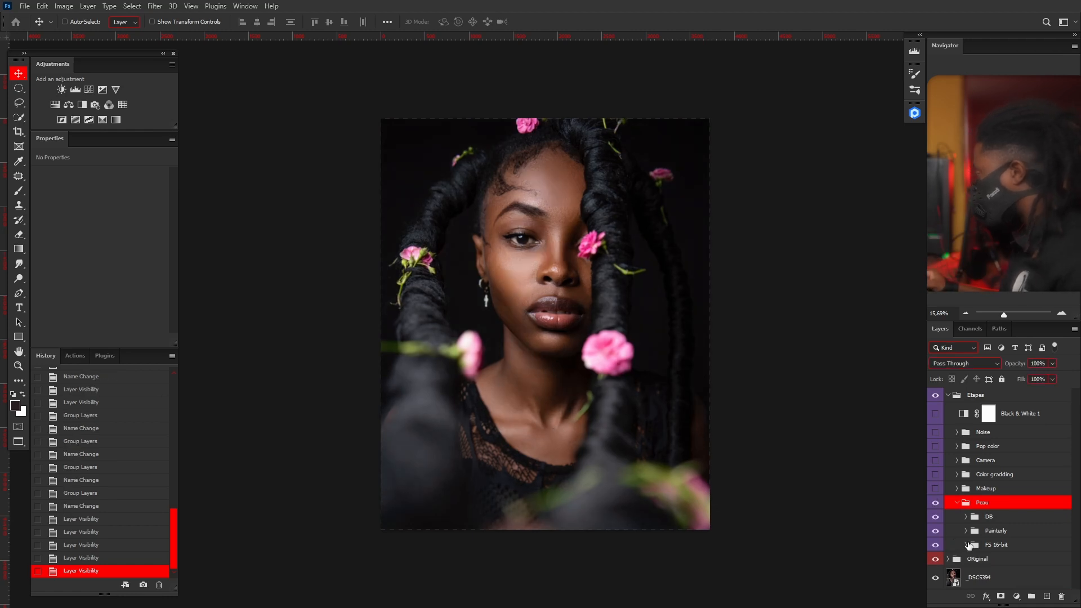
Compare the portrait with Layer 2 and the Constrate curves layer of the DB group hidden and shown.
left_click(987, 545)
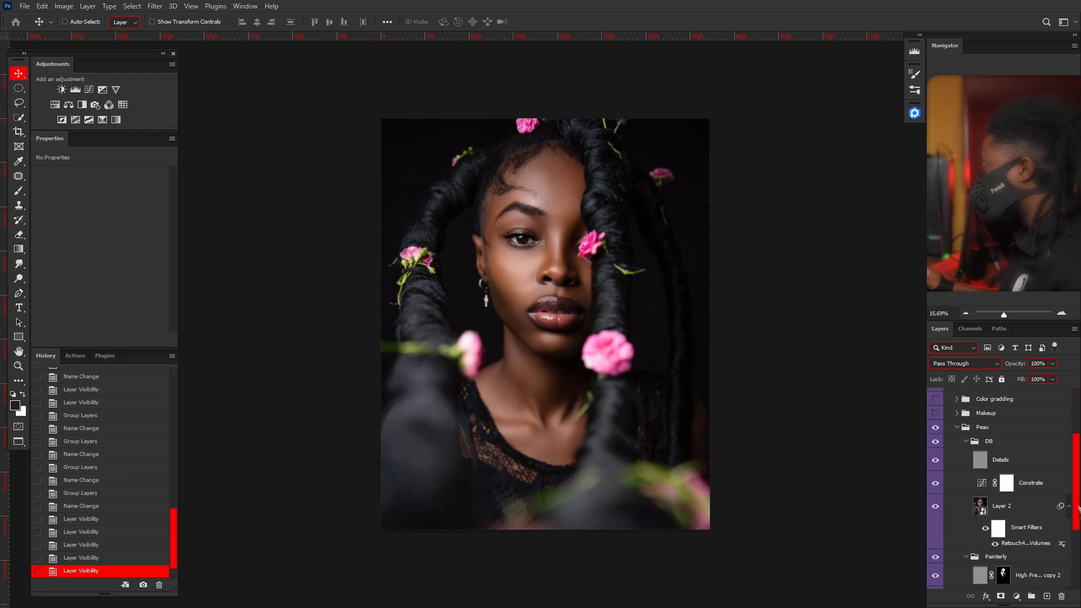
left_click_drag(1079, 508, 1077, 523)
left_click(1018, 483)
left_click(936, 475)
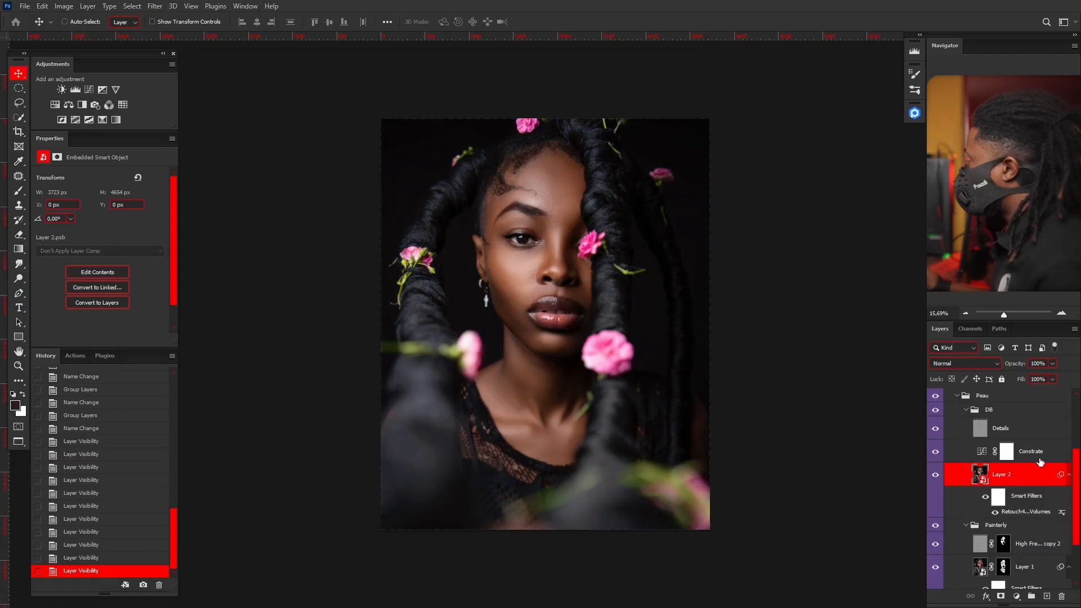
left_click(1039, 459)
left_click(934, 455)
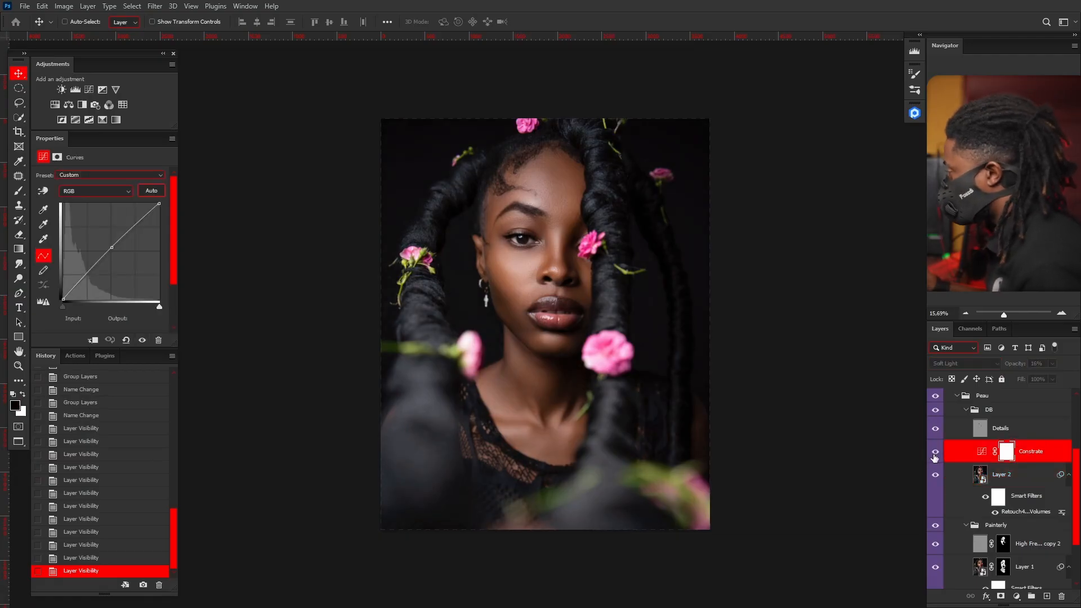
left_click(934, 454)
left_click(934, 455)
left_click(934, 455)
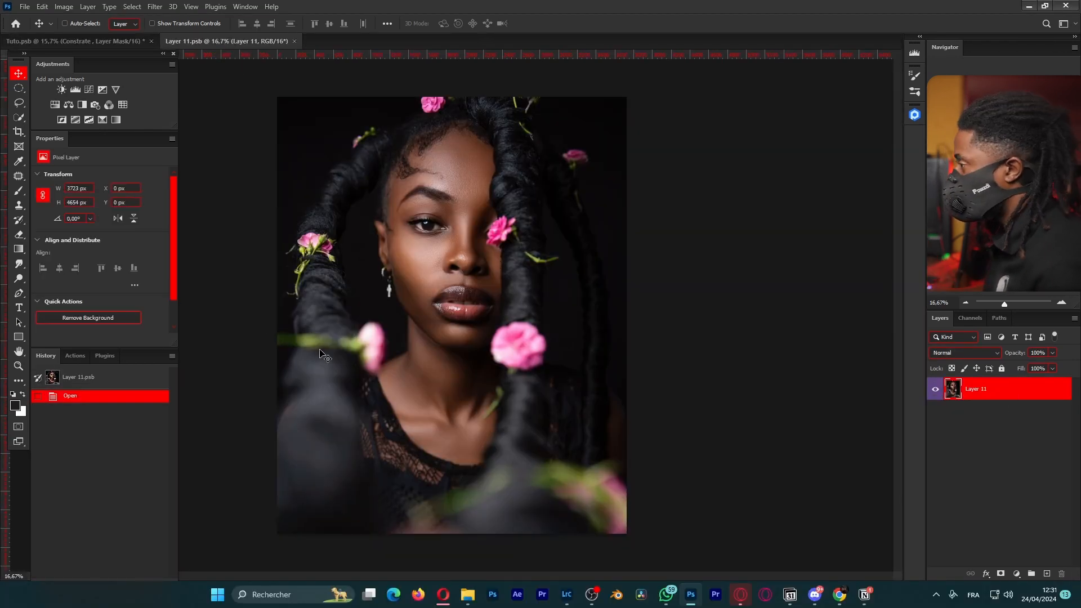
Add a Curves adjustment above Layer 11 with a midtone point at input 119, output 135, blended in Soft Light at 25% opacity.
left_click(90, 90)
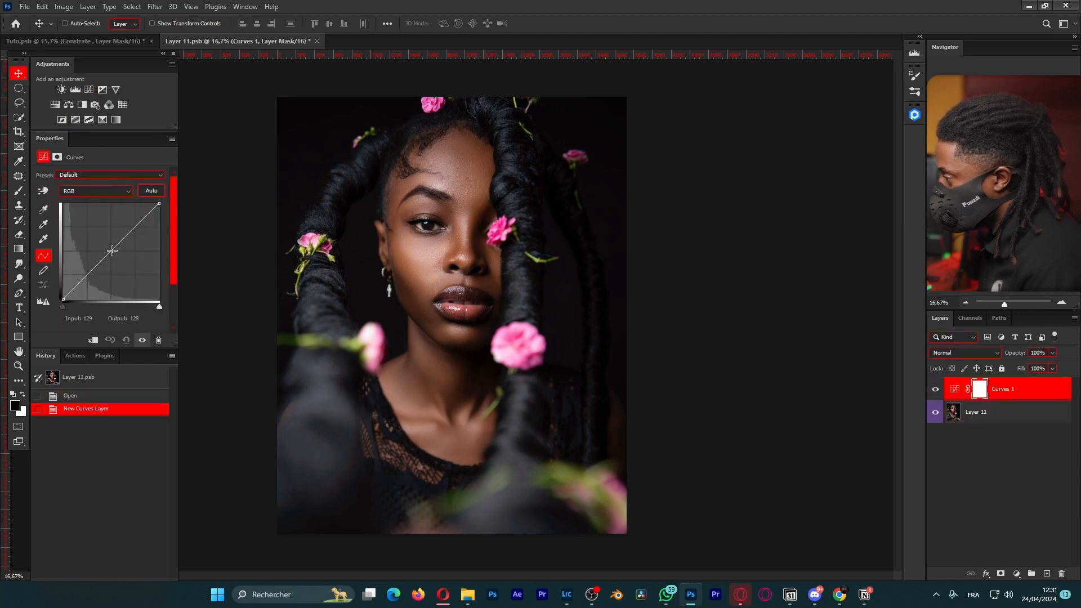
left_click_drag(112, 251, 107, 248)
left_click(964, 352)
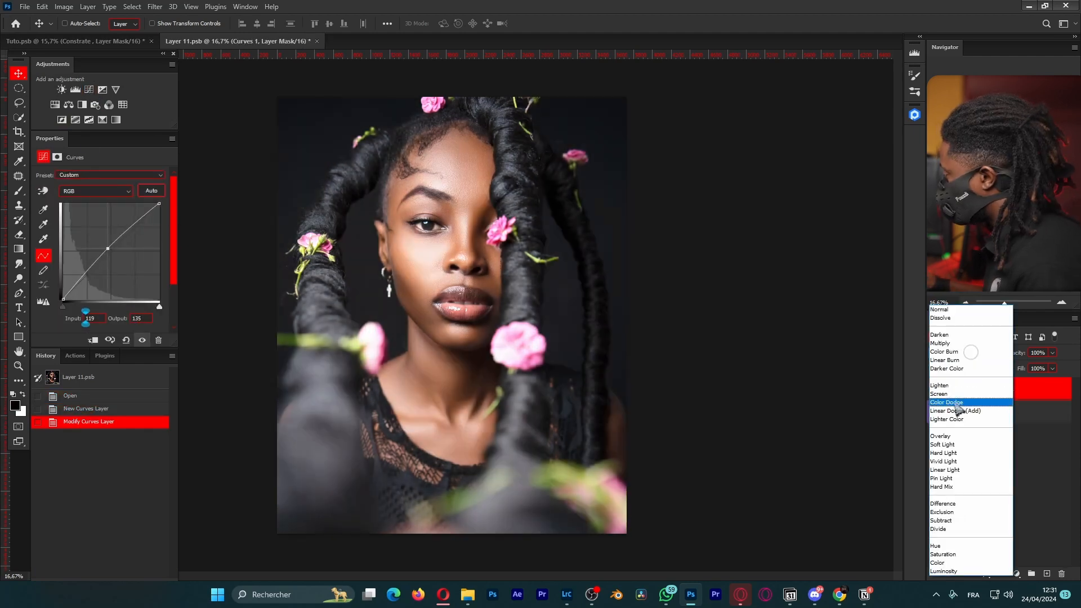
left_click(949, 446)
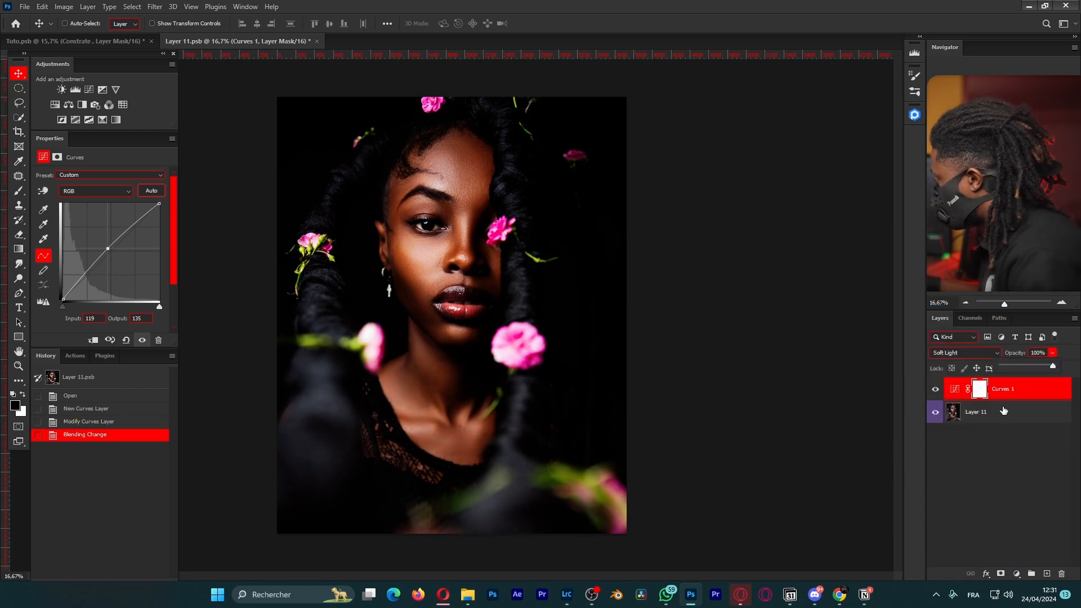
left_click_drag(1050, 371, 1013, 384)
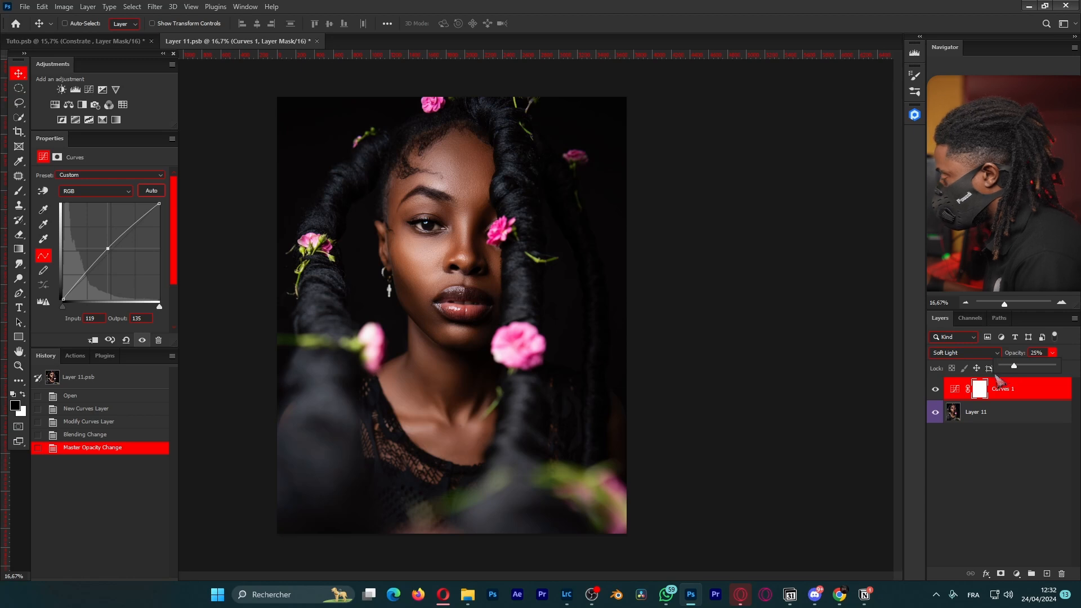
Compare the portrait with the new Curves adjustment hidden and shown.
left_click(935, 390)
left_click(935, 391)
left_click(935, 390)
left_click(935, 390)
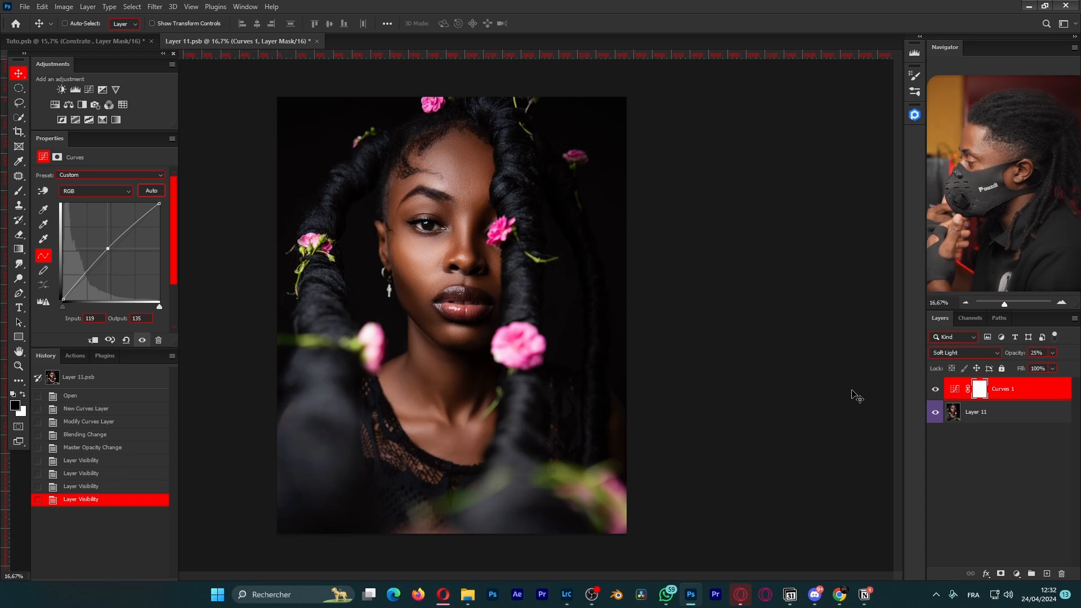
left_click(933, 391)
left_click(935, 397)
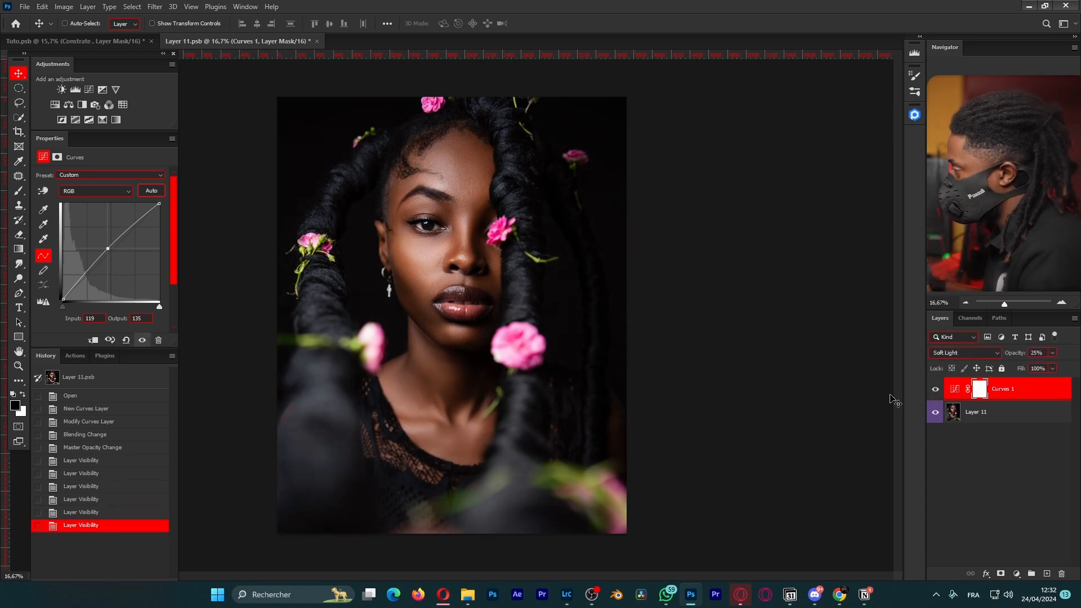
Switch to the Tuto.psb document, select the Details layer in the DB group, and examine its effect on the face up close.
left_click(138, 41)
scroll(1068, 491, "down", 2)
left_click(1024, 486)
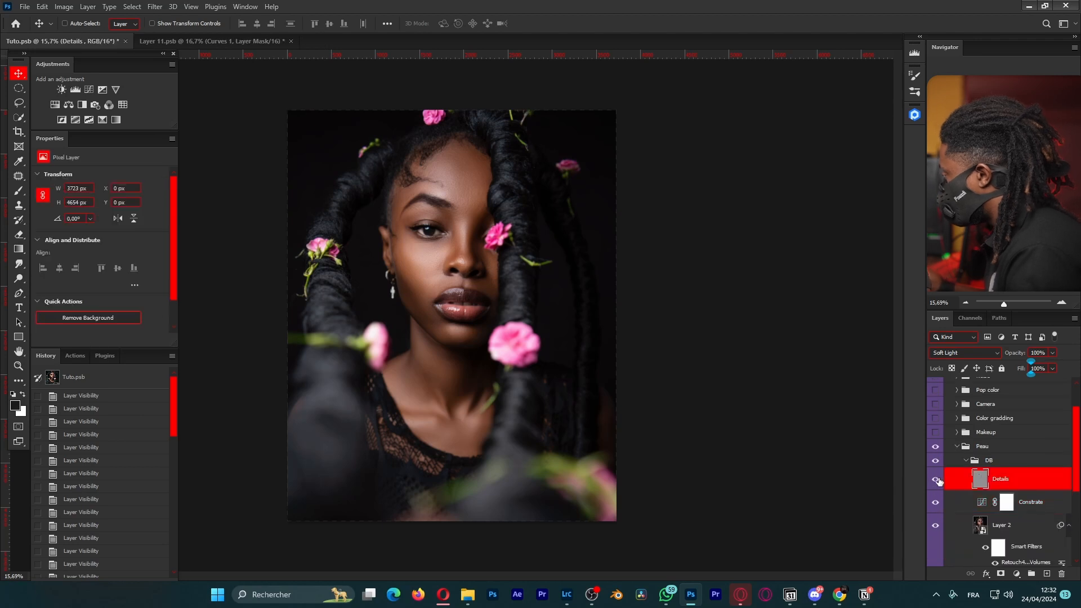
left_click(935, 480)
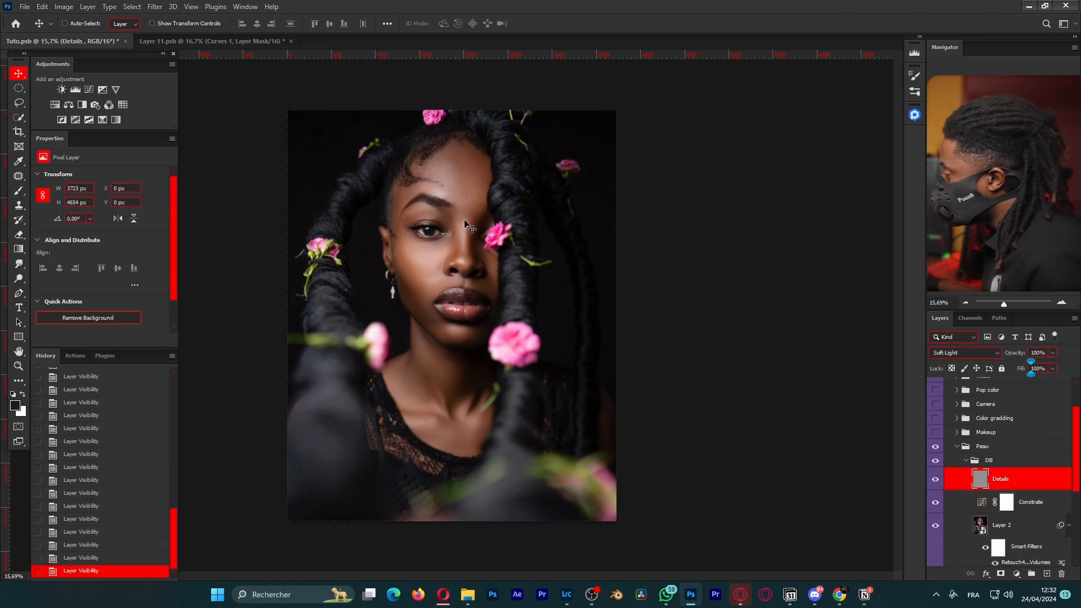
scroll(445, 245, "up", 3)
scroll(445, 245, "up", 3)
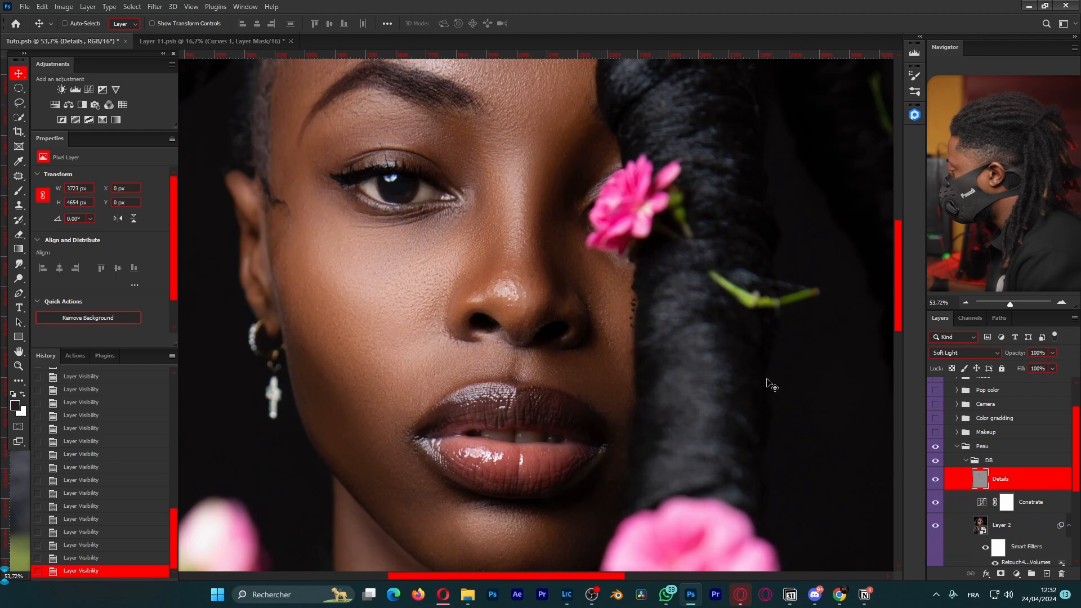
left_click(934, 481)
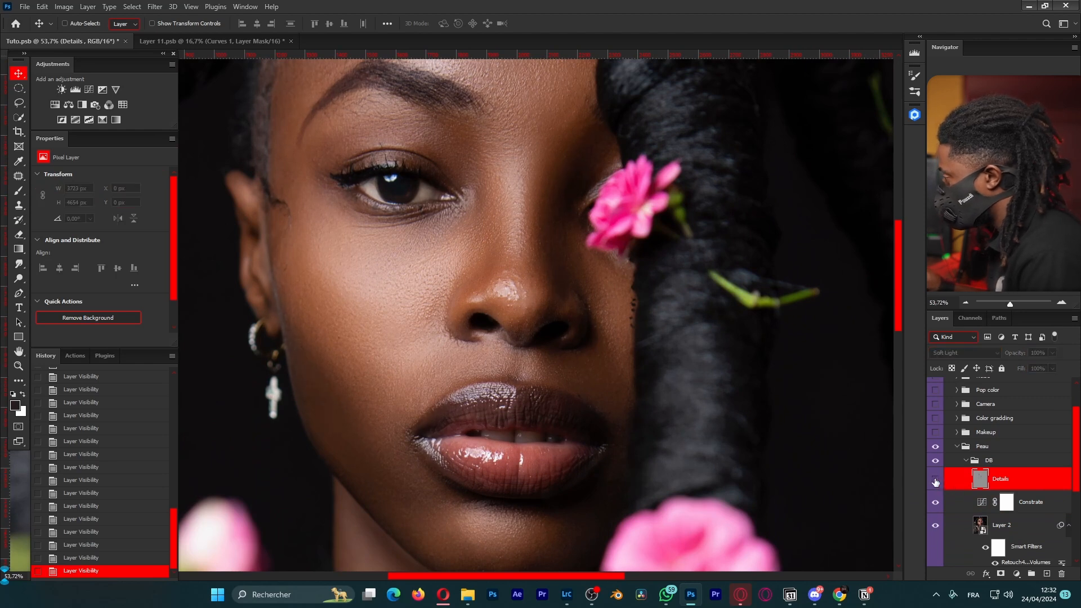
left_click(935, 481)
key("f")
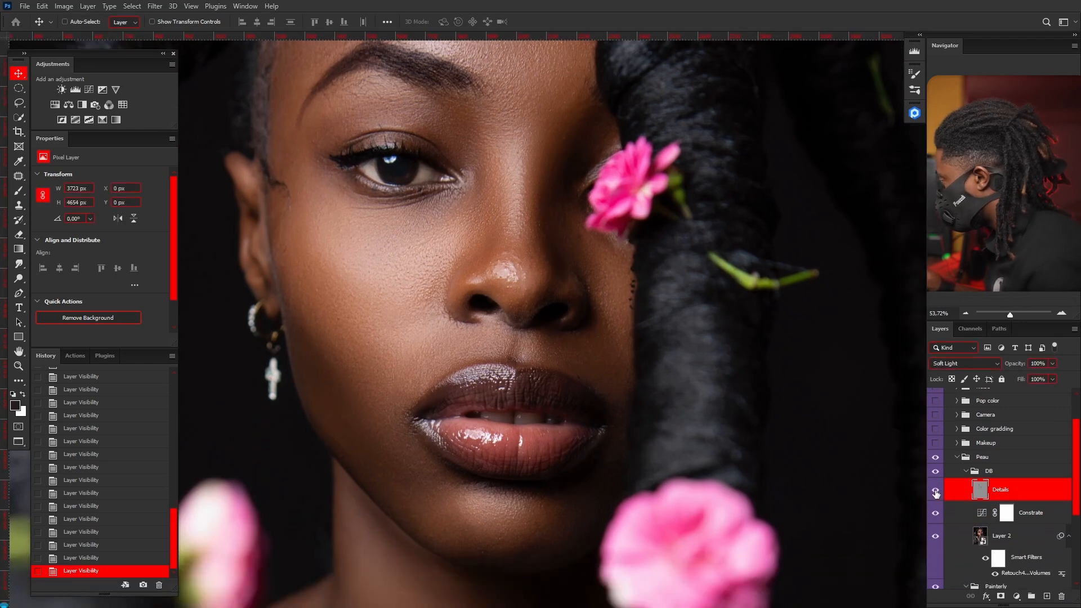
Compare the under-eye skin and the lips with the Details layer hidden and shown.
left_click(935, 491)
left_click(935, 491)
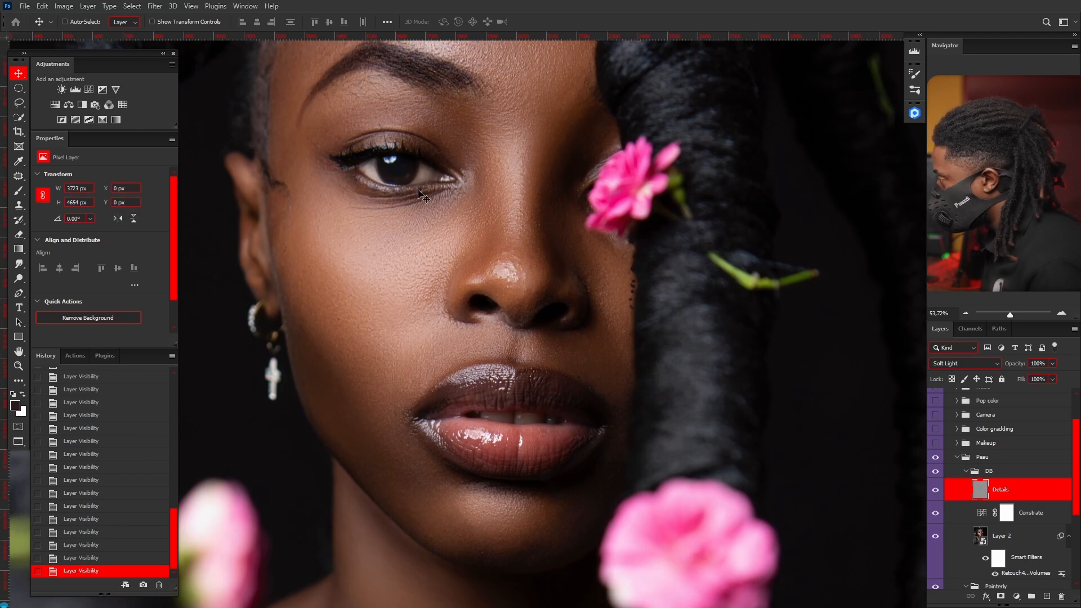
left_click(935, 491)
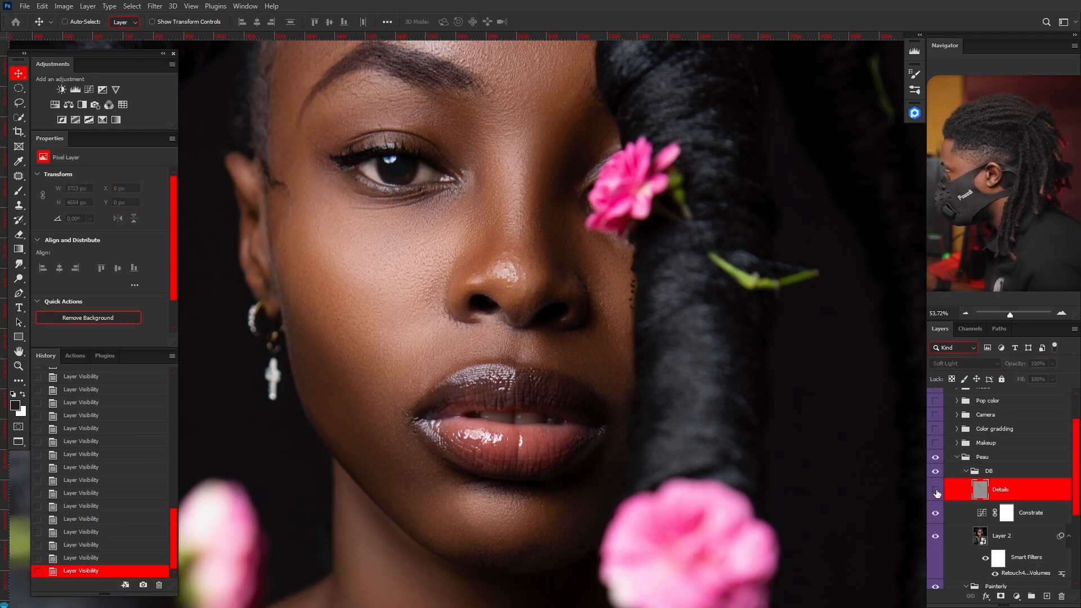
left_click(935, 491)
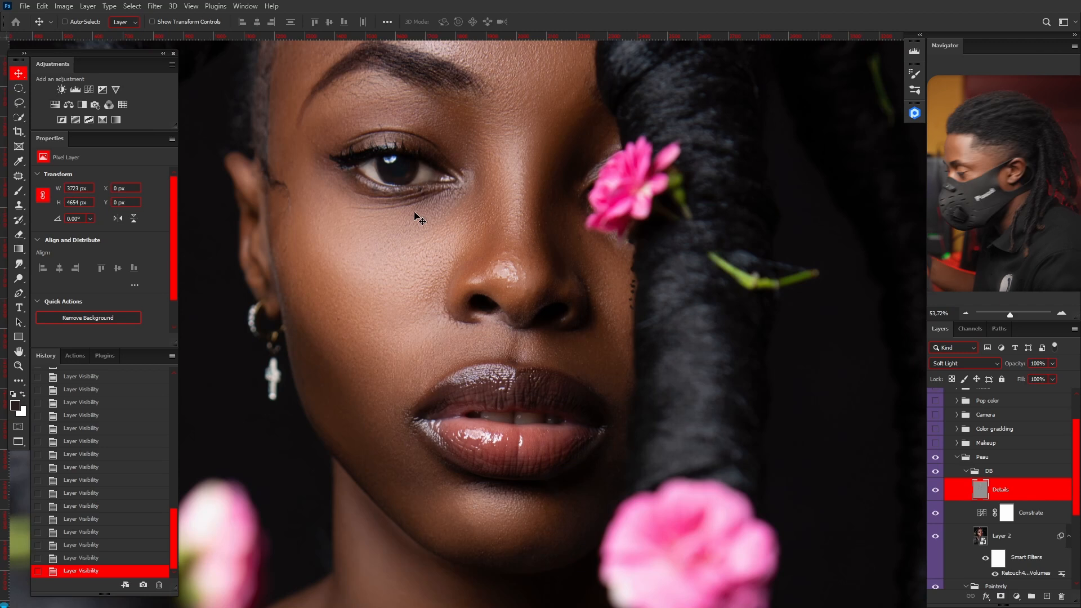
left_click(936, 491)
left_click(935, 492)
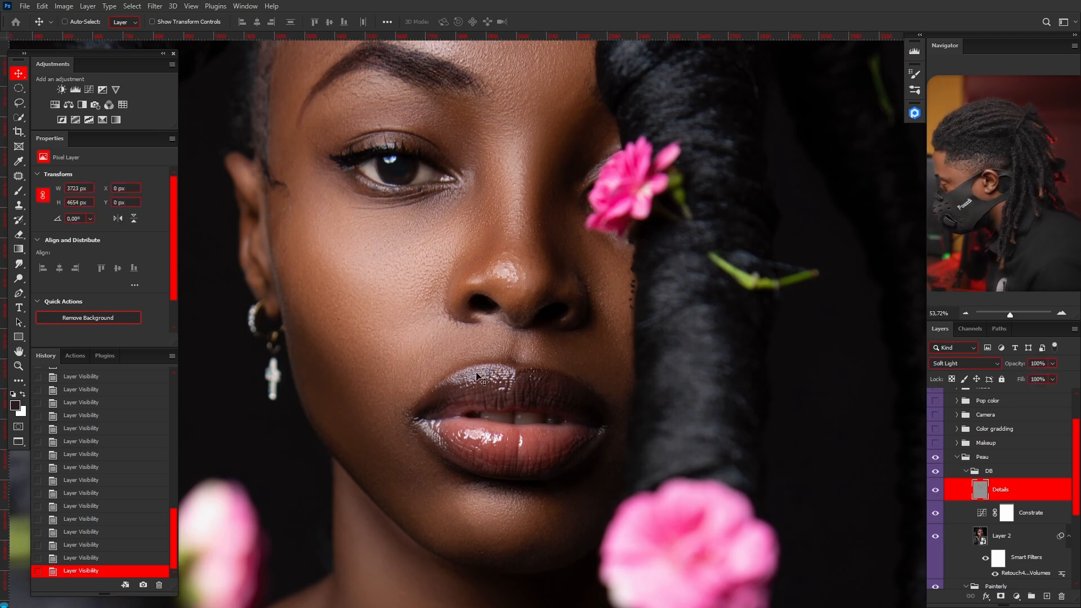
left_click(936, 493)
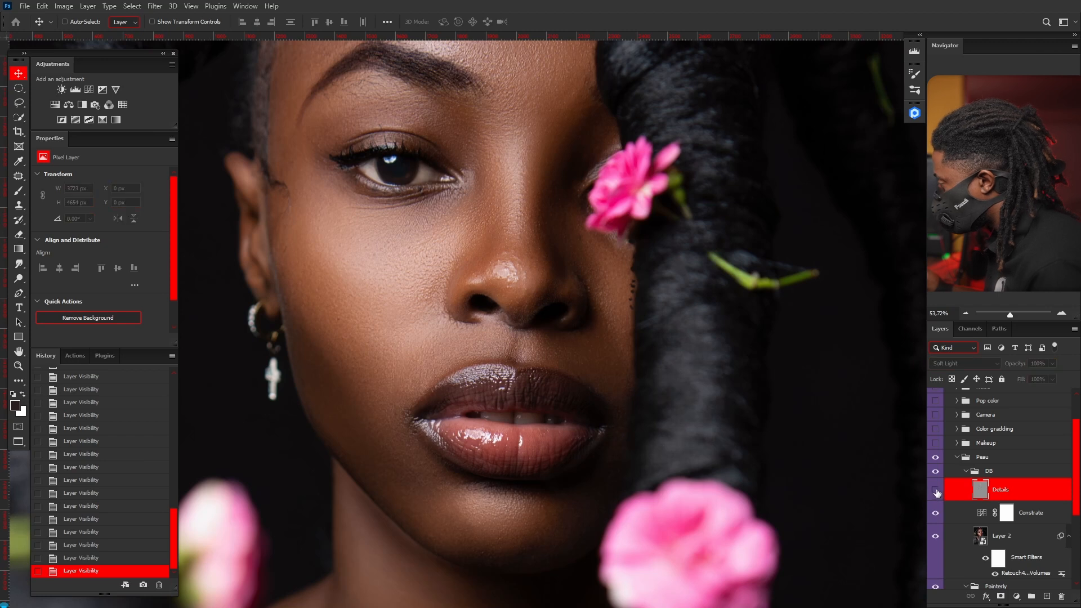
left_click(935, 492)
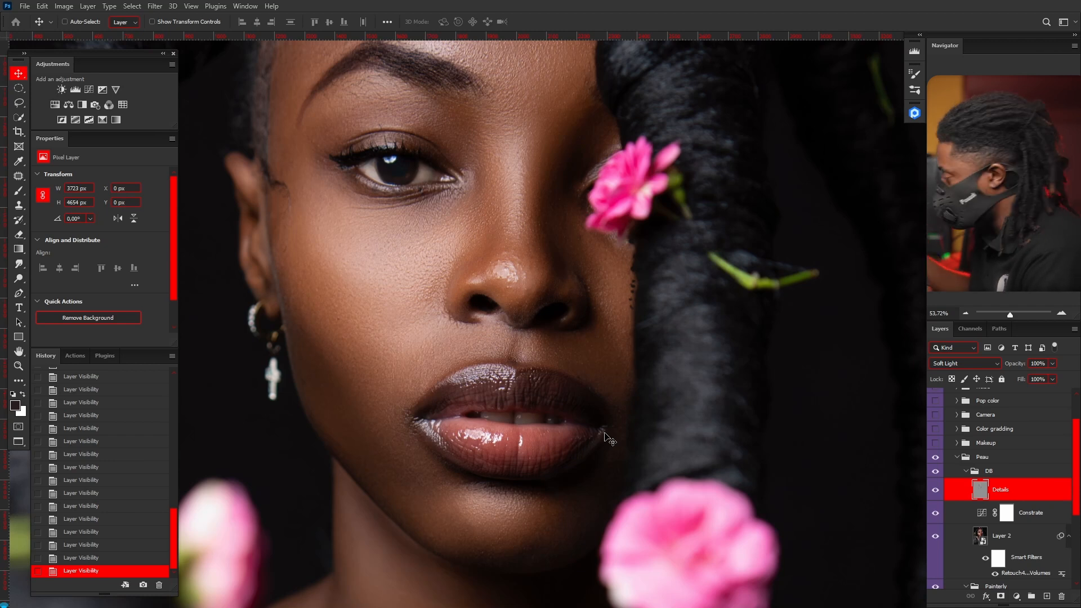
left_click(936, 492)
left_click(936, 493)
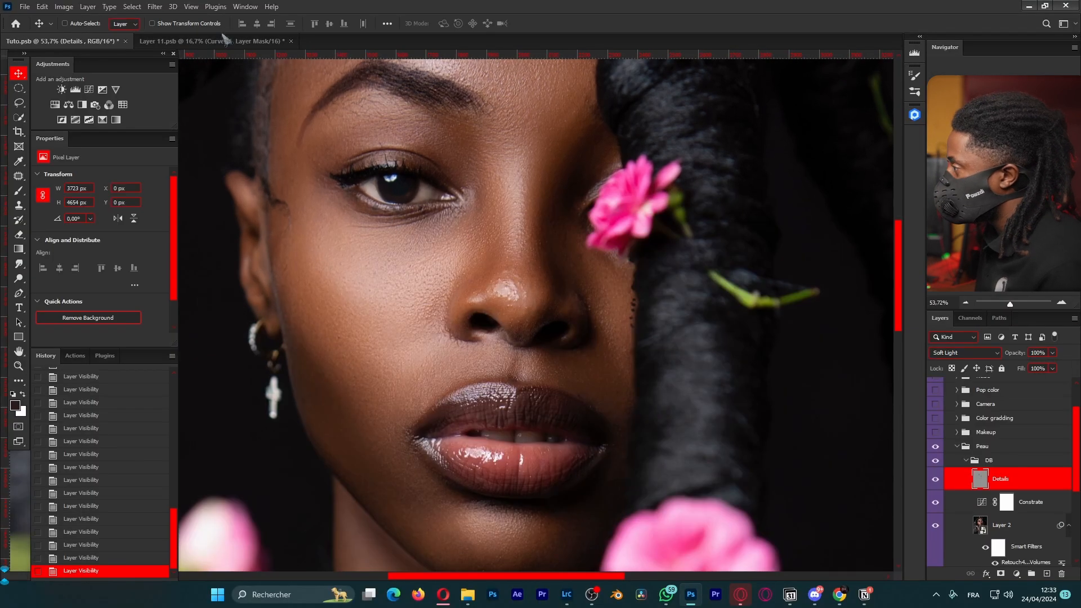
In Layer 11.psb, add a new layer above the Curves adjustment, fill it with 50% Gray and set it to Soft Light.
left_click(226, 41)
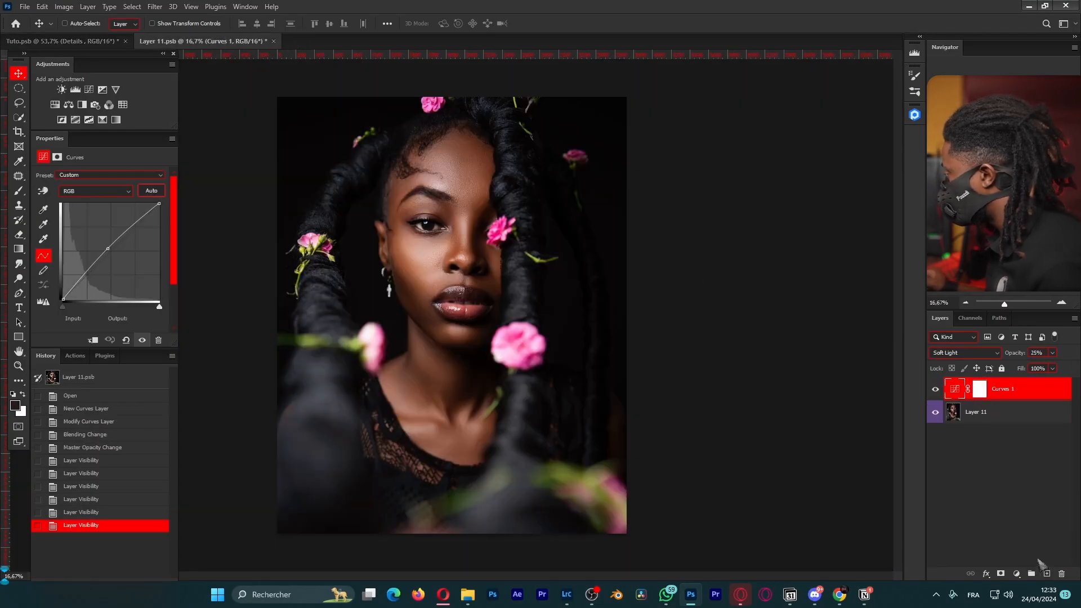
left_click(1046, 573)
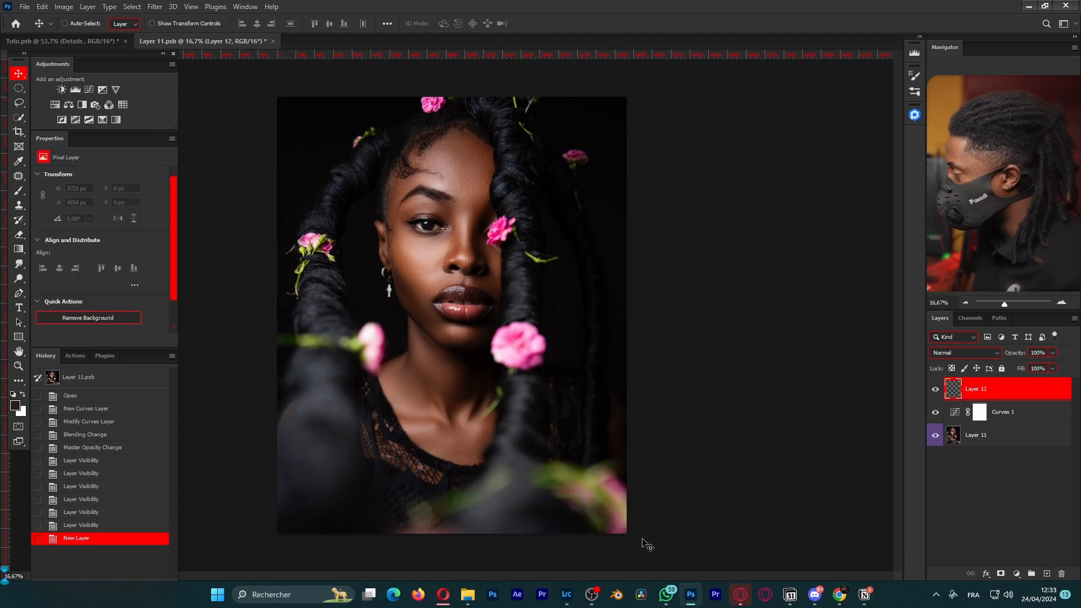
key("shift+F5")
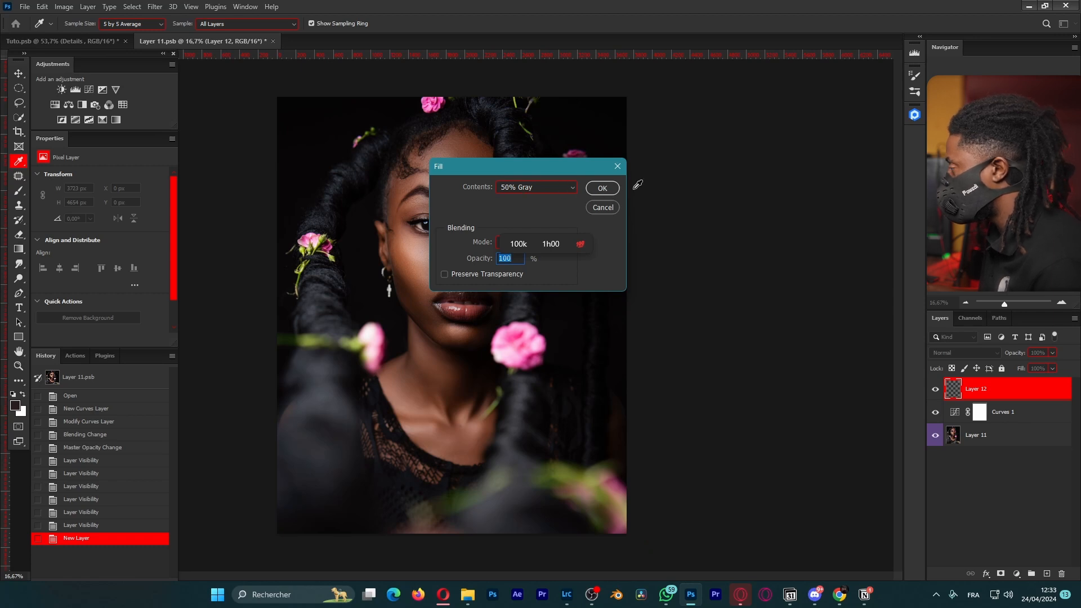
left_click(602, 189)
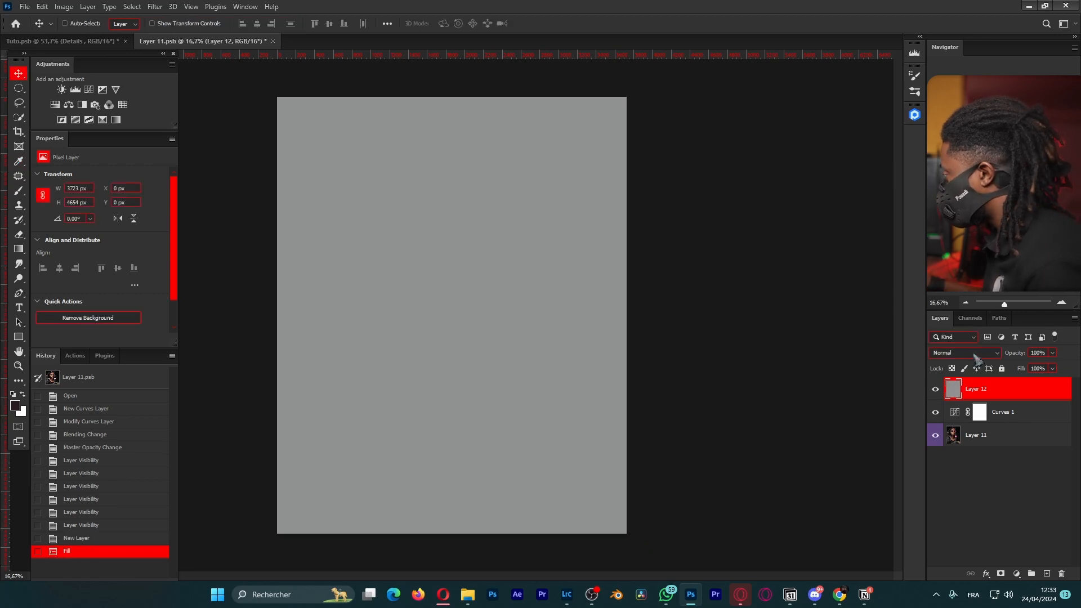
left_click(975, 356)
left_click(946, 447)
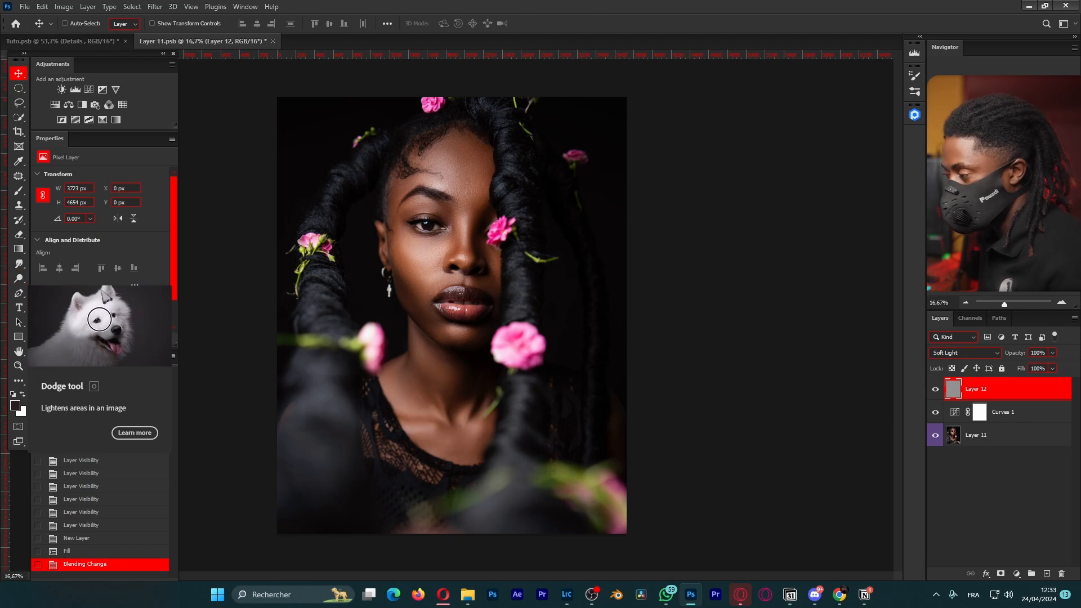
Brighten the upper lip's highlights on the gray layer using the Dodge tool at size 23, Midtones range and 5% exposure.
left_click(18, 278)
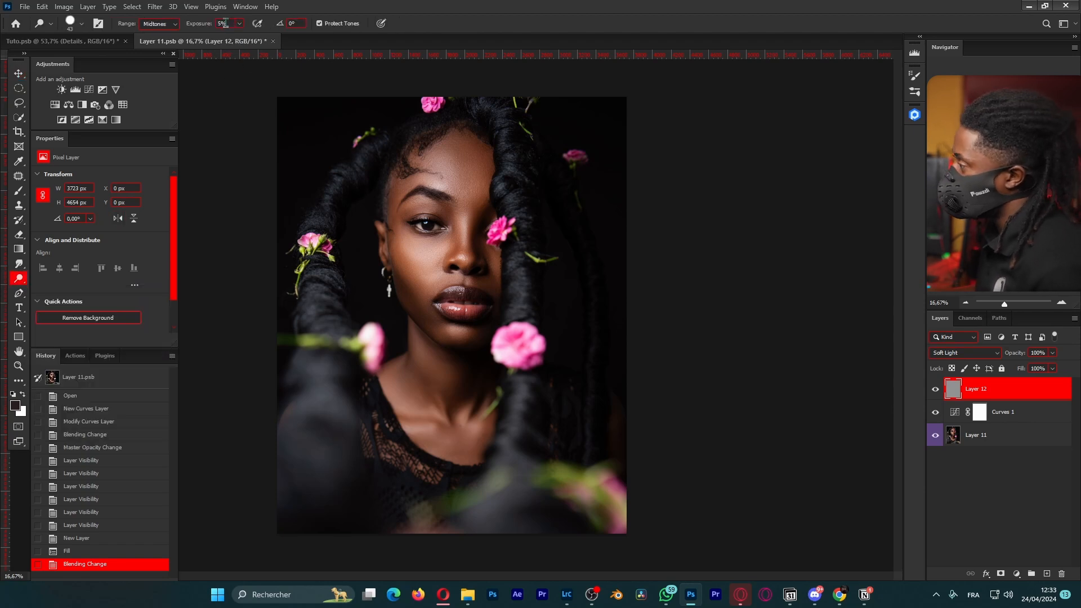
scroll(481, 248, "up", 8)
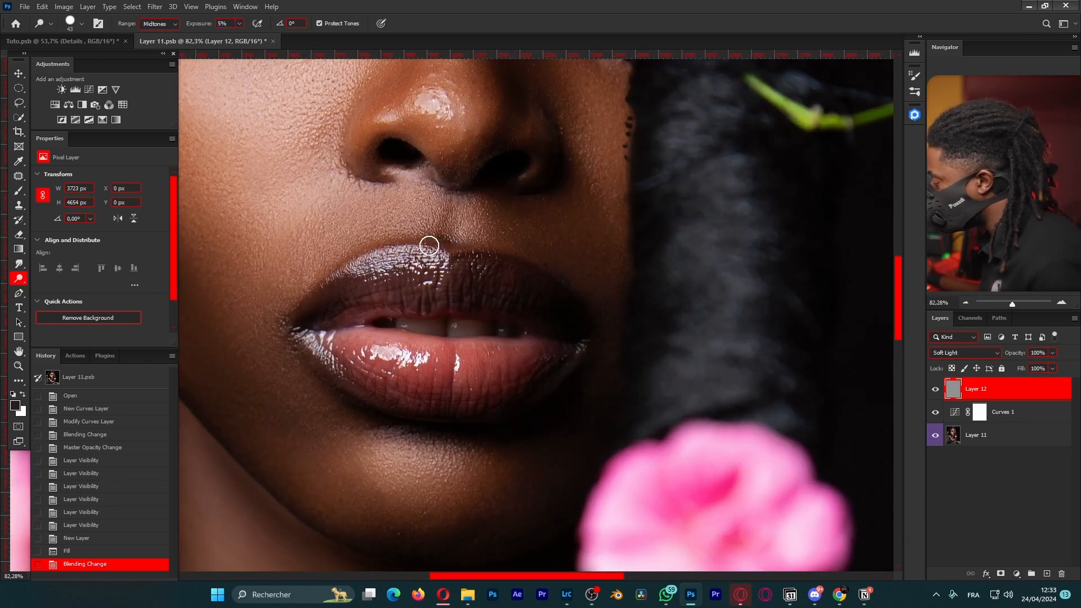
scroll(430, 248, "up", 2)
right_click(423, 248, "alt")
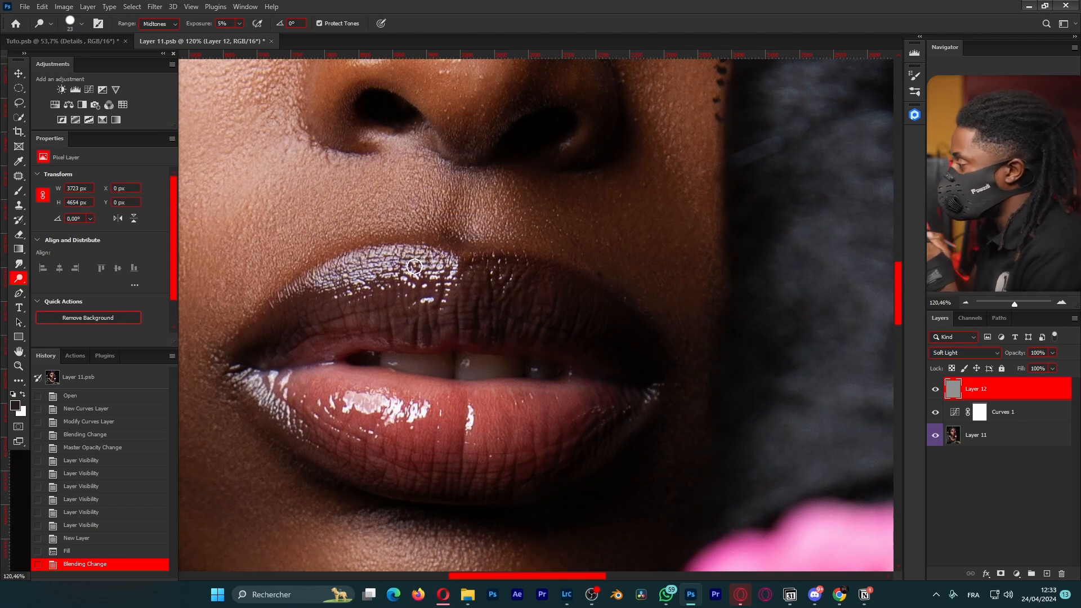
mouse_move(415, 266)
left_mouse_down()
mouse_move(390, 252)
mouse_move(434, 256)
mouse_move(382, 257)
left_mouse_up()
left_click_drag(382, 257, 360, 261)
mouse_move(357, 260)
left_mouse_down()
mouse_move(431, 252)
mouse_move(451, 265)
mouse_move(401, 261)
mouse_move(314, 281)
mouse_move(454, 266)
mouse_move(392, 257)
left_mouse_up()
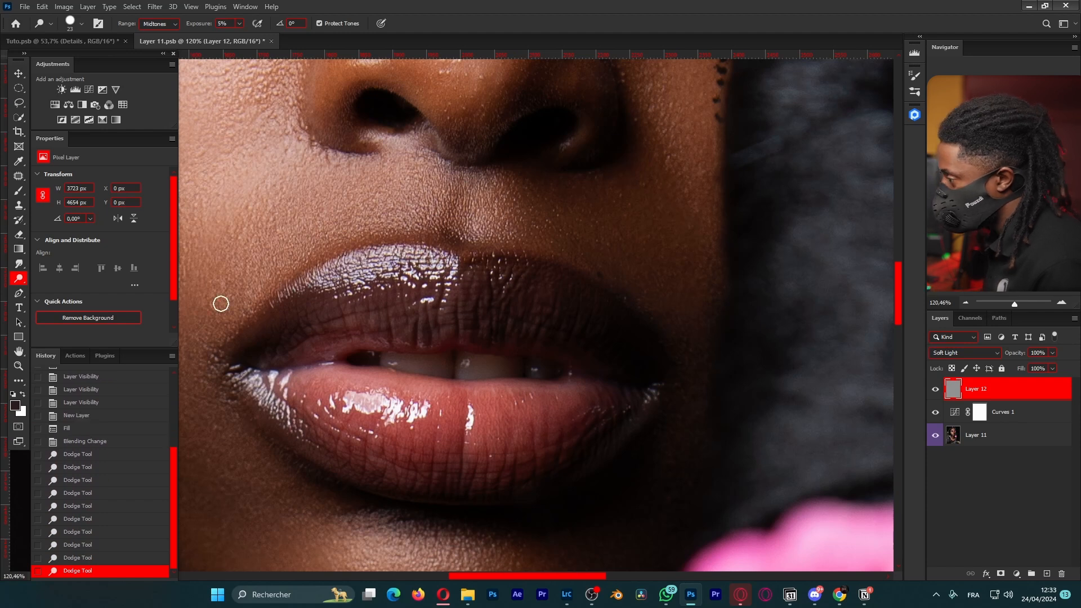
Darken the shadowed side of the upper lip and the cupid's bow on Layer 12 using the Burn tool, Midtones range, 4% exposure.
right_click(20, 279)
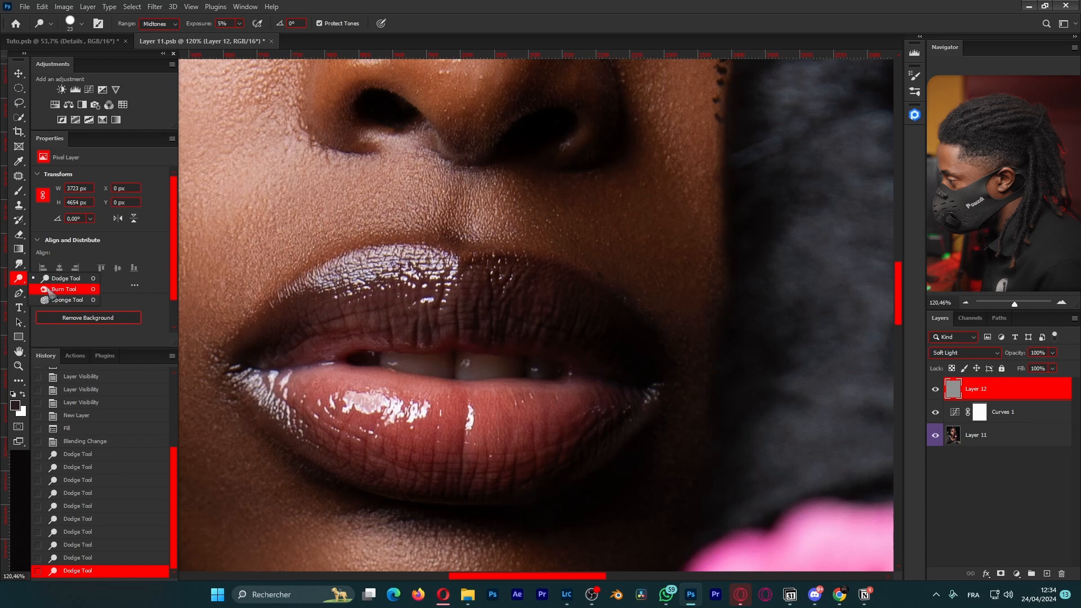
left_click(62, 289)
mouse_move(490, 270)
left_mouse_down()
mouse_move(459, 281)
mouse_move(496, 257)
left_mouse_up()
left_click_drag(491, 257, 535, 264)
mouse_move(529, 263)
left_mouse_down()
mouse_move(636, 322)
mouse_move(658, 357)
left_mouse_up()
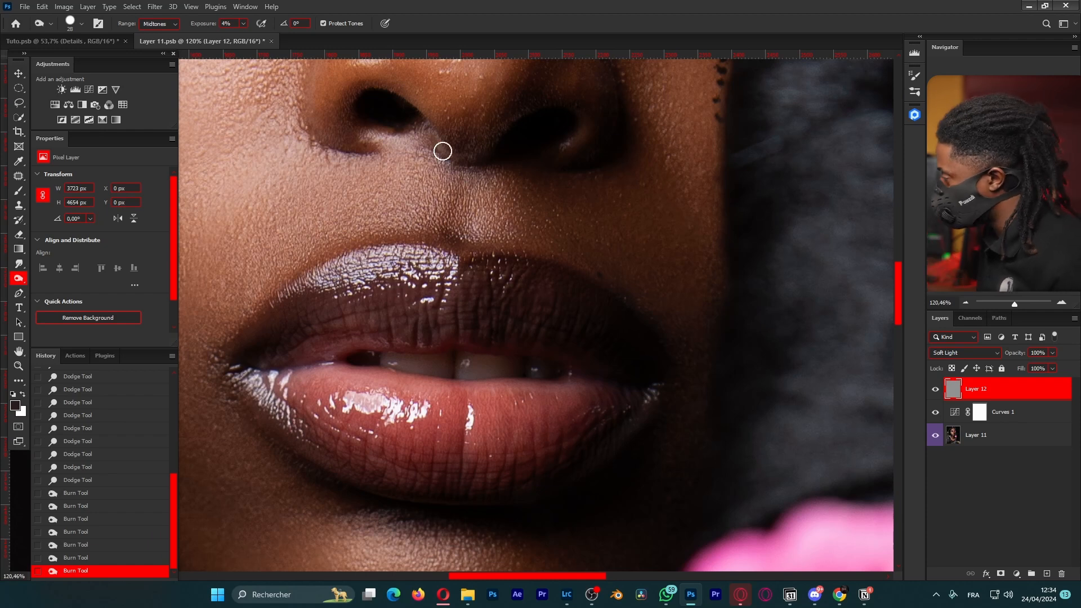
right_click(457, 236)
mouse_move(454, 238)
left_mouse_down()
mouse_move(465, 190)
mouse_move(471, 271)
left_mouse_up()
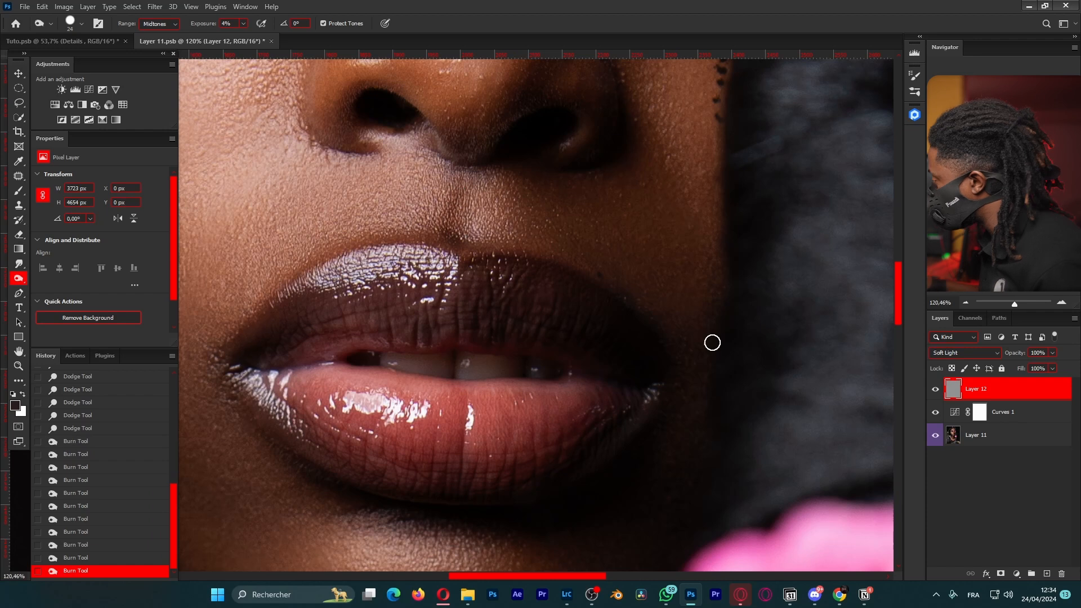
Compare the lips with Layer 12 hidden and shown to judge the dodging and burning.
left_click(936, 389)
left_click(936, 390)
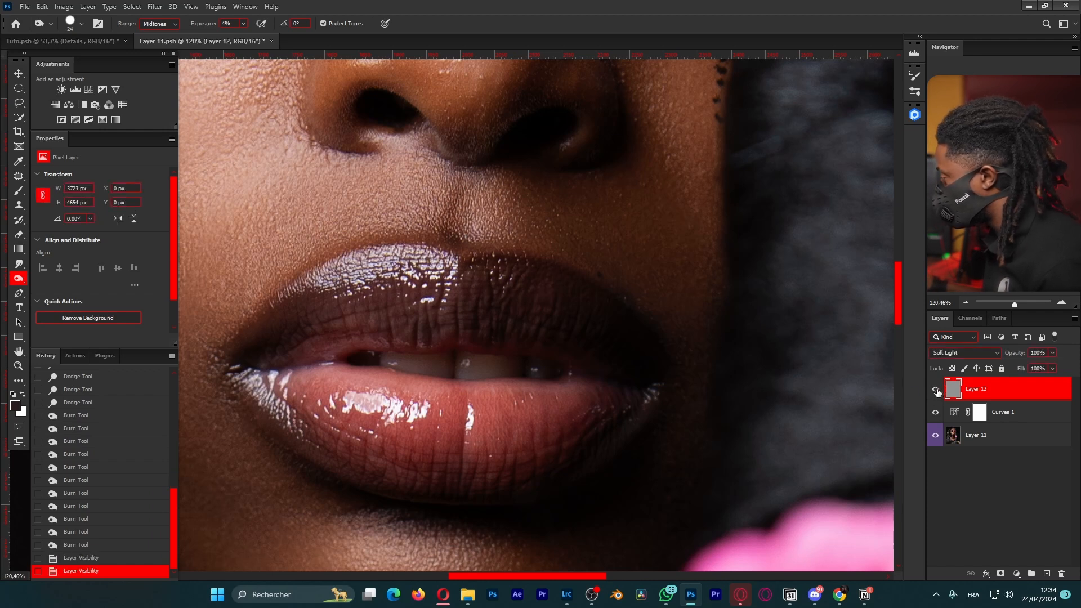
left_click(936, 392)
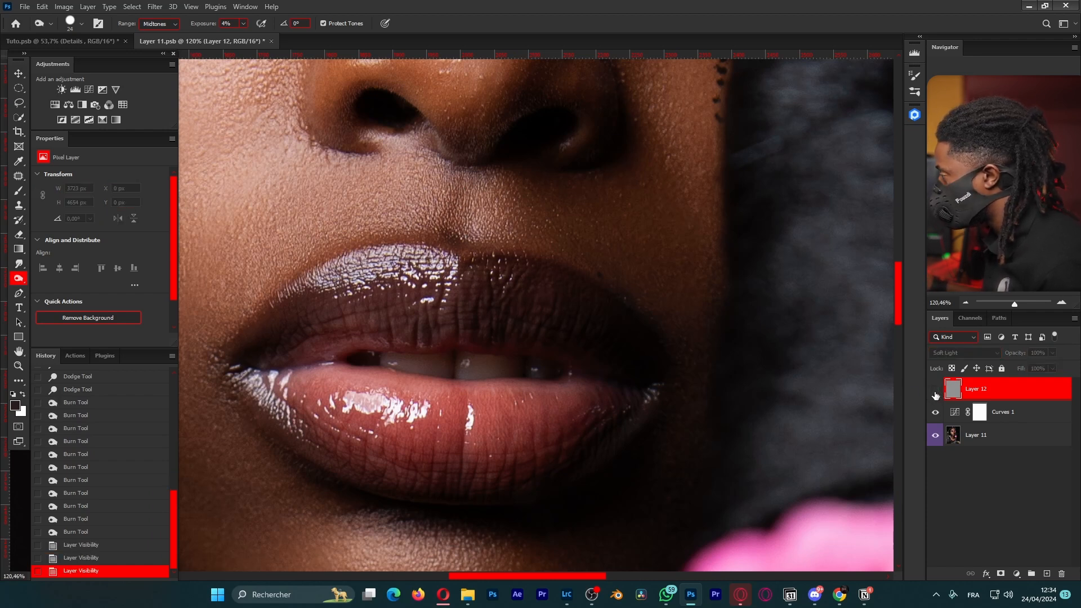
left_click(935, 394)
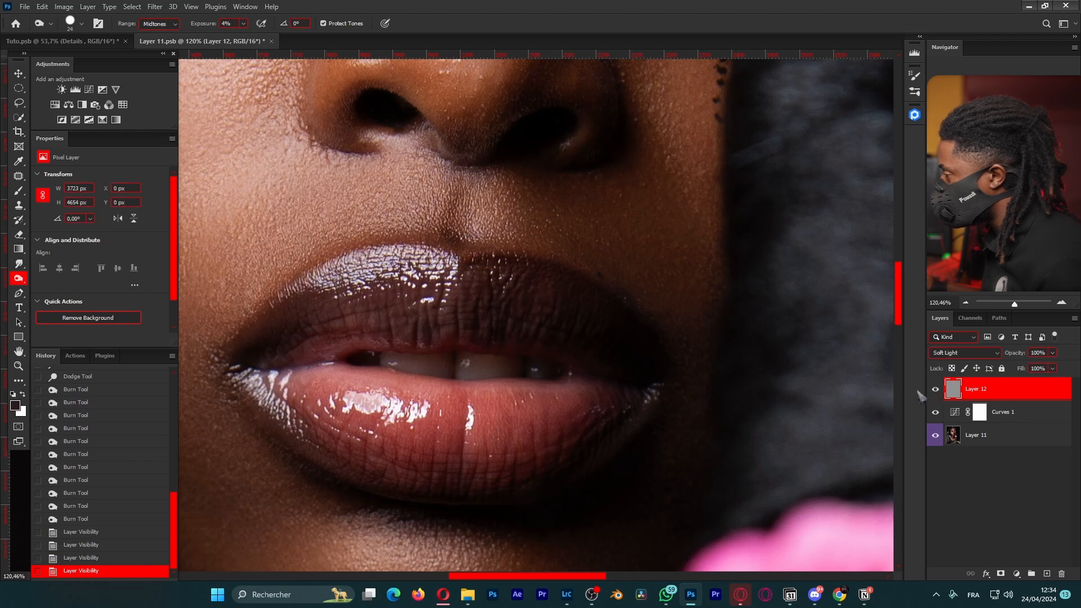
Brighten the philtrum above the upper lip with the Dodge tool at 5% exposure and check it against the hidden gray layer.
right_click(19, 279)
left_click(62, 278)
left_click_drag(473, 232, 475, 203)
left_click_drag(475, 202, 475, 231)
left_click(935, 389)
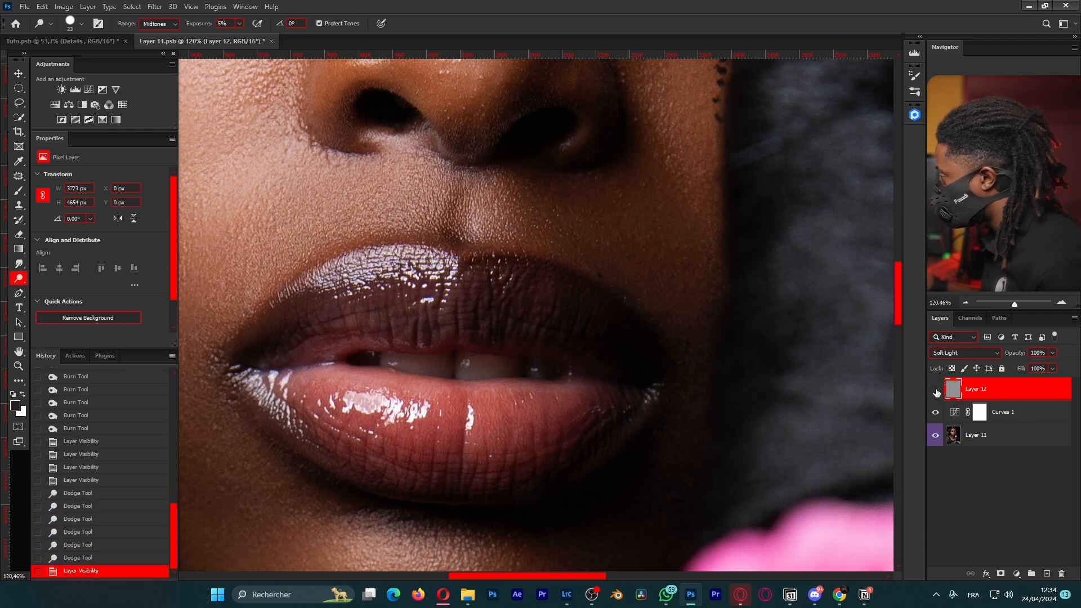
left_click(935, 389)
Brighten the eye's inner corner and the lower lid rim on Layer 12 with the Dodge tool, Midtones range, 5% exposure.
scroll(639, 340, "down", 5)
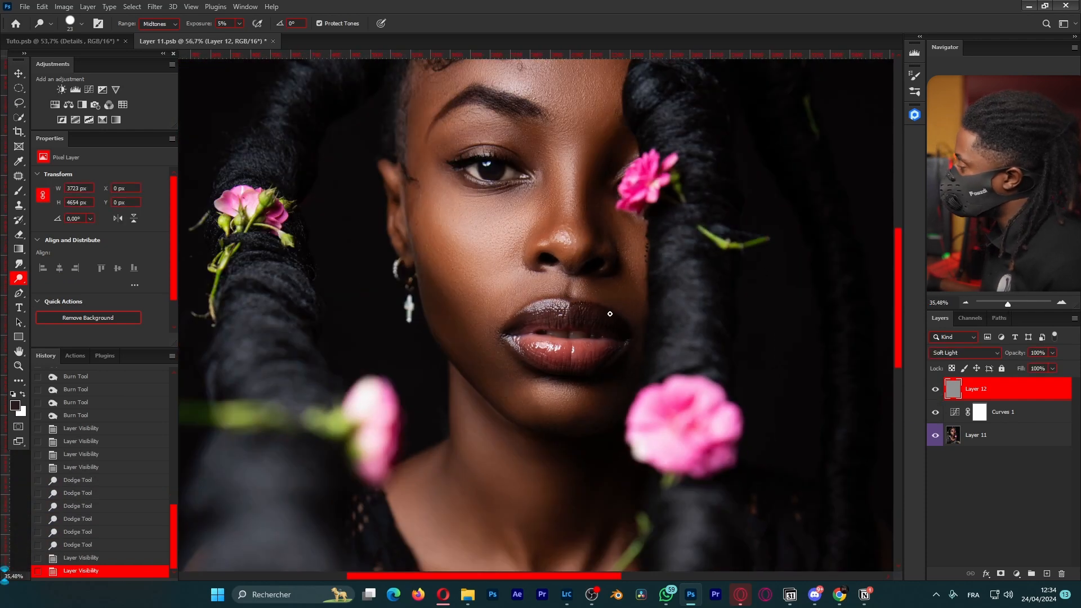
scroll(447, 256, "up", 4)
scroll(446, 255, "up", 2)
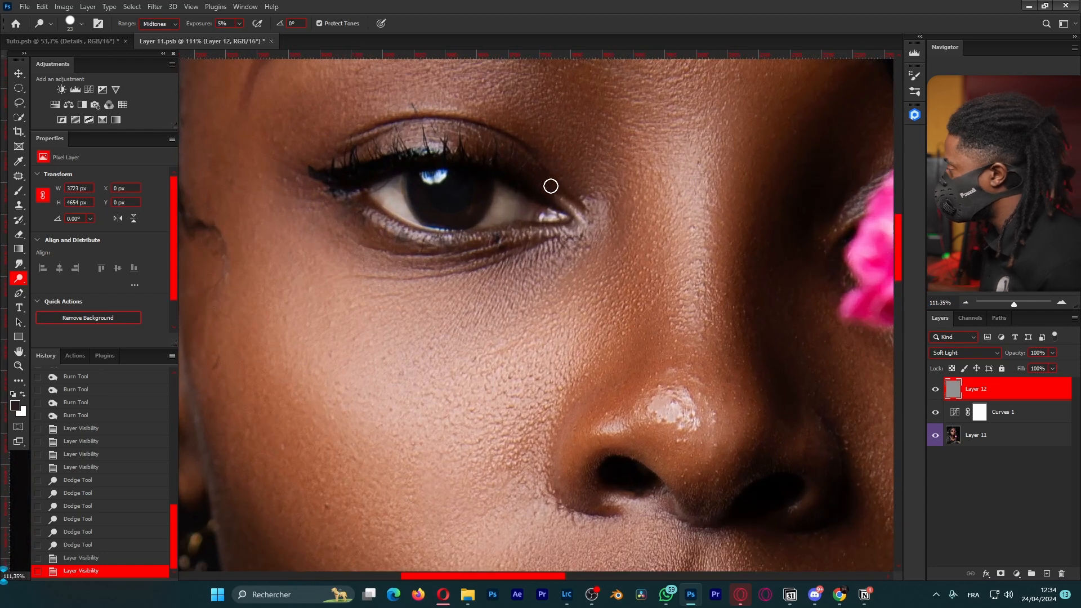
right_click(580, 206, "alt")
left_click_drag(565, 206, 574, 211)
mouse_move(573, 210)
left_mouse_down()
mouse_move(581, 218)
mouse_move(534, 231)
mouse_move(576, 212)
mouse_move(552, 196)
mouse_move(547, 230)
mouse_move(467, 231)
left_mouse_up()
mouse_move(465, 231)
left_mouse_down()
mouse_move(416, 233)
mouse_move(479, 239)
left_mouse_up()
mouse_move(478, 236)
left_mouse_down()
mouse_move(573, 229)
mouse_move(569, 204)
left_mouse_up()
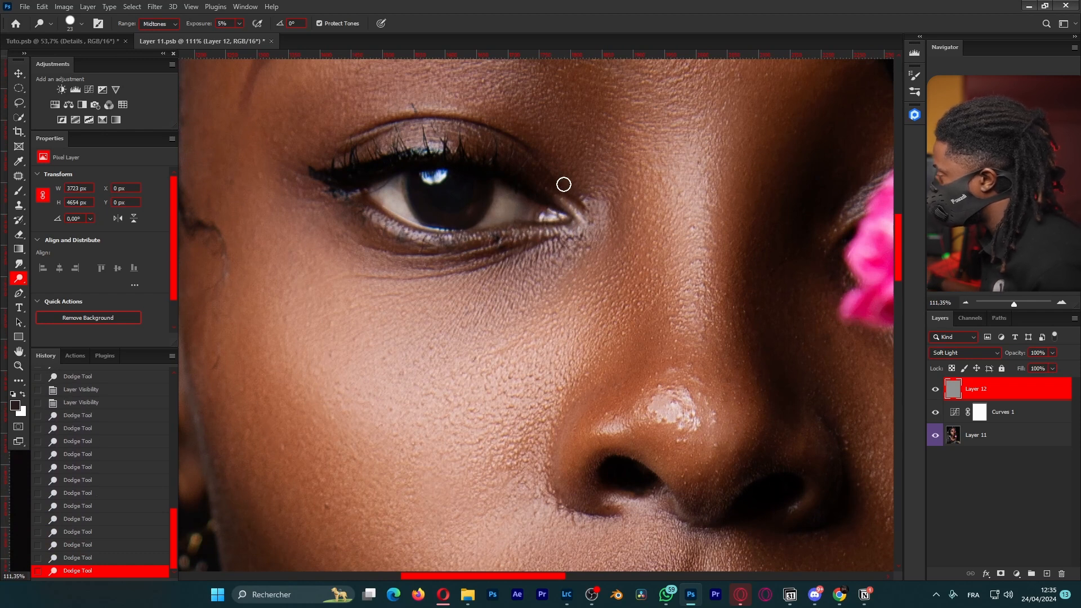
Compare the whole face with Layer 12 hidden and shown.
scroll(521, 170, "down", 8)
scroll(542, 161, "down", 2)
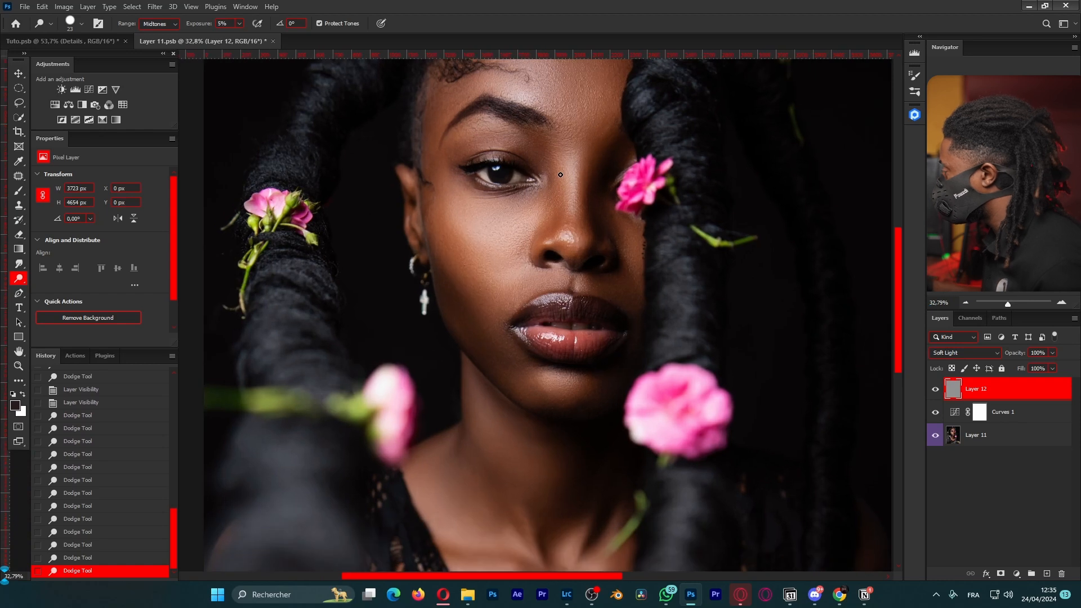
left_click(935, 389)
left_click(935, 390)
left_click(936, 390)
left_click(936, 389)
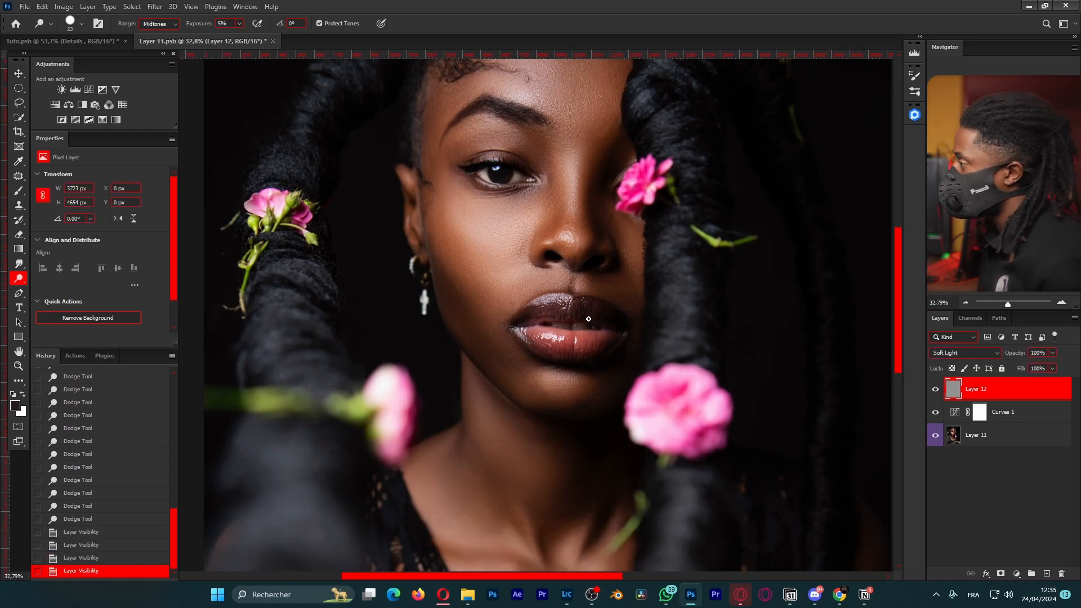
Switch to Tuto.psb, review the layers in the Peau group, and compare the face with the DB group hidden and shown.
left_click(84, 42)
left_click(989, 506)
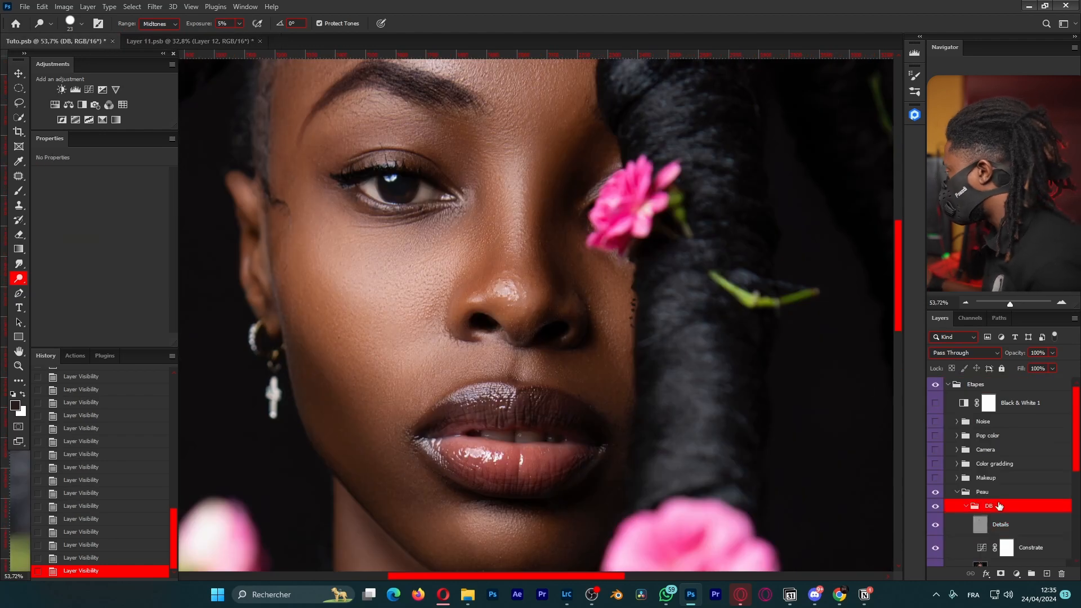
scroll(991, 495, "down", 2)
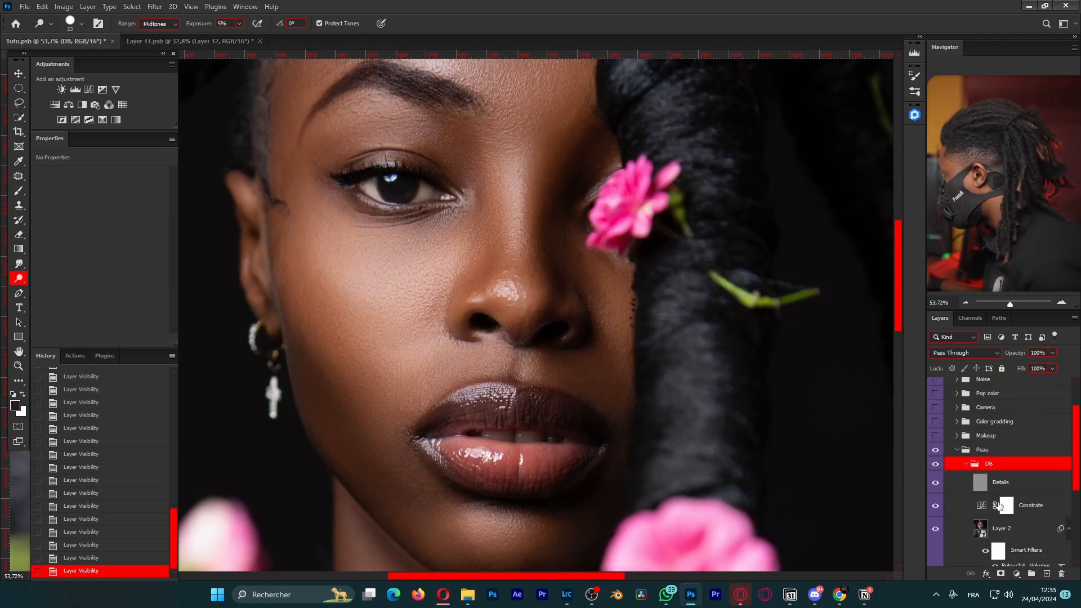
left_click(992, 452)
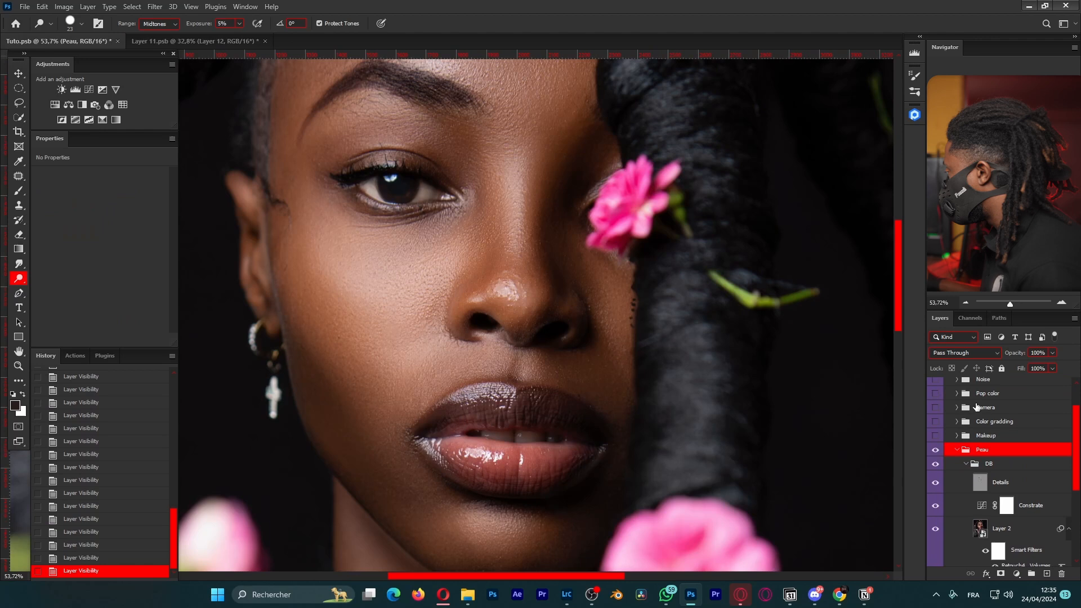
scroll(1005, 463, "down", 1)
left_click(1002, 544)
left_click(991, 433)
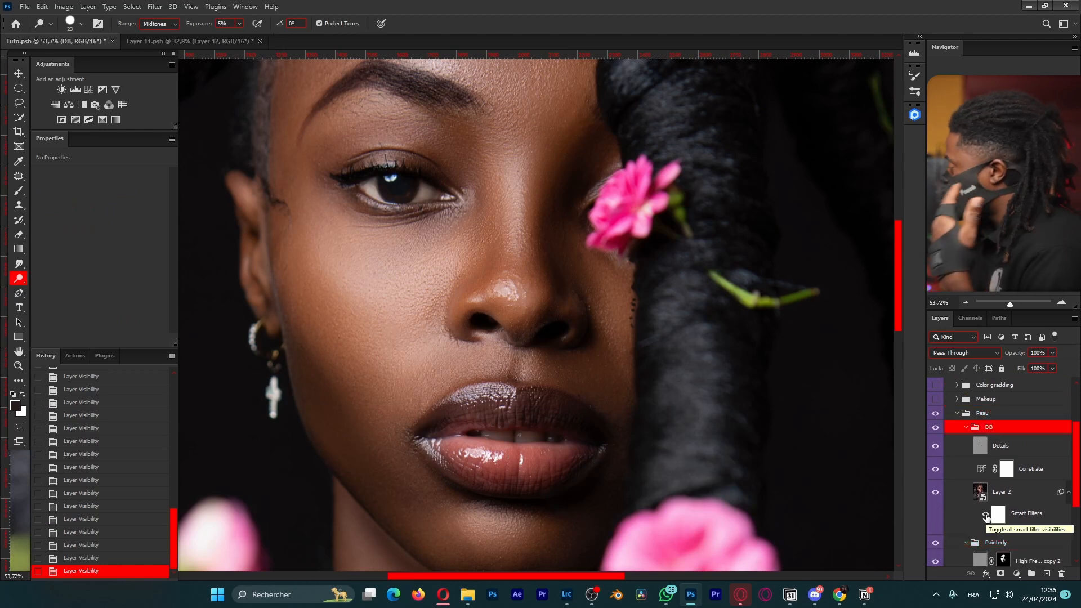
left_click(935, 427)
left_click(936, 429)
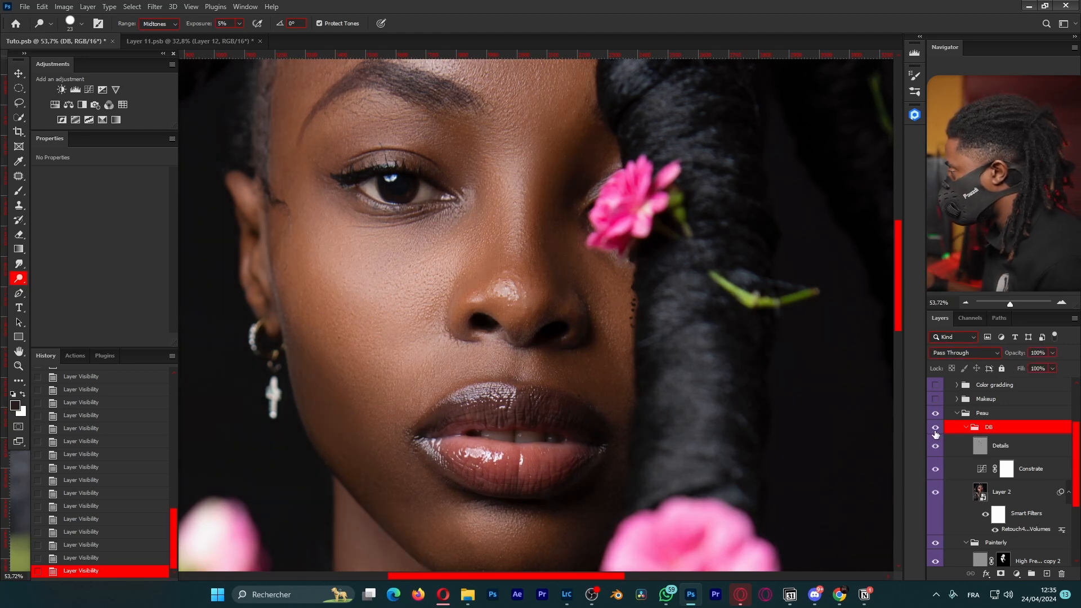
scroll(772, 423, "down", 3)
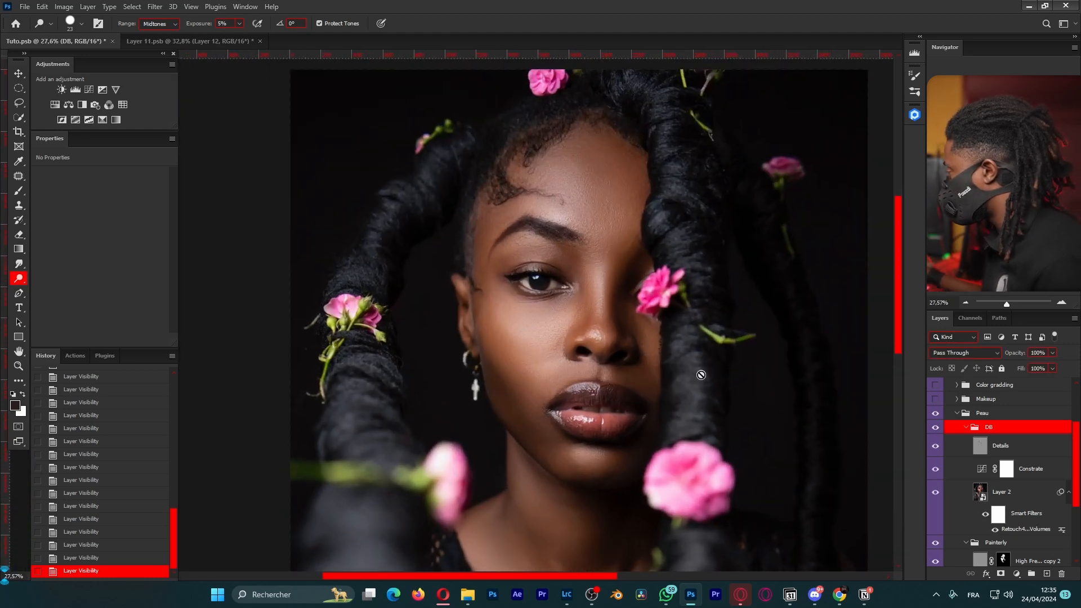
Collapse the Peau group, then show and expand the Makeup group.
left_click(956, 415)
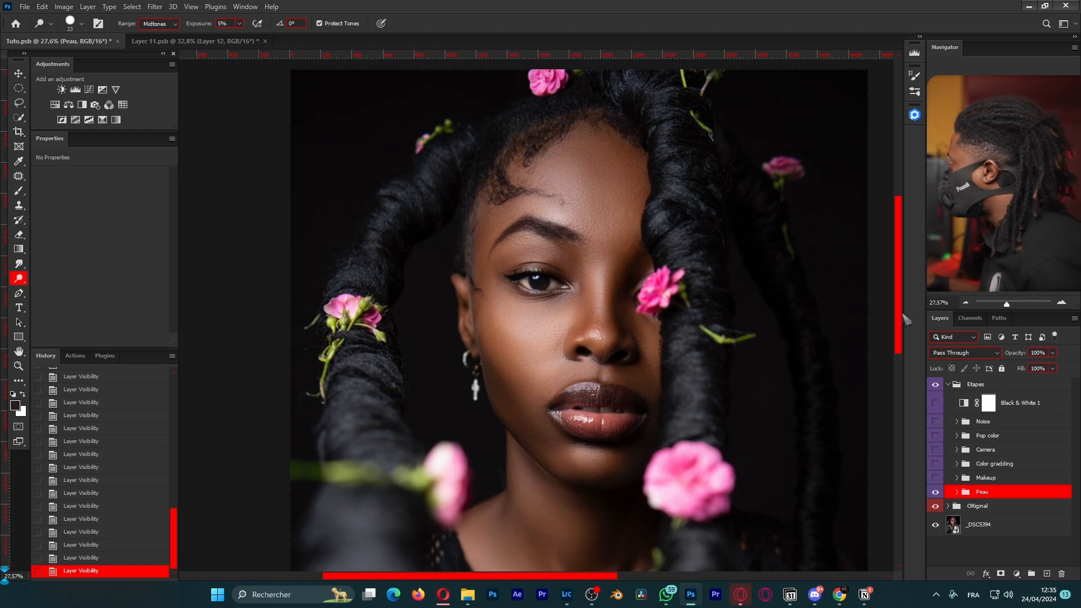
left_click(1009, 478)
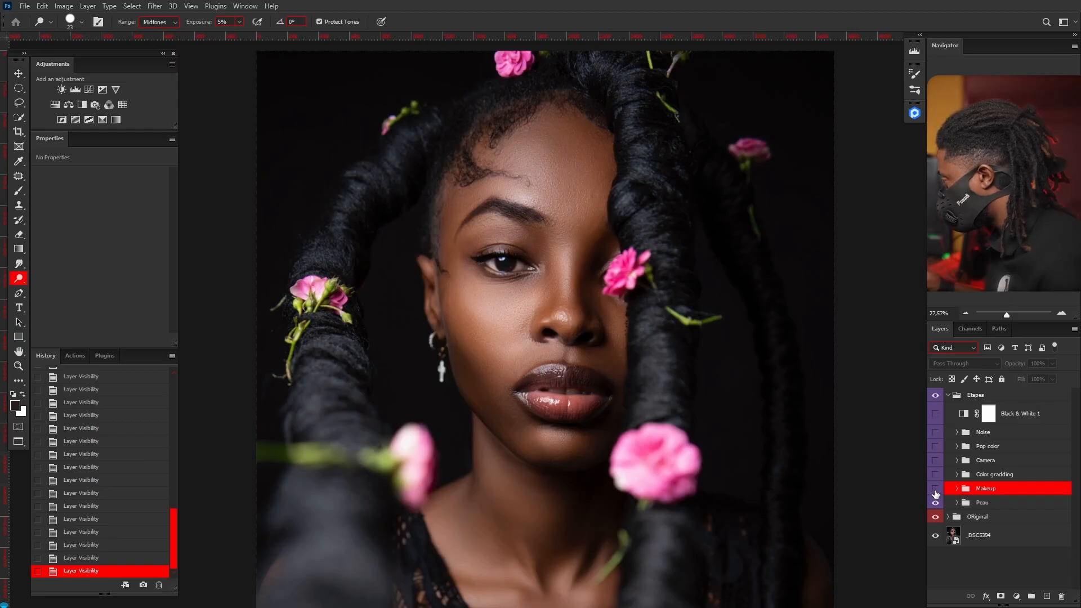
left_click(935, 489)
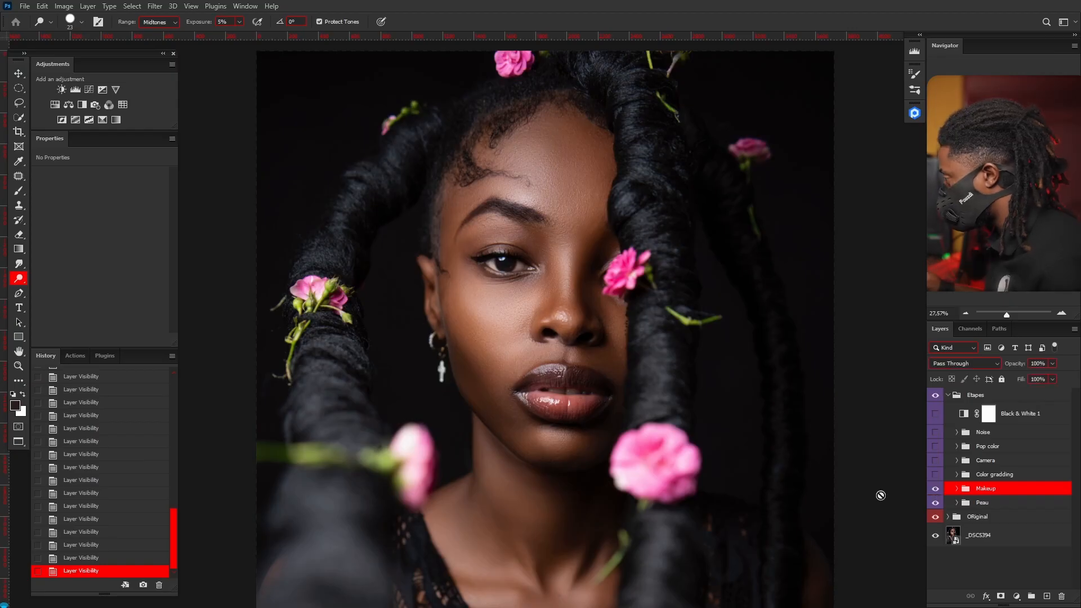
left_click(955, 489)
scroll(539, 297, "up", 3)
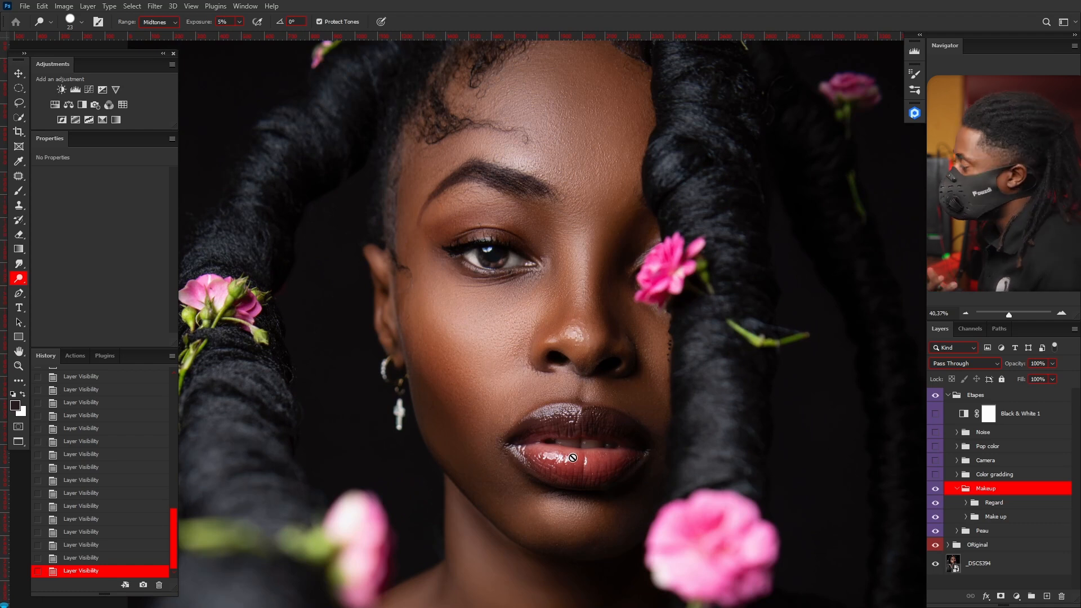
Compare the face with the Make up subgroup, and the Lèvres layer inside it, hidden and shown.
left_click(936, 517)
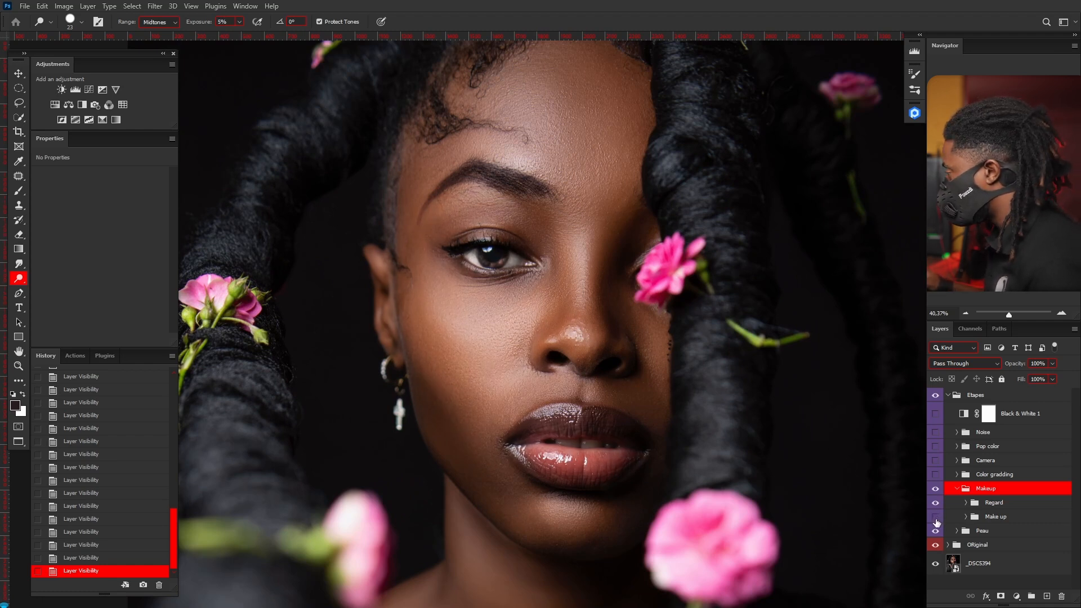
left_click(935, 517)
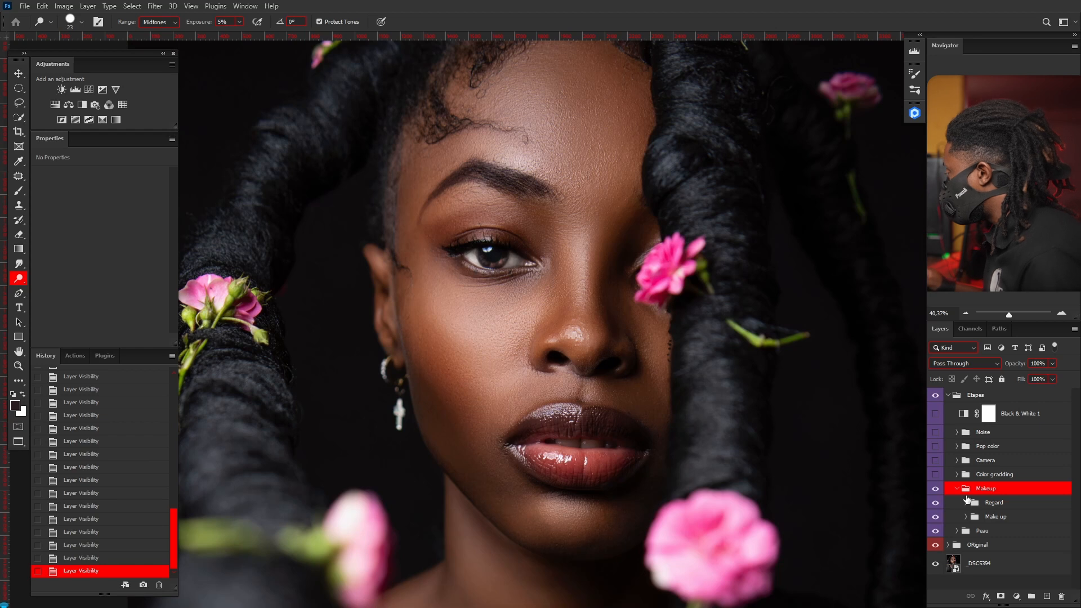
left_click(966, 517)
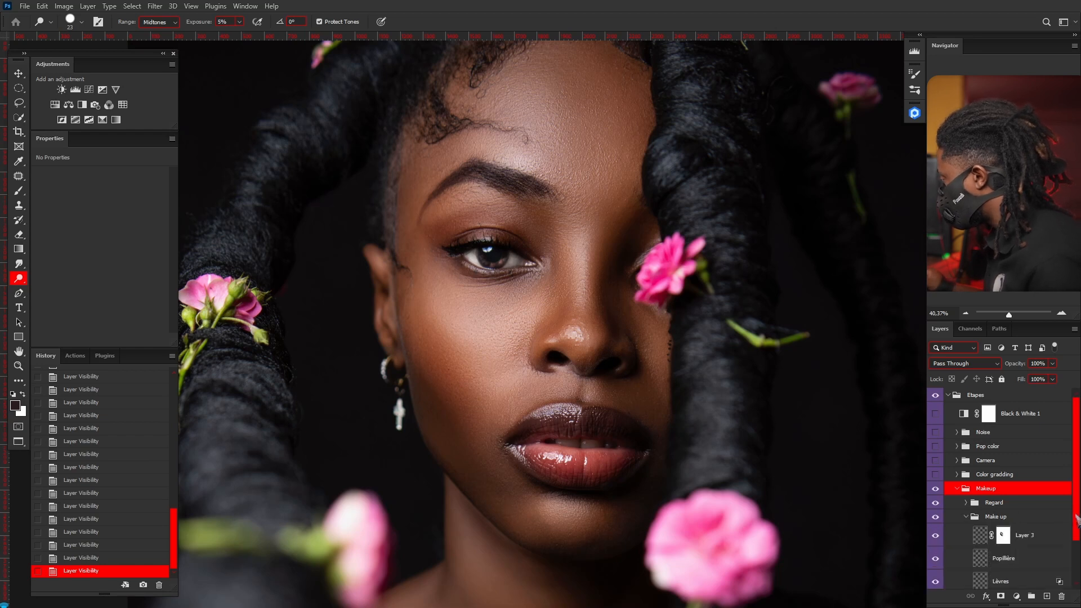
scroll(1075, 519, "down", 3)
left_click(983, 533)
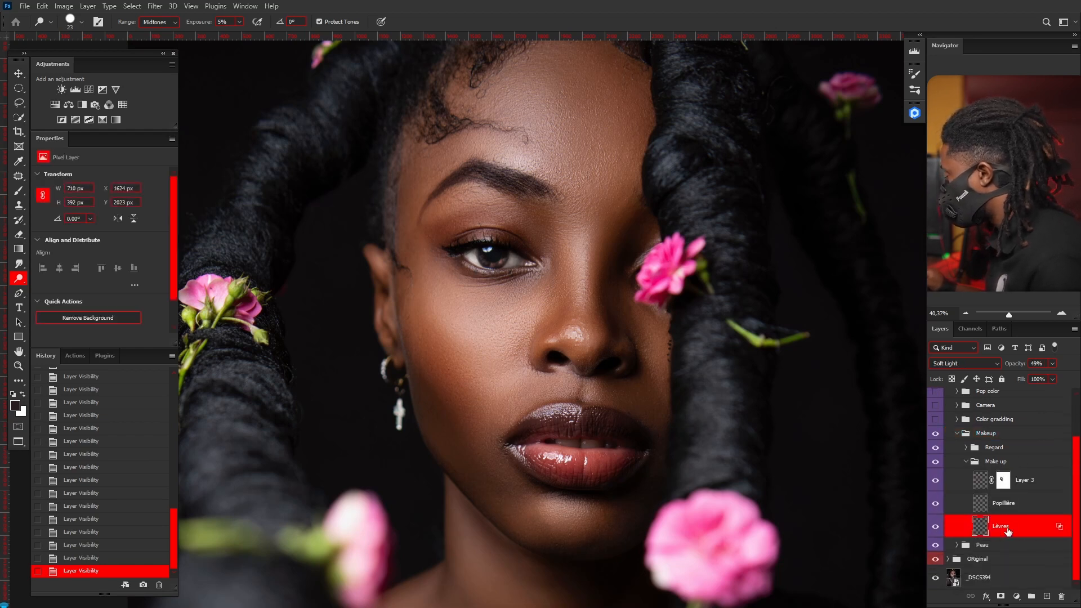
left_click(935, 532)
left_click(935, 532)
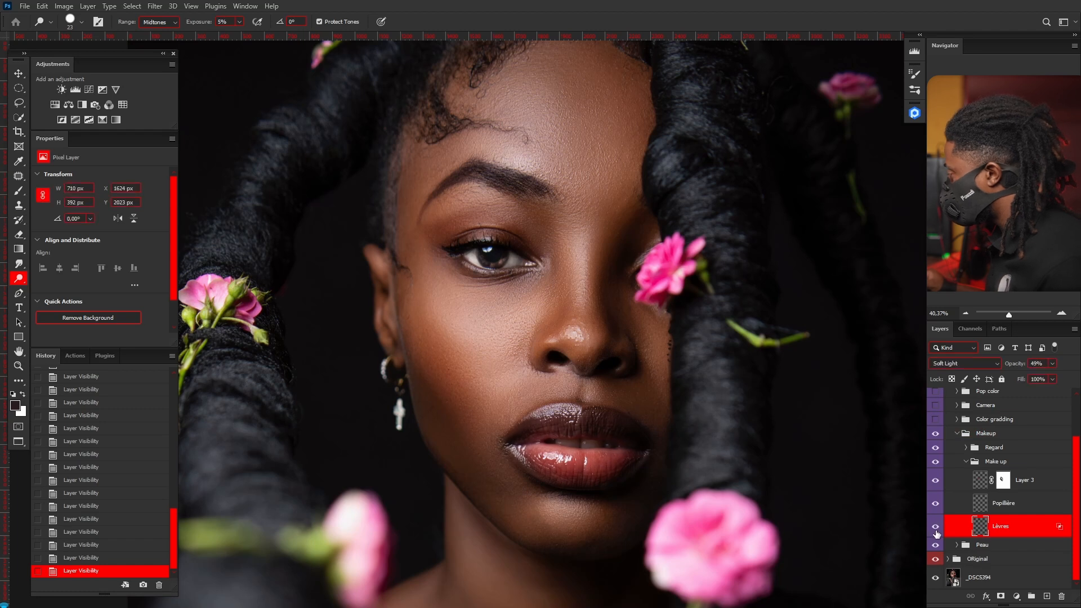
Compare the face with the Popillière layer and Layer 3 each hidden and shown.
left_click(1010, 507)
left_click(936, 503)
left_click(936, 503)
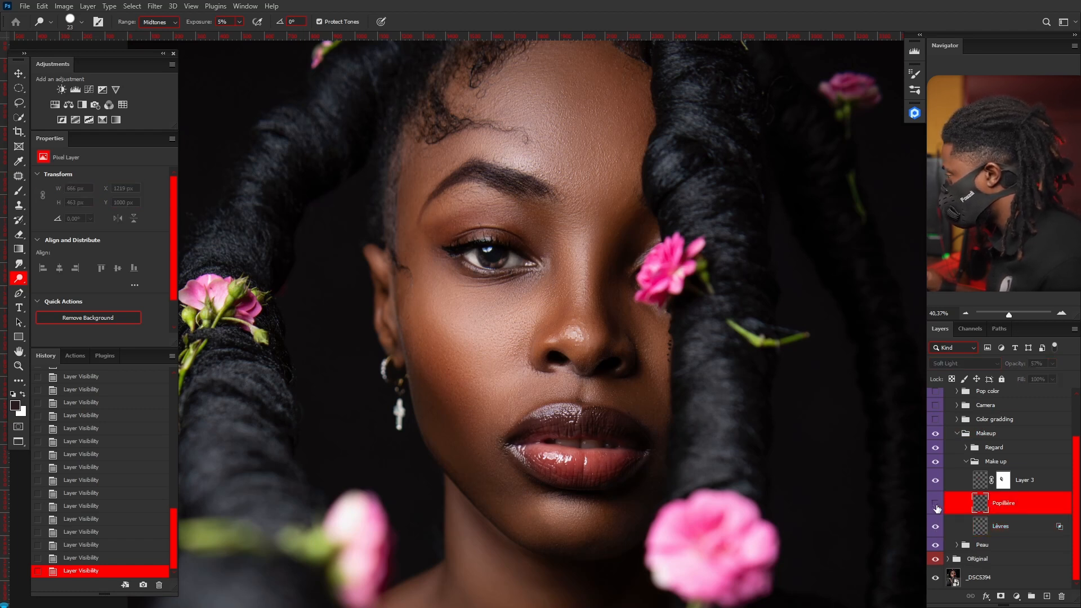
left_click(935, 480)
left_click(935, 480)
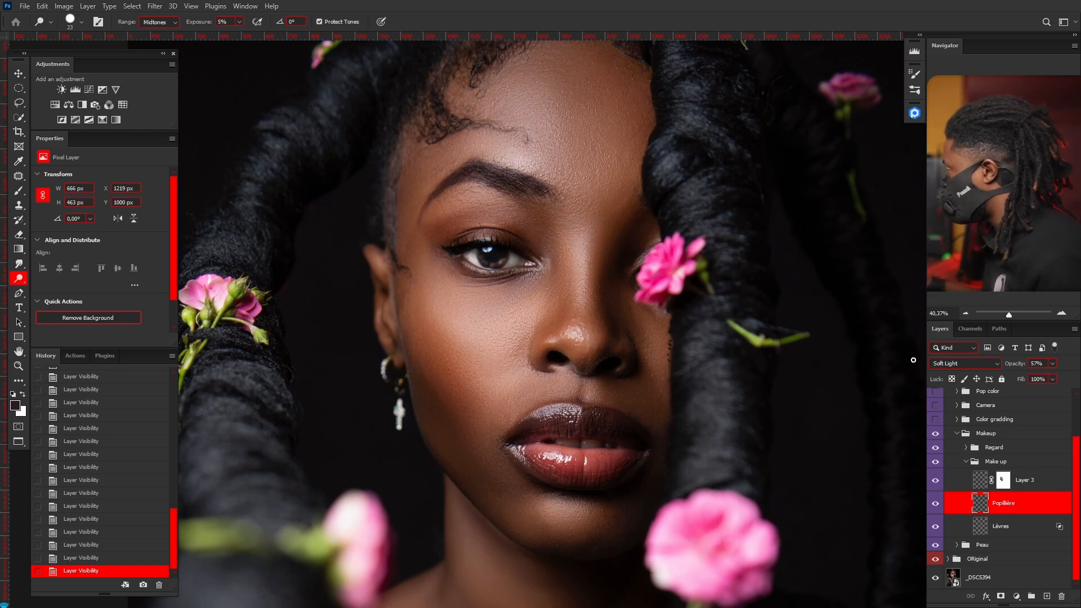
Select the Lèvres layer and return to the standard screen mode.
left_click(1011, 530)
key("f")
key("f")
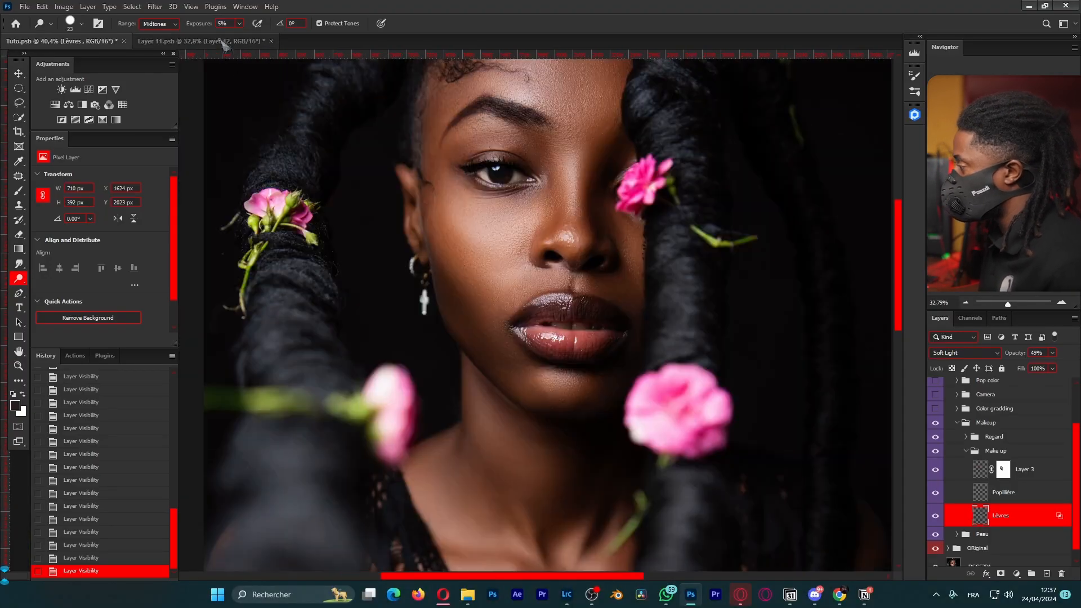
In Layer 11.psb, add a new layer above Layer 12 and set its blending mode to Soft Light.
left_click(224, 42)
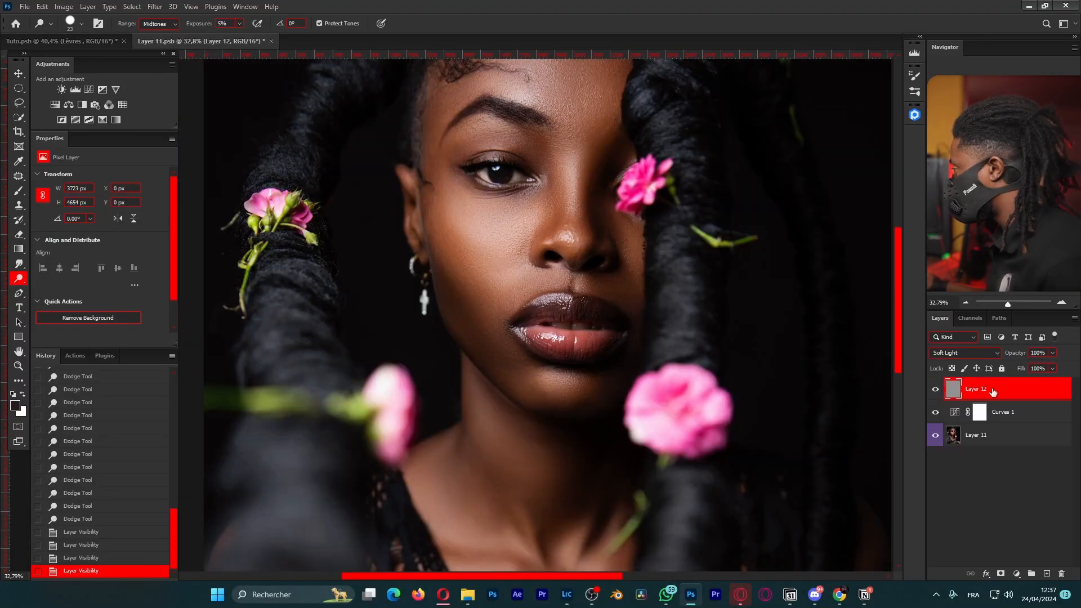
left_click(1045, 574)
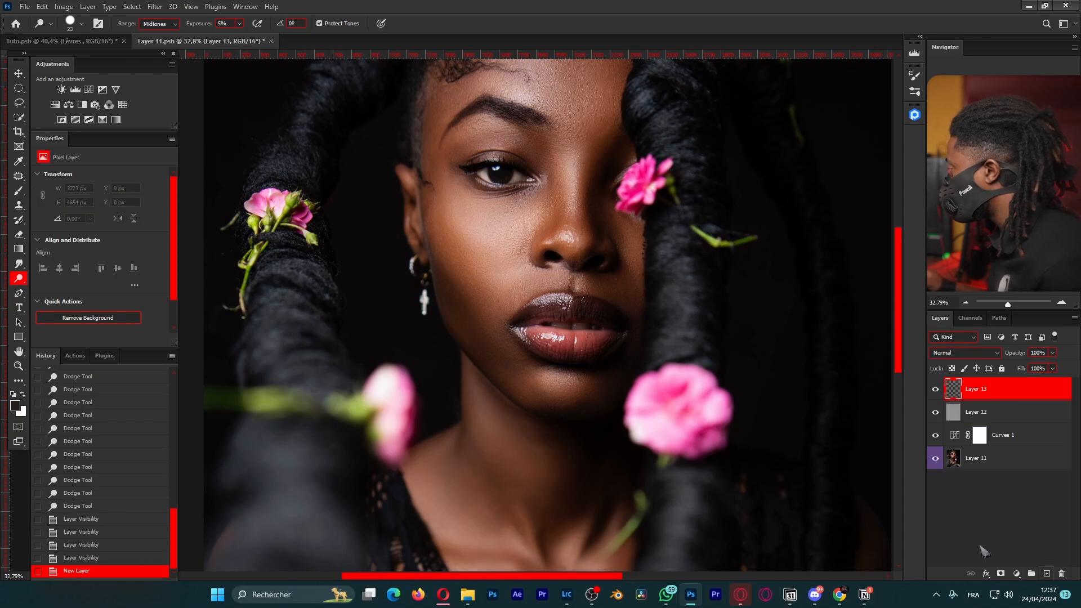
left_click(963, 353)
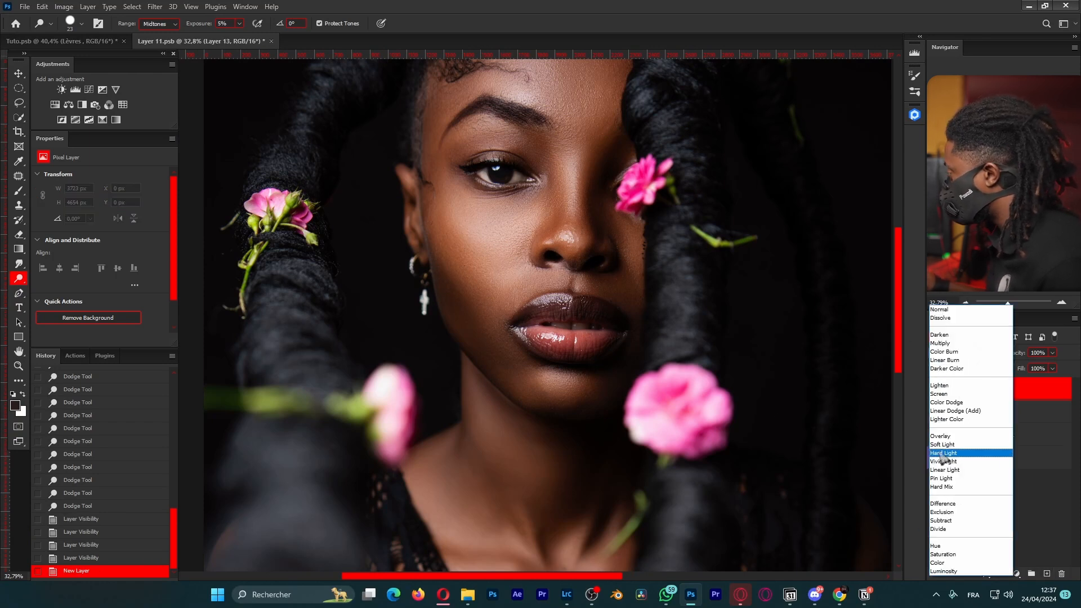
left_click(939, 446)
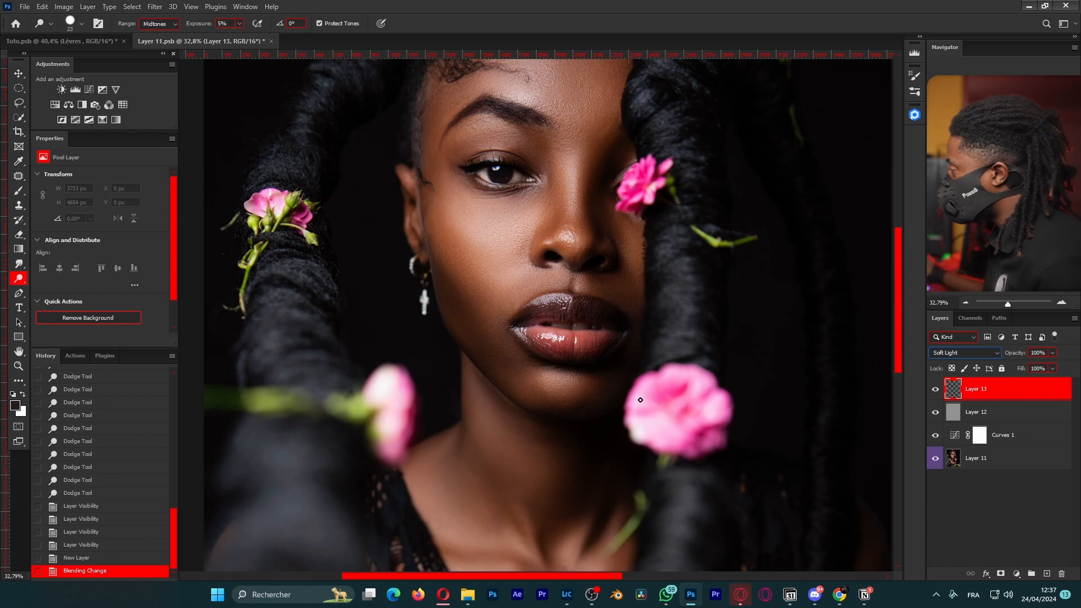
left_click(583, 286)
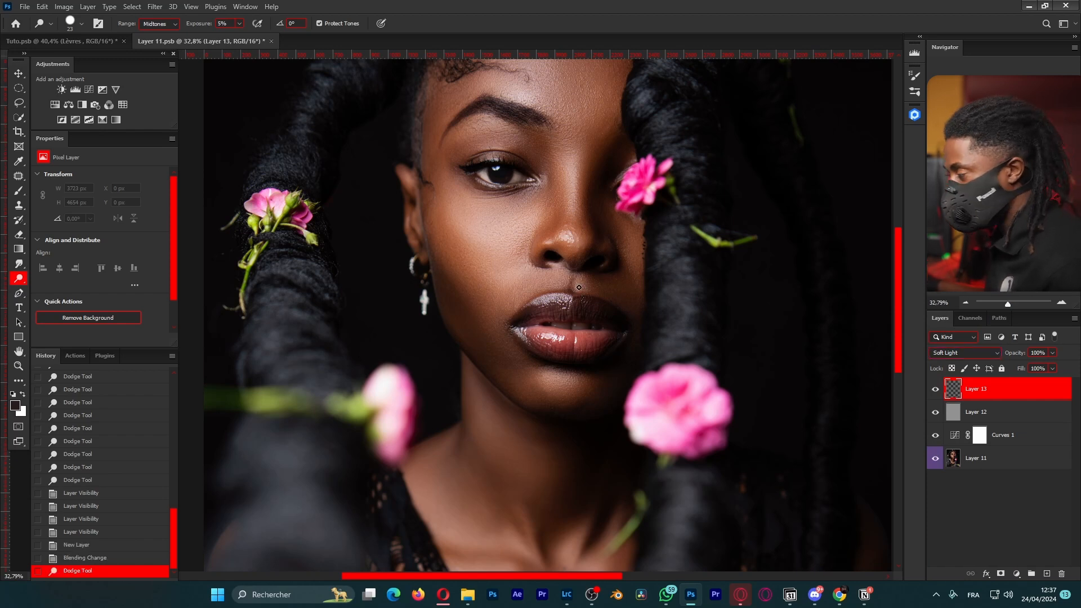
Switch to full-screen mode with the menu bar and set up the Brush tool at 251 px with 100% flow.
key("f")
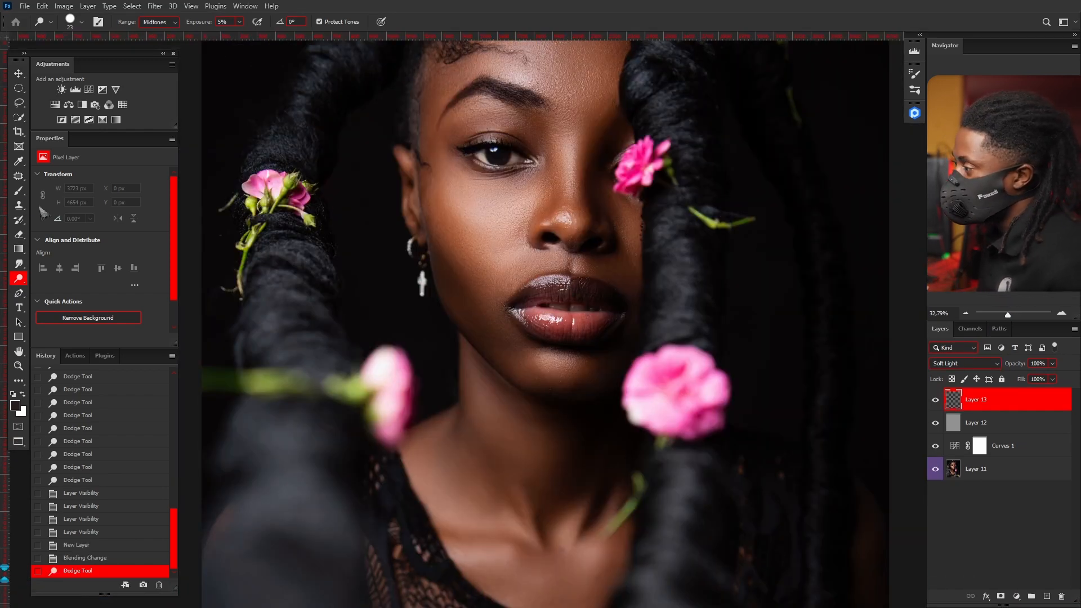
left_click(19, 191)
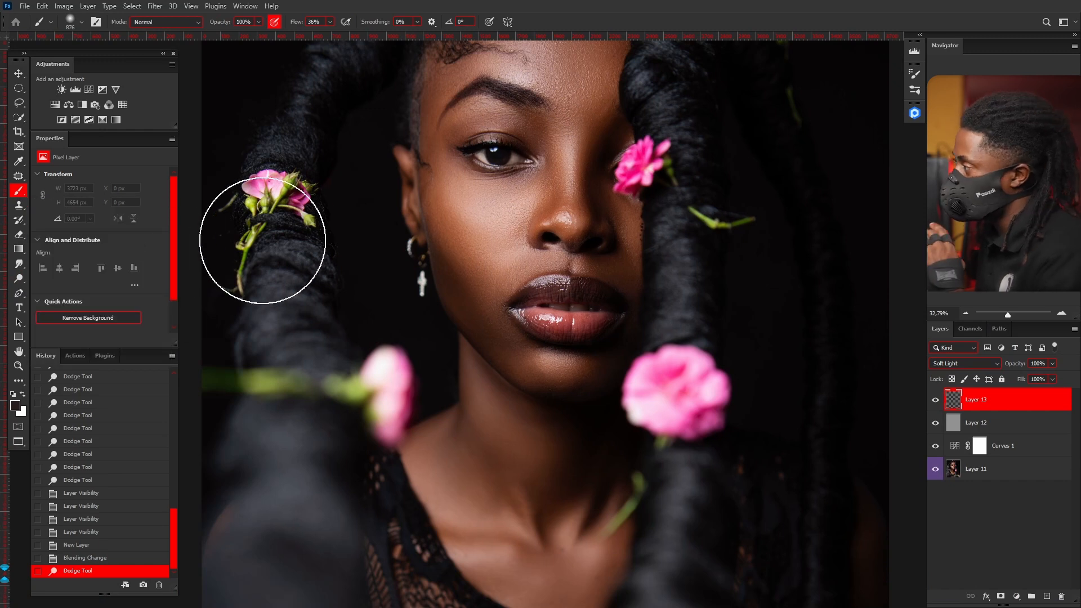
right_click(575, 293, "alt")
left_click(330, 21)
left_click_drag(330, 34, 415, 50)
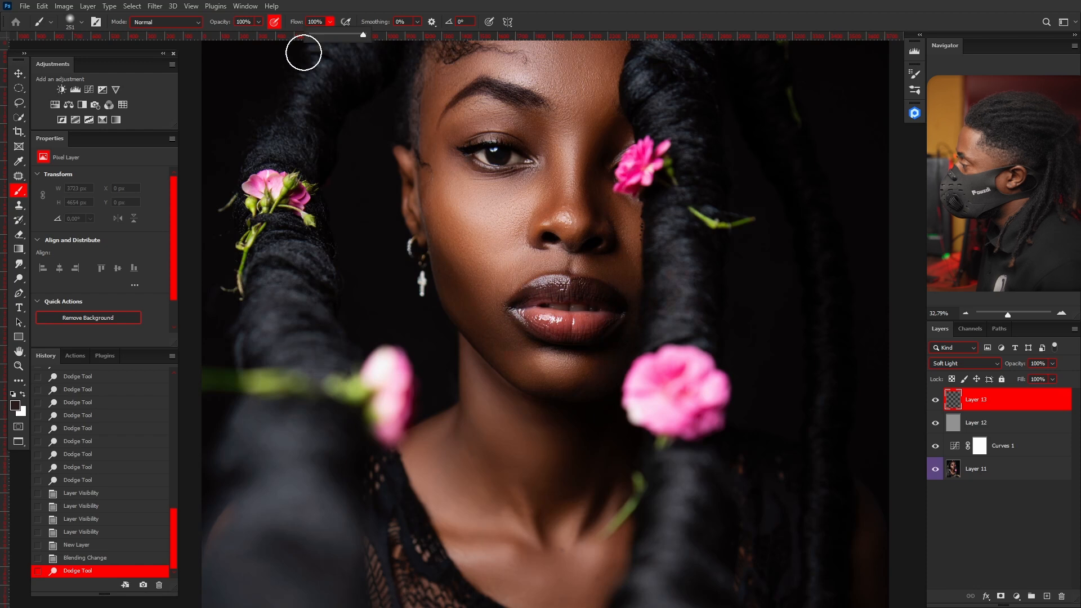
scroll(557, 381, "up", 4)
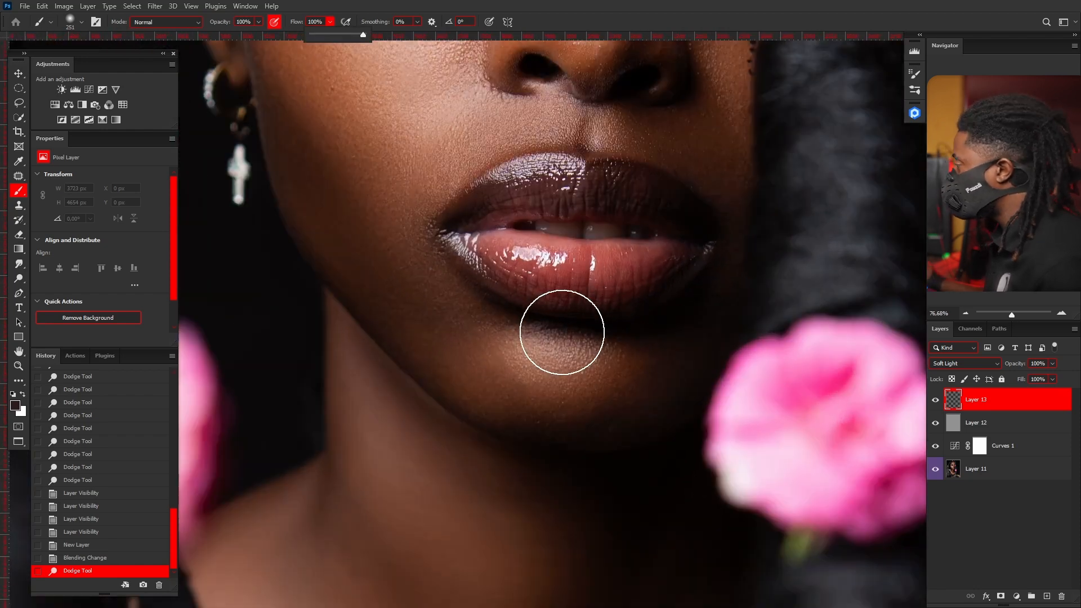
Sample the lower lip's pinkish red and paint it over the whole lower lip on Layer 13.
left_click_drag(616, 215, 543, 315)
scroll(543, 315, "up", 2)
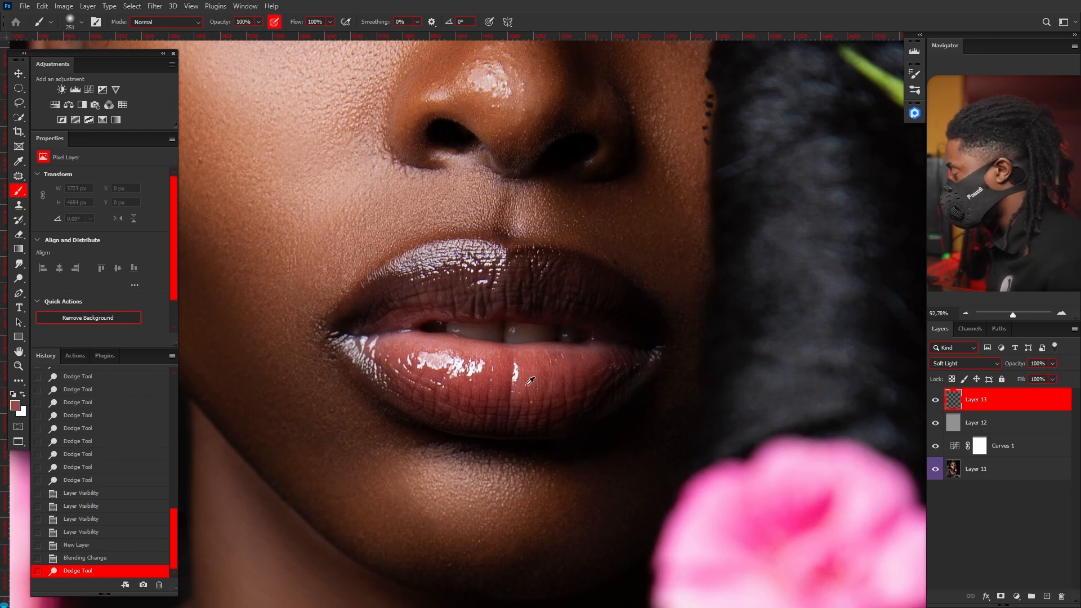
mouse_move(532, 372)
left_mouse_down()
mouse_move(499, 393)
mouse_move(411, 350)
mouse_move(533, 379)
left_mouse_up()
left_click_drag(605, 366, 611, 361)
left_click_drag(483, 368, 476, 368)
mouse_move(404, 356)
left_mouse_down()
mouse_move(381, 347)
mouse_move(434, 329)
left_mouse_up()
mouse_move(473, 360)
left_mouse_down()
mouse_move(598, 371)
mouse_move(487, 408)
mouse_move(391, 371)
mouse_move(550, 407)
mouse_move(626, 359)
mouse_move(379, 350)
mouse_move(456, 354)
left_mouse_up()
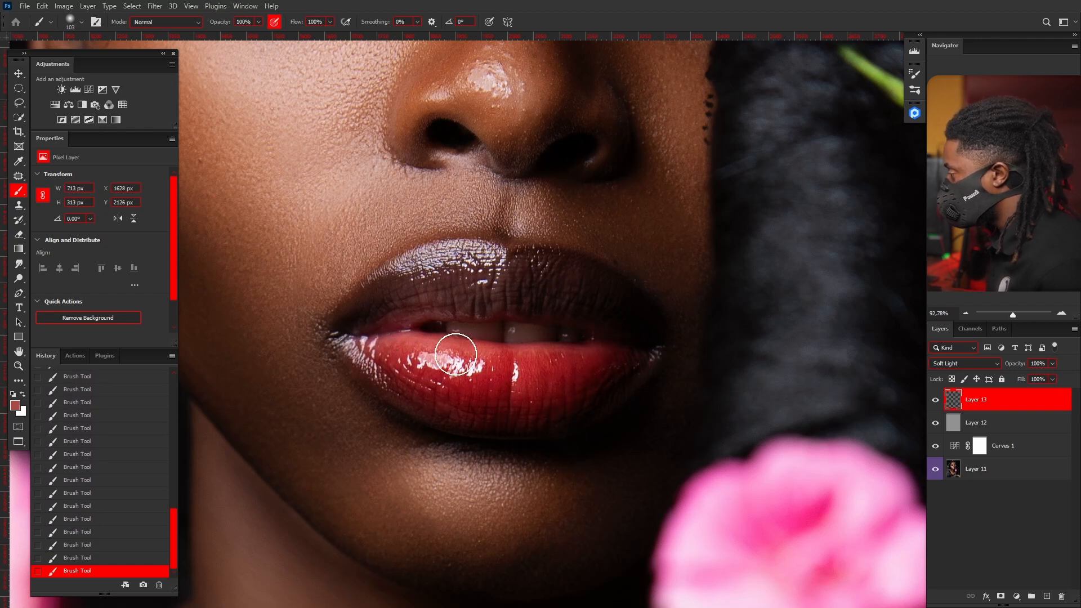
Sample the darker red at the upper lip's inner edge and paint the upper lip with it, adjusting the brush size.
left_click_drag(414, 320, 402, 323, "alt")
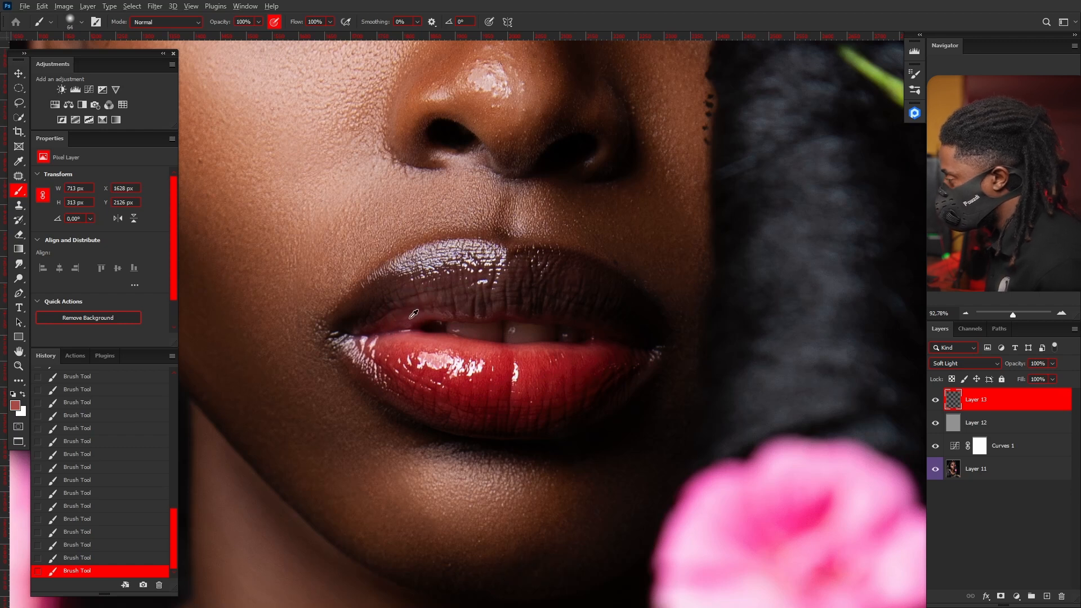
left_click(409, 320, "alt")
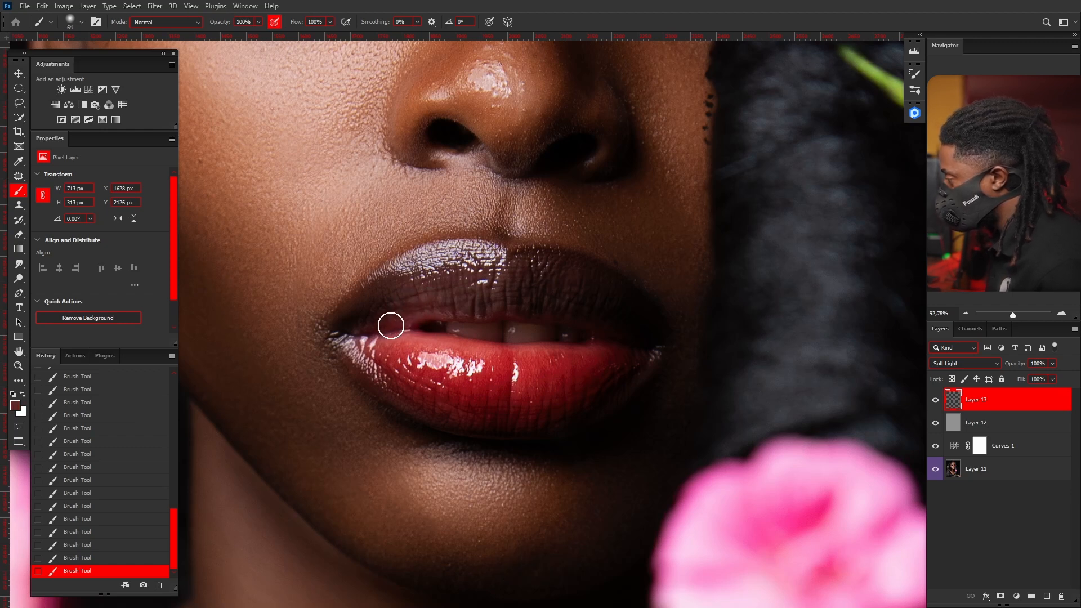
left_click_drag(391, 324, 512, 292)
mouse_move(447, 308)
left_mouse_down()
mouse_move(504, 305)
mouse_move(641, 339)
mouse_move(525, 287)
left_mouse_up()
right_click(401, 297, "alt")
mouse_move(397, 306)
left_mouse_down()
mouse_move(535, 275)
mouse_move(576, 287)
mouse_move(639, 339)
left_mouse_up()
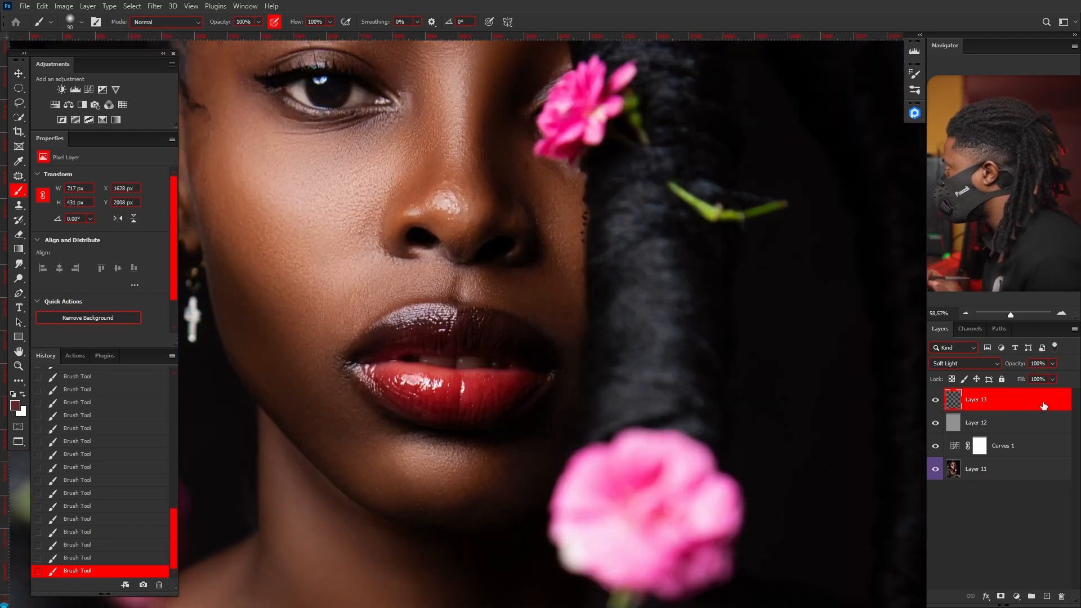
In Layer 13's blending options, split the Underlying Layer white Blend If slider to 87 / 255 and apply it.
double_click(1043, 406)
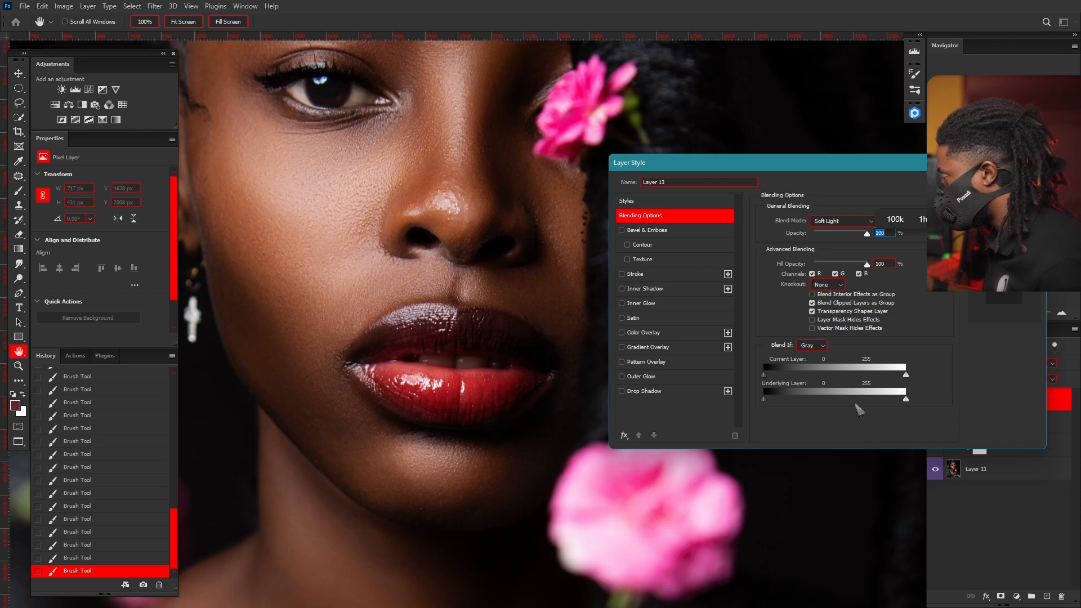
mouse_move(905, 402)
left_mouse_down()
mouse_move(814, 404)
mouse_move(911, 405)
left_mouse_up()
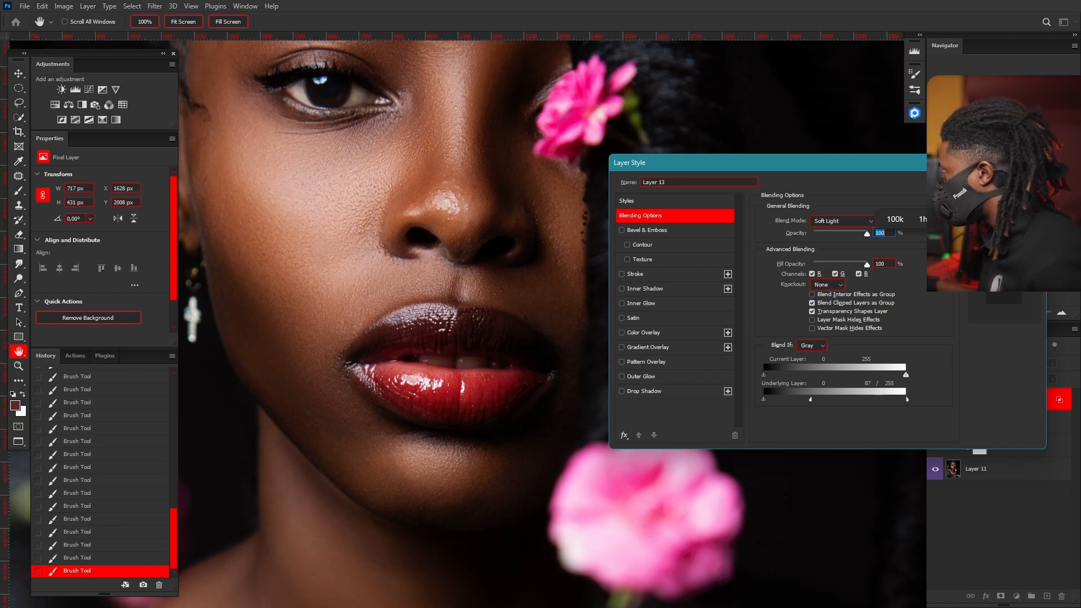
key("Return")
Check the lips with Layer 13 hidden and shown, and set the layer's opacity to 53%.
left_click(935, 402)
left_click(935, 402)
left_click_drag(1052, 363, 1023, 398)
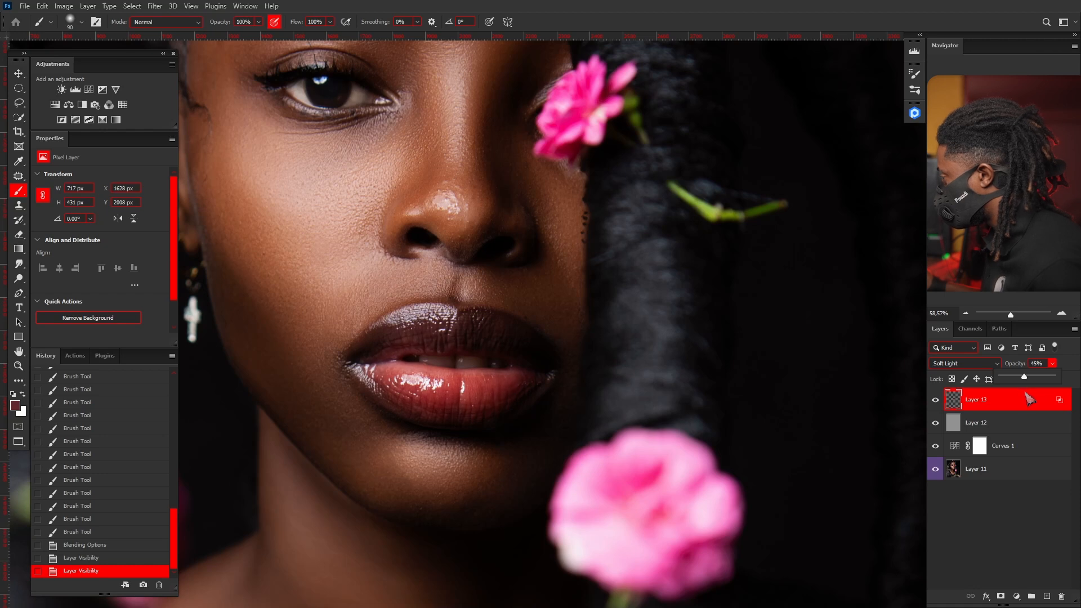
left_click_drag(1035, 400, 1024, 401)
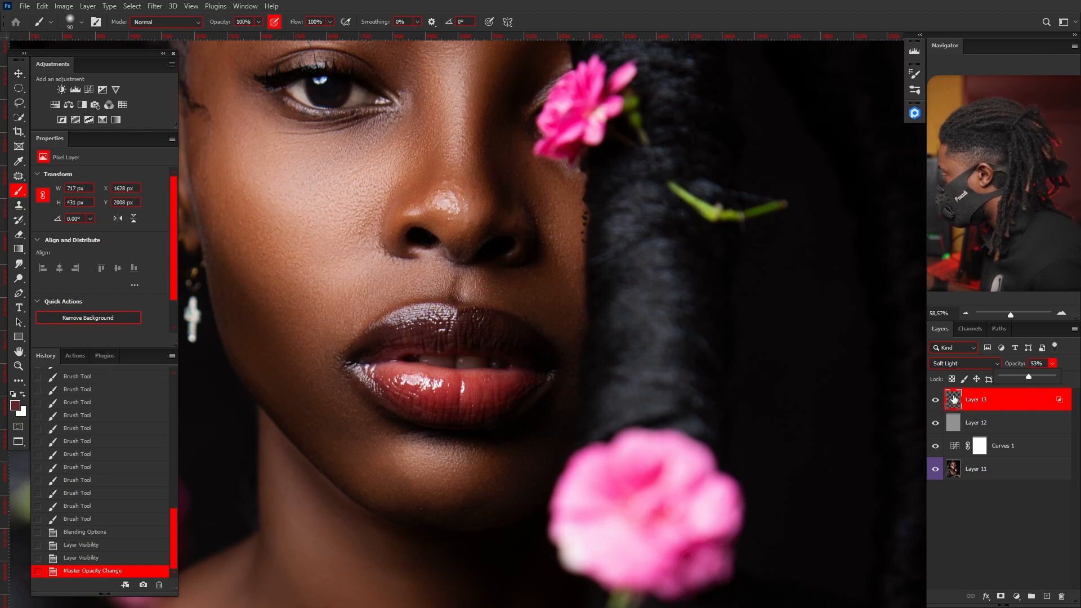
Compare the lips up close and in the whole portrait with Layer 13 hidden and shown.
left_click(935, 400)
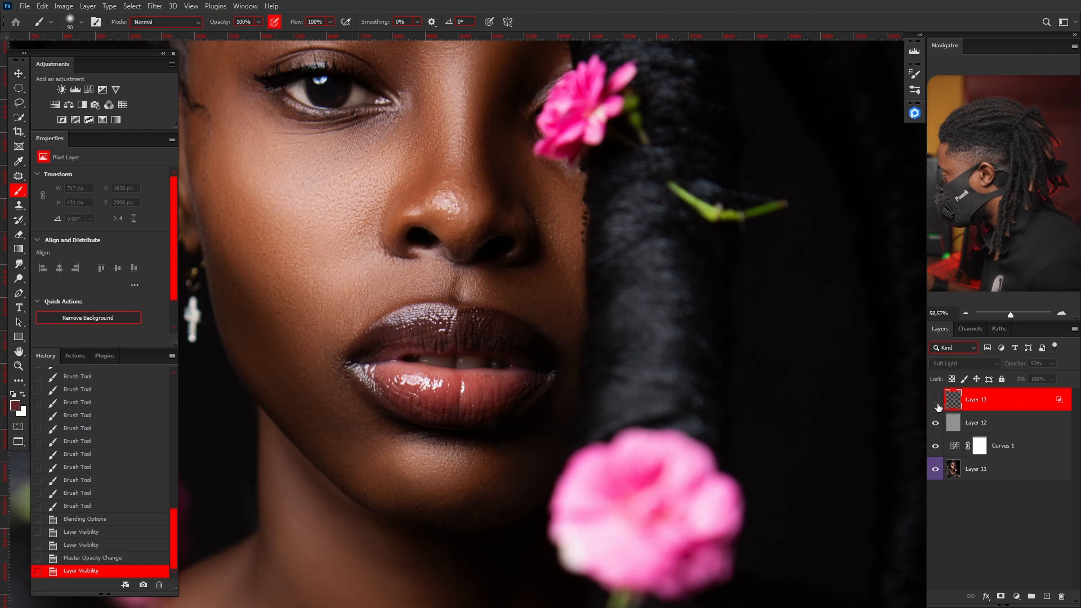
left_click(936, 401)
scroll(622, 345, "down", 5)
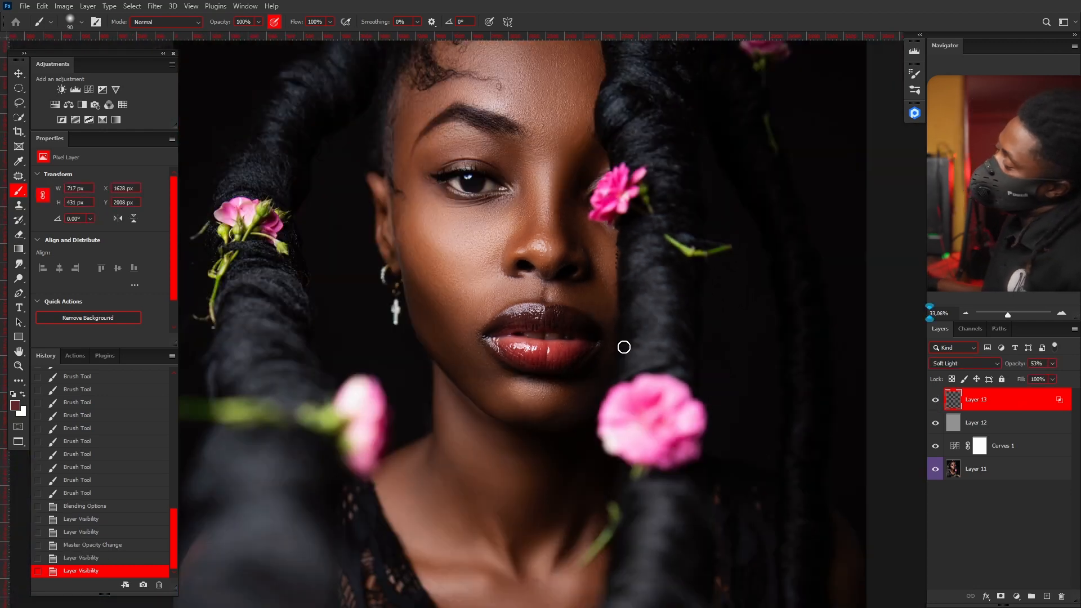
scroll(605, 352, "up", 3)
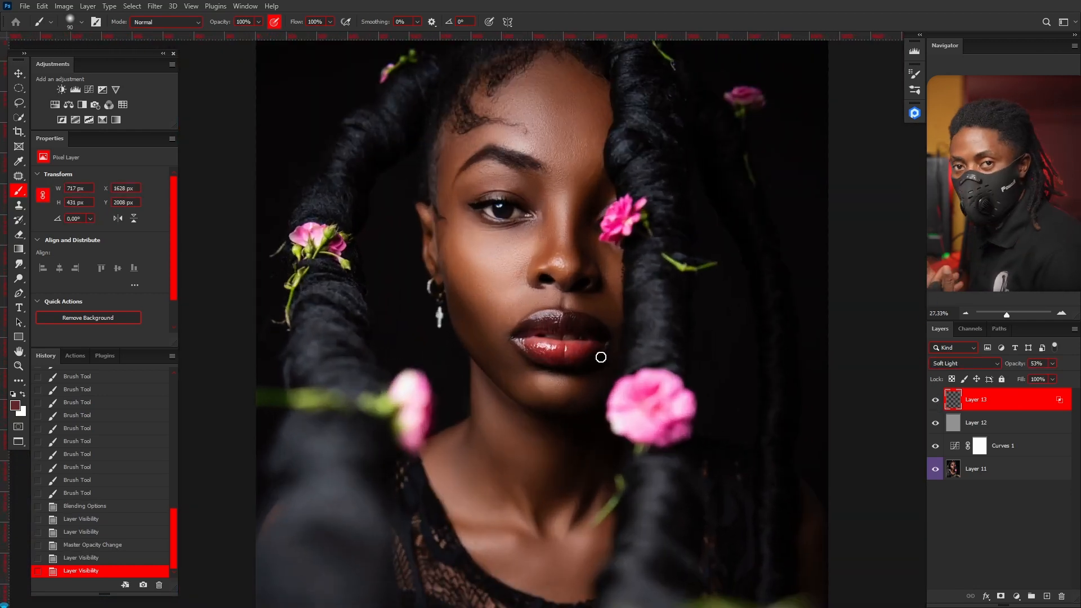
left_click(934, 402)
left_click(934, 402)
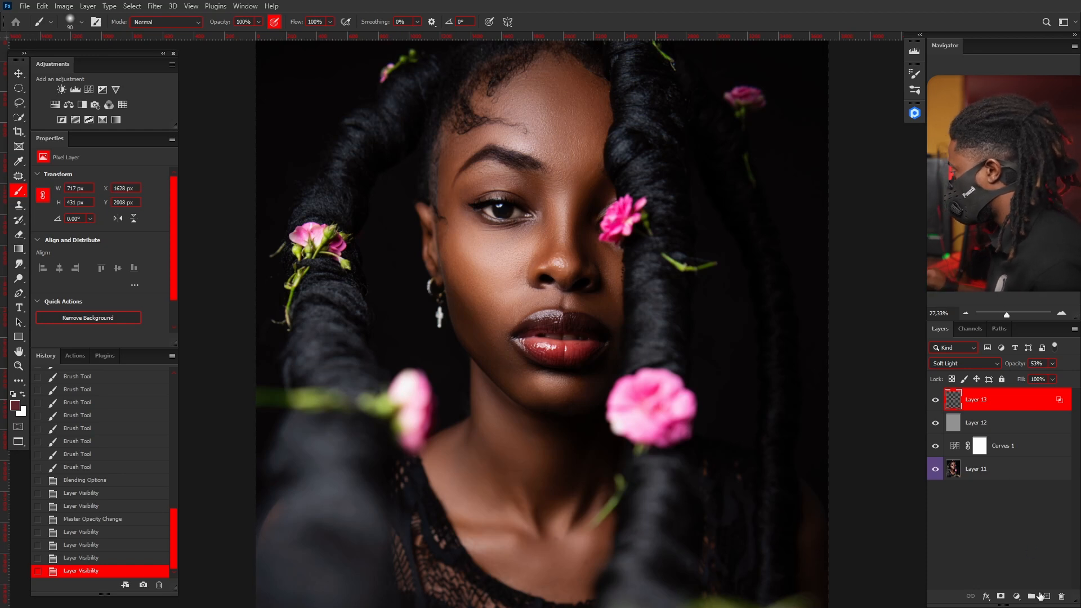
Add a new layer above Layer 13 and set its blending mode to Soft Light.
left_click(1046, 596)
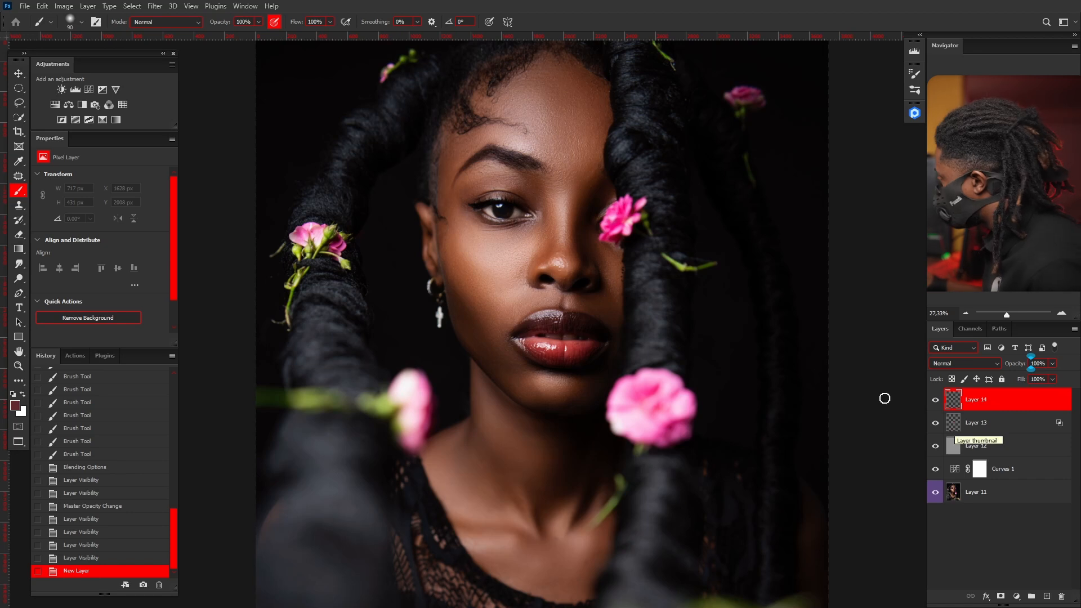
left_click(964, 363)
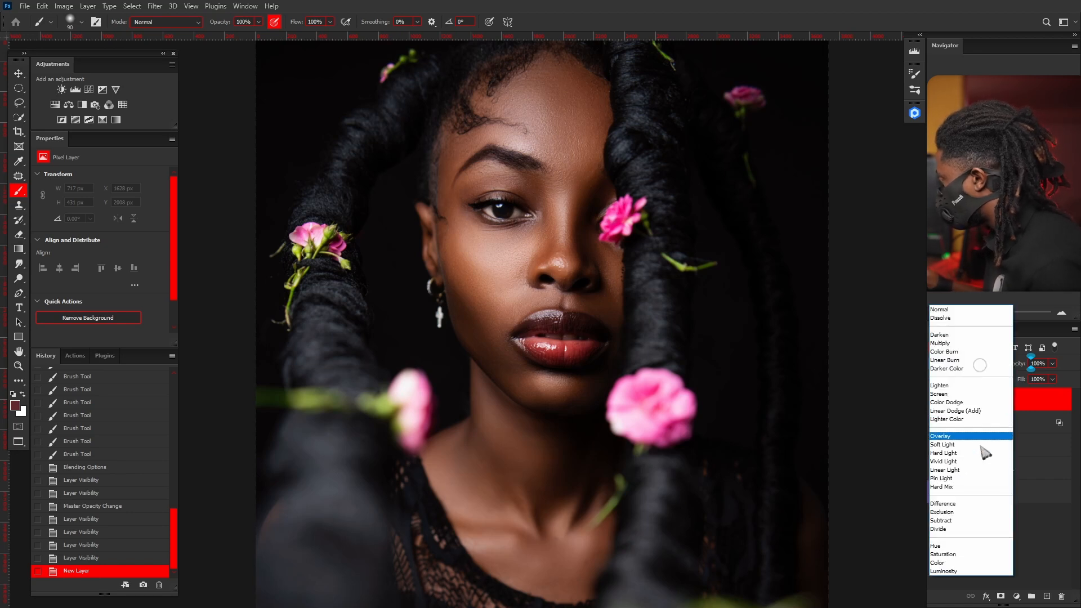
left_click(950, 444)
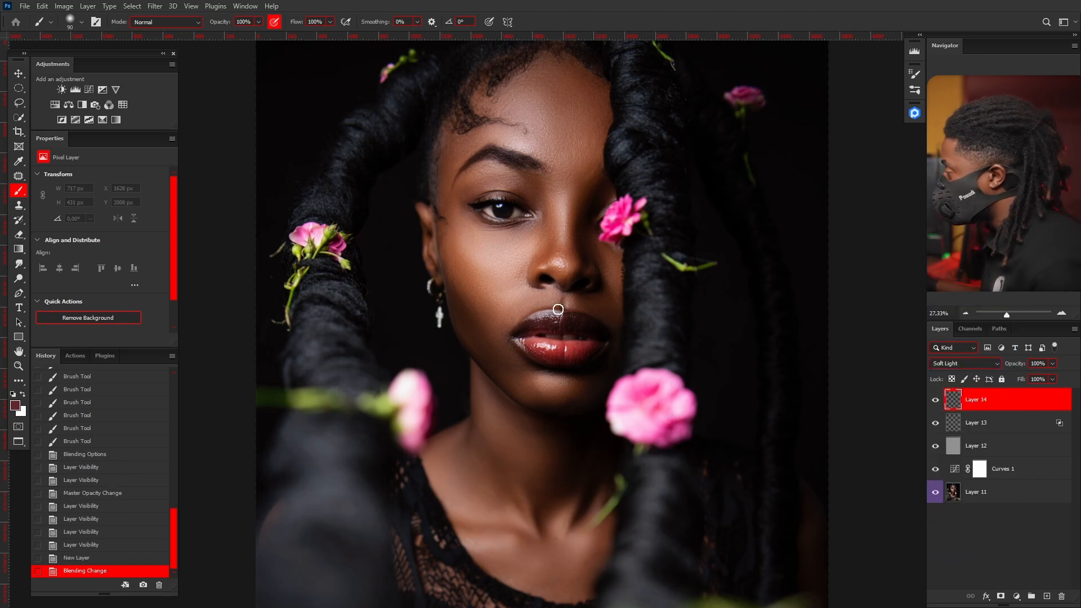
Lower the brush flow to 10% for building up eyeshadow around the visible eye.
scroll(478, 159, "up", 6)
left_click_drag(716, 302, 543, 235)
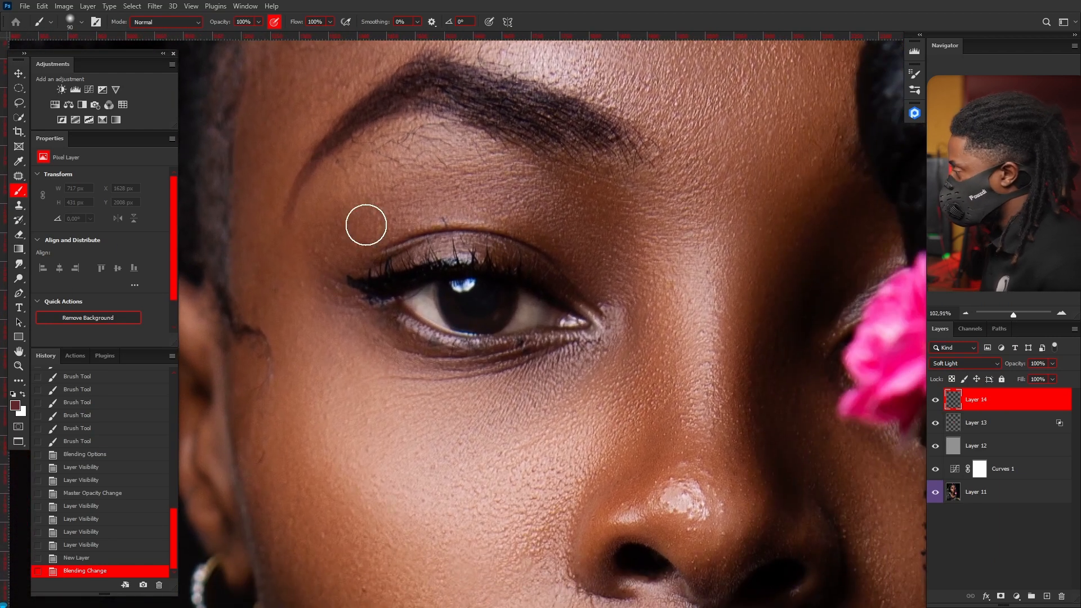
mouse_move(331, 23)
left_mouse_down()
mouse_move(332, 41)
mouse_move(286, 59)
mouse_move(290, 49)
left_mouse_up()
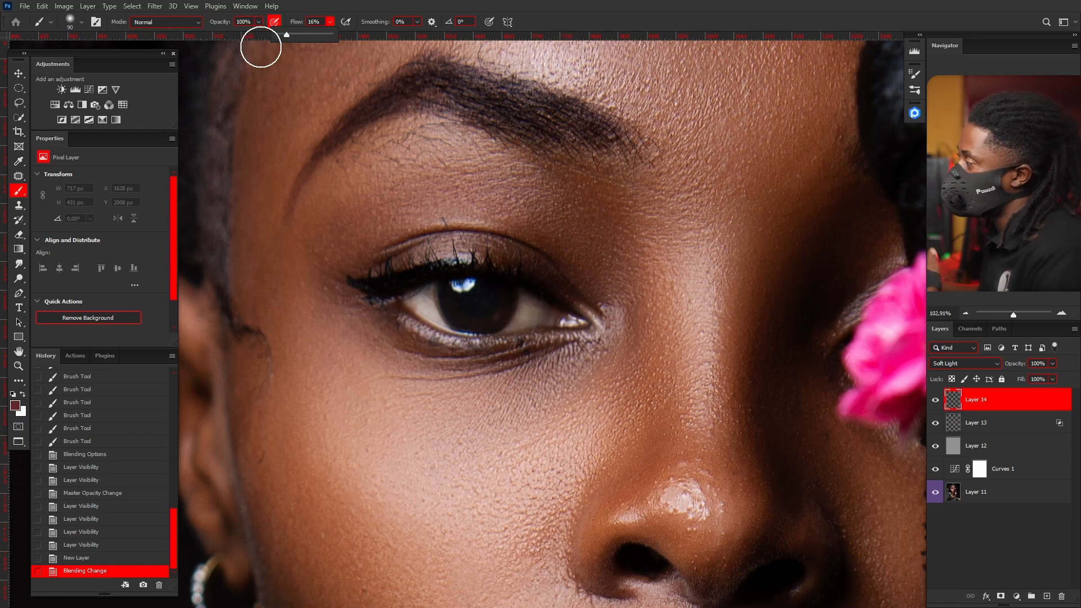
left_click_drag(287, 37, 298, 24)
type("10")
key("Return")
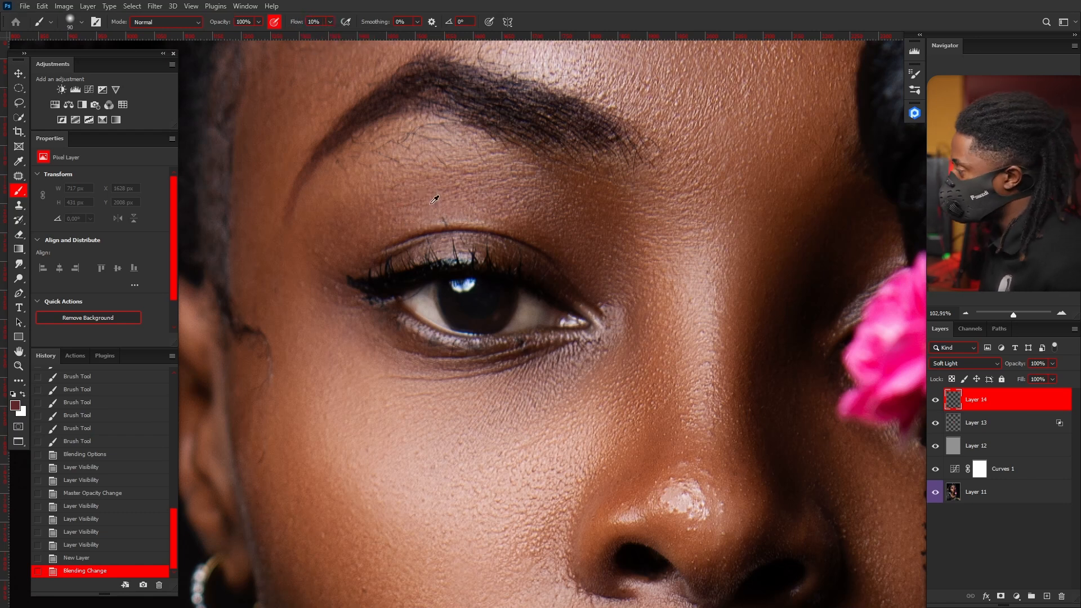
Sample the skin tone above the eyelid crease and paint a first eyeshadow layer between the crease and eyebrow.
left_click(392, 218, "alt")
mouse_move(357, 221)
left_mouse_down()
mouse_move(460, 185)
mouse_move(392, 203)
mouse_move(488, 208)
left_mouse_up()
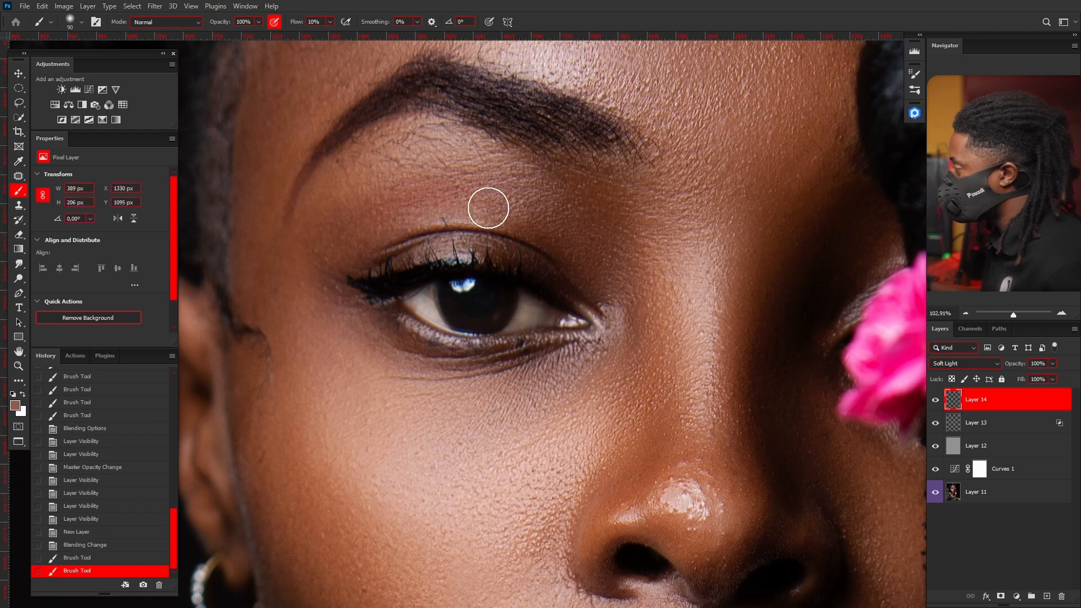
scroll(495, 206, "down", 3)
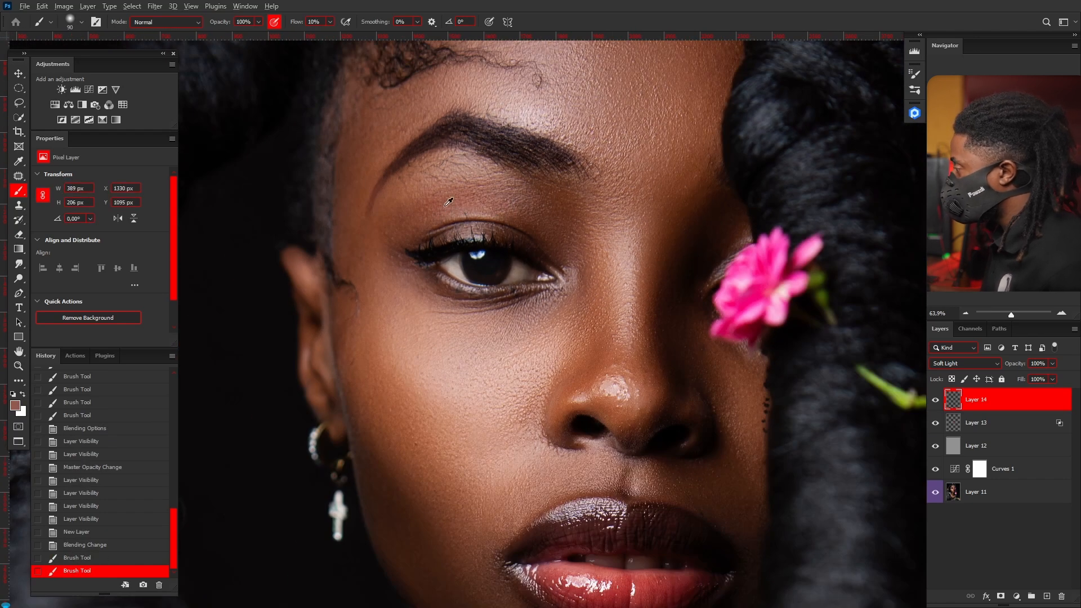
right_click(405, 216, "alt")
left_click_drag(394, 225, 486, 187)
left_click_drag(428, 205, 481, 206)
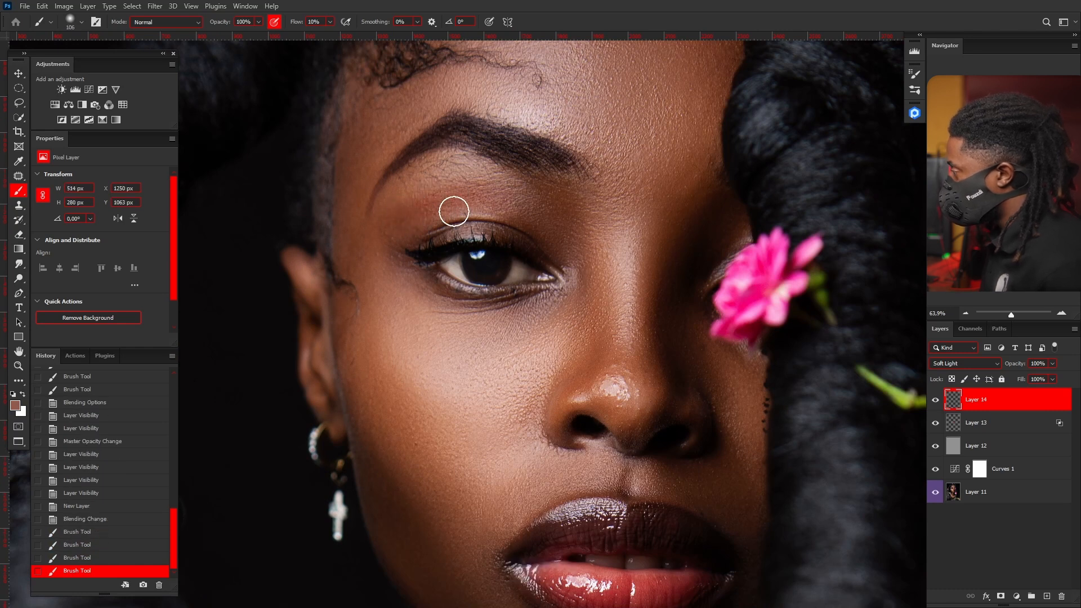
Build up the reddish eyeshadow from the outer corner along the crease and around to the eye's inner corner.
mouse_move(406, 241)
left_mouse_down()
mouse_move(447, 205)
mouse_move(405, 212)
mouse_move(531, 218)
mouse_move(513, 214)
mouse_move(570, 252)
left_mouse_up()
mouse_move(433, 186)
left_mouse_down()
mouse_move(413, 208)
mouse_move(430, 197)
left_mouse_up()
mouse_move(399, 244)
left_mouse_down()
mouse_move(443, 197)
mouse_move(418, 201)
mouse_move(549, 221)
mouse_move(519, 201)
mouse_move(567, 268)
left_mouse_up()
left_click_drag(492, 194, 480, 188)
left_click_drag(408, 222, 397, 232)
mouse_move(396, 232)
left_mouse_down()
mouse_move(379, 232)
mouse_move(431, 229)
left_mouse_up()
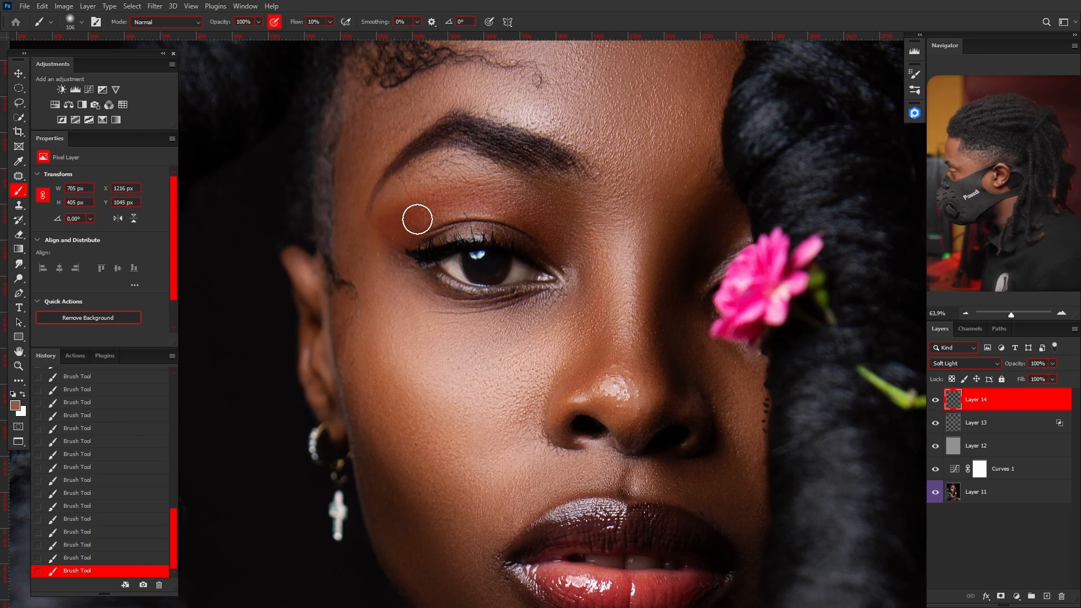
Use a smaller brush with tones sampled from the eyelid and brow bone to extend the eyeshadow up under the eyebrow.
right_click(476, 227, "alt")
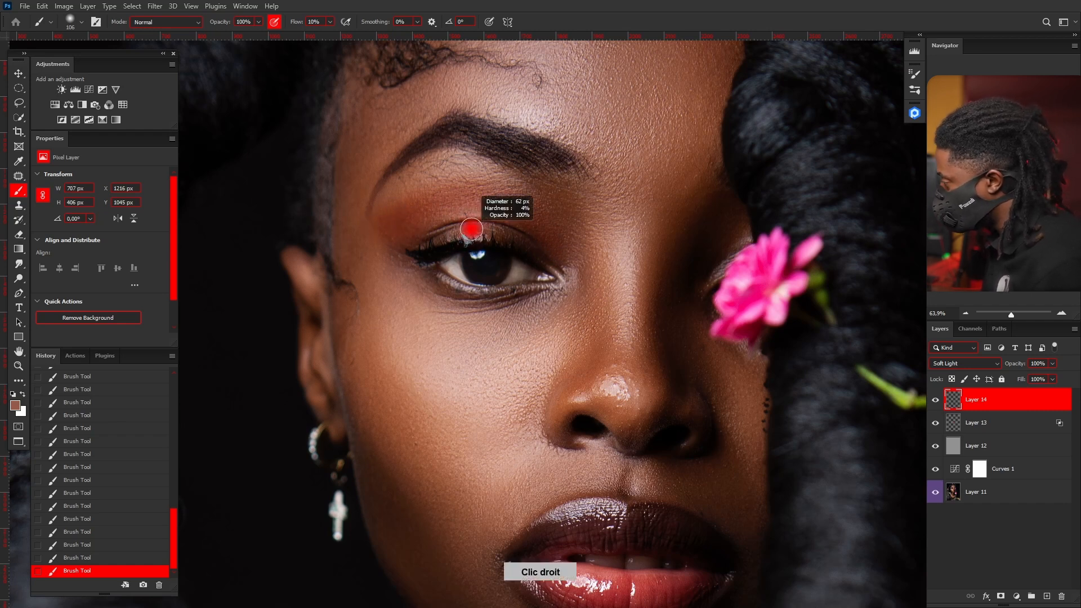
left_click(478, 229, "alt")
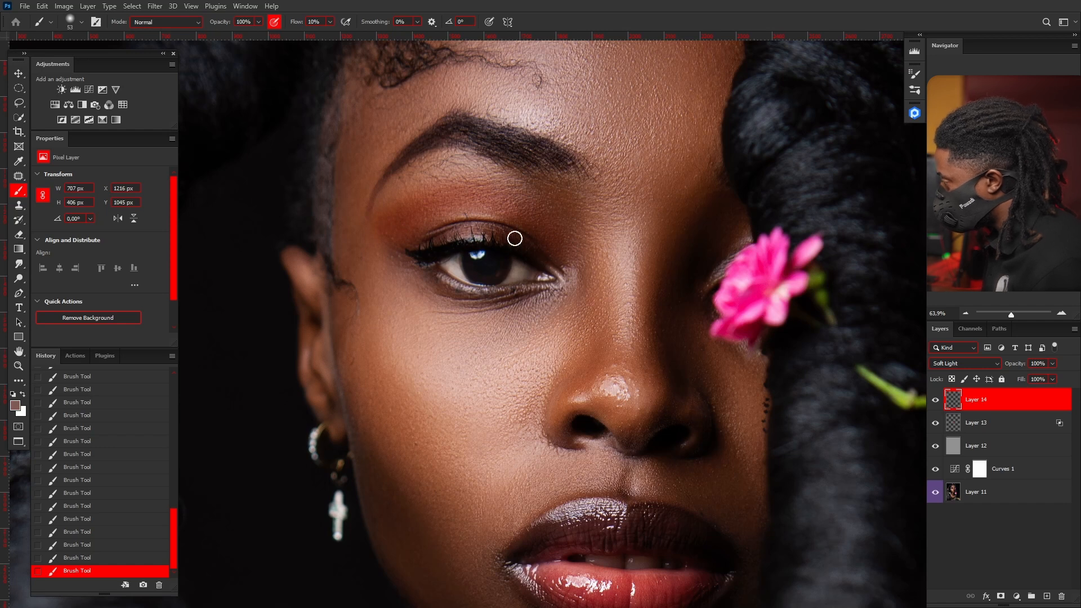
left_click(433, 166, "alt")
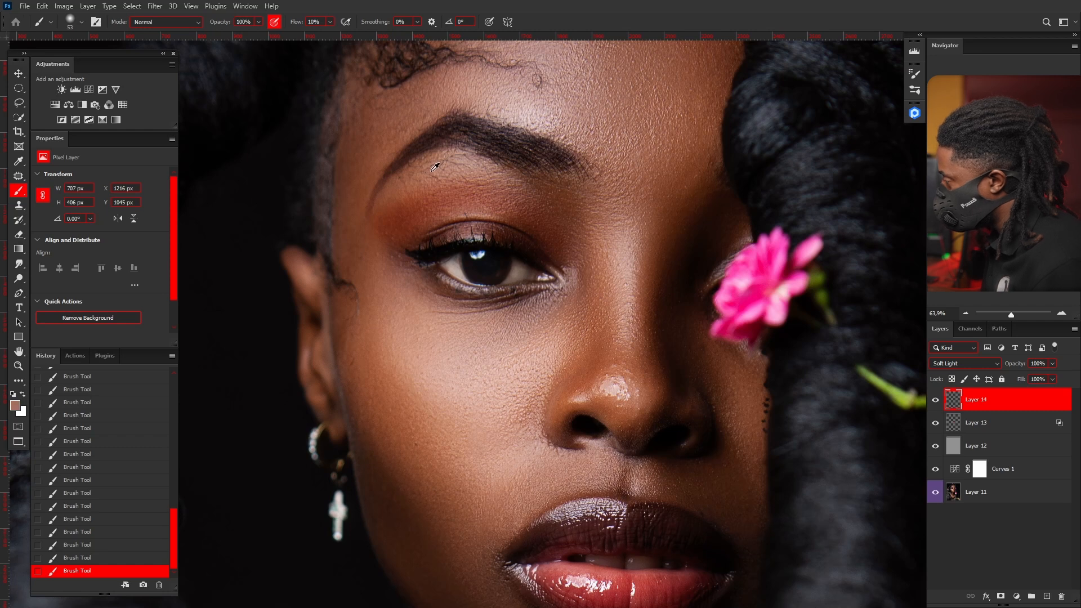
mouse_move(415, 176)
left_mouse_down()
mouse_move(455, 167)
mouse_move(494, 172)
mouse_move(423, 170)
mouse_move(388, 193)
mouse_move(463, 167)
mouse_move(389, 196)
mouse_move(458, 166)
mouse_move(449, 167)
mouse_move(527, 196)
mouse_move(558, 221)
mouse_move(473, 171)
mouse_move(443, 172)
mouse_move(381, 209)
left_mouse_up()
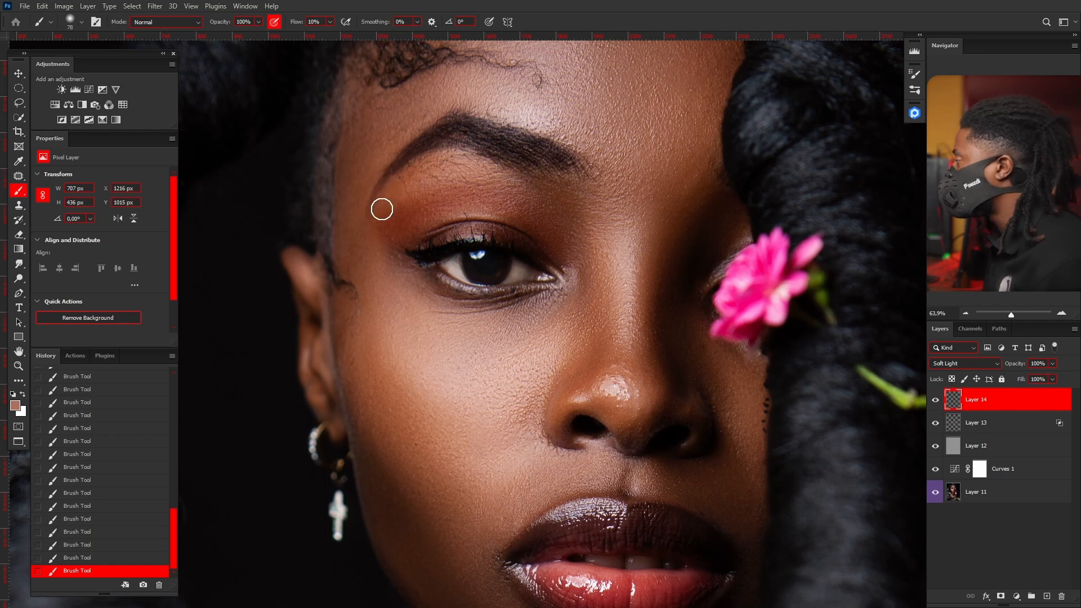
Compare the whole portrait with the eyeshadow on Layer 14 hidden and shown.
scroll(478, 237, "down", 5)
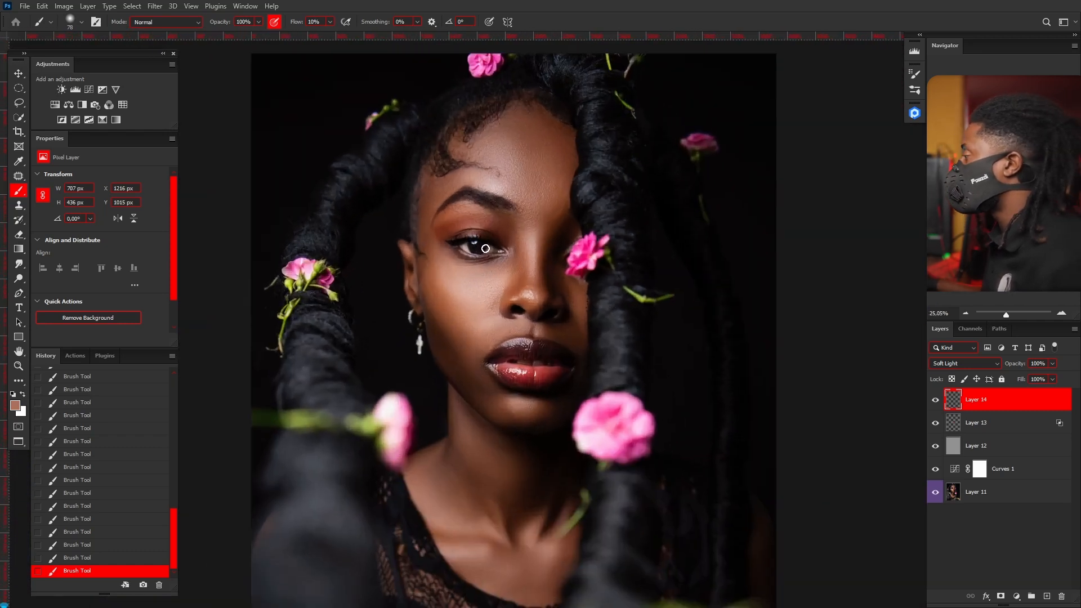
left_click(936, 401)
left_click(935, 400)
left_click(936, 400)
left_click(936, 400)
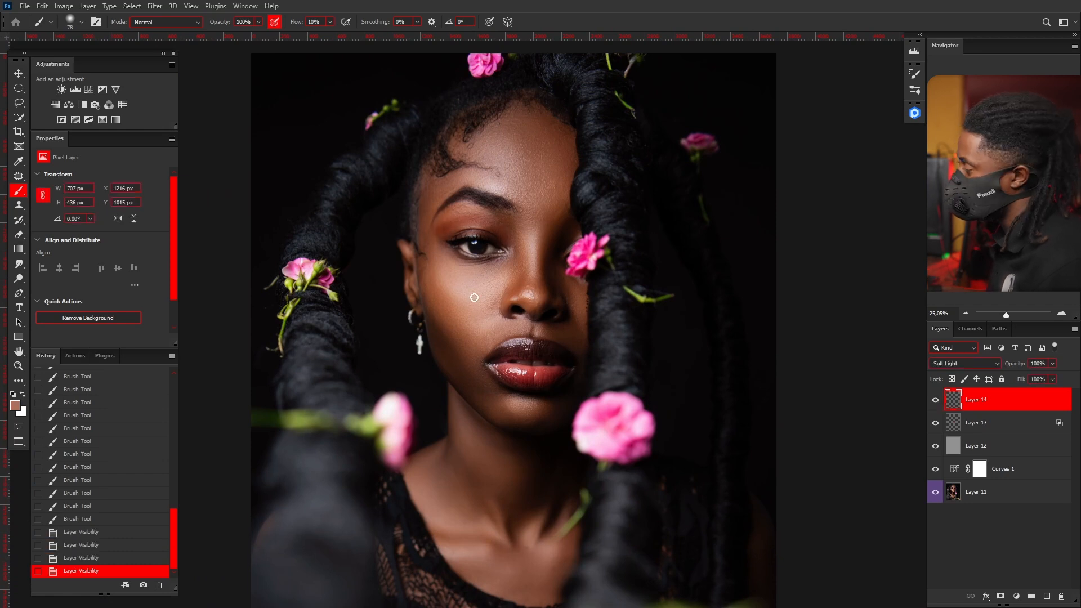
scroll(467, 304, "up", 2)
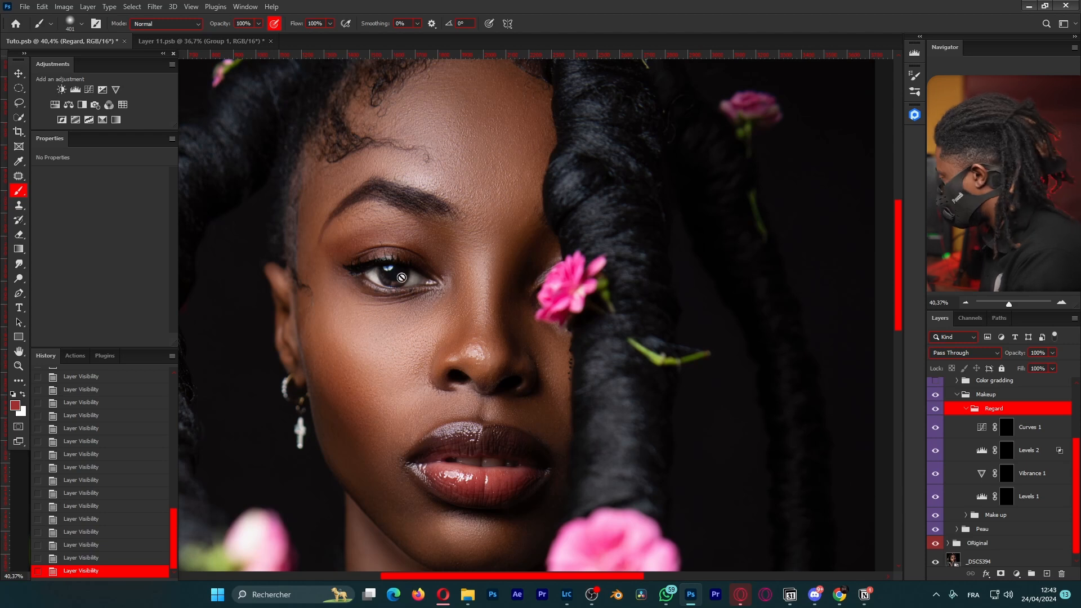
Compare the eye with the Regard group's Levels 1 adjustment hidden and shown, and lower its white input level to 172.
left_click(1006, 497)
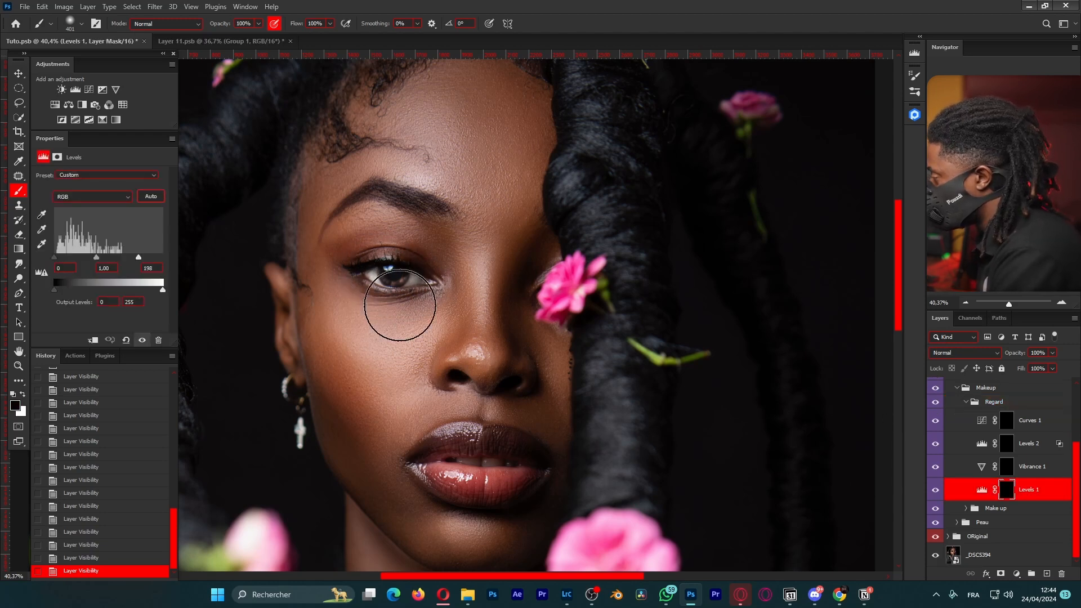
left_click(935, 489)
left_click(935, 490)
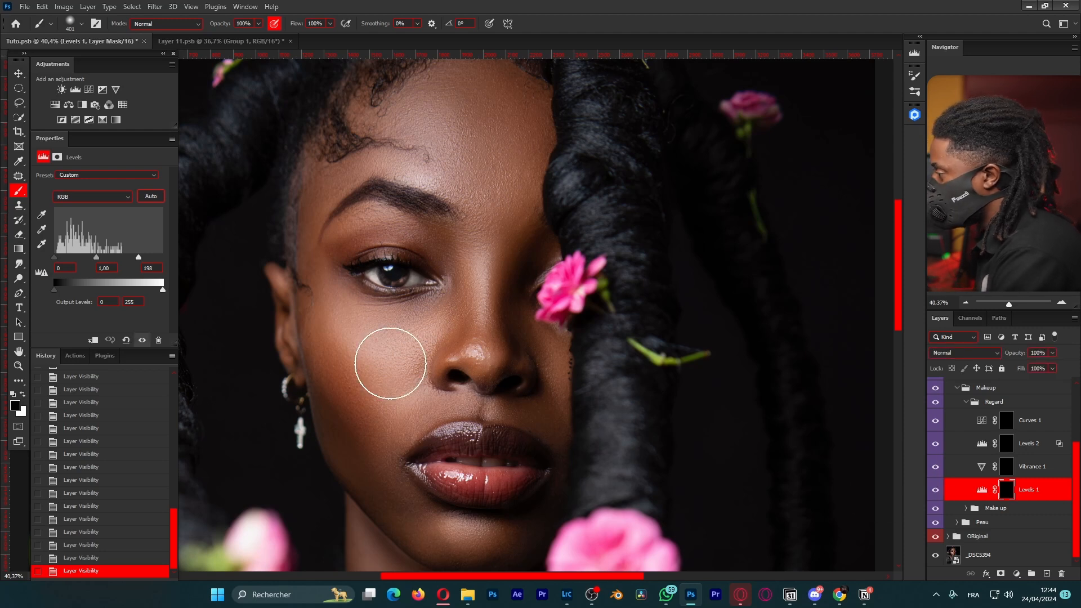
left_click_drag(139, 258, 129, 260)
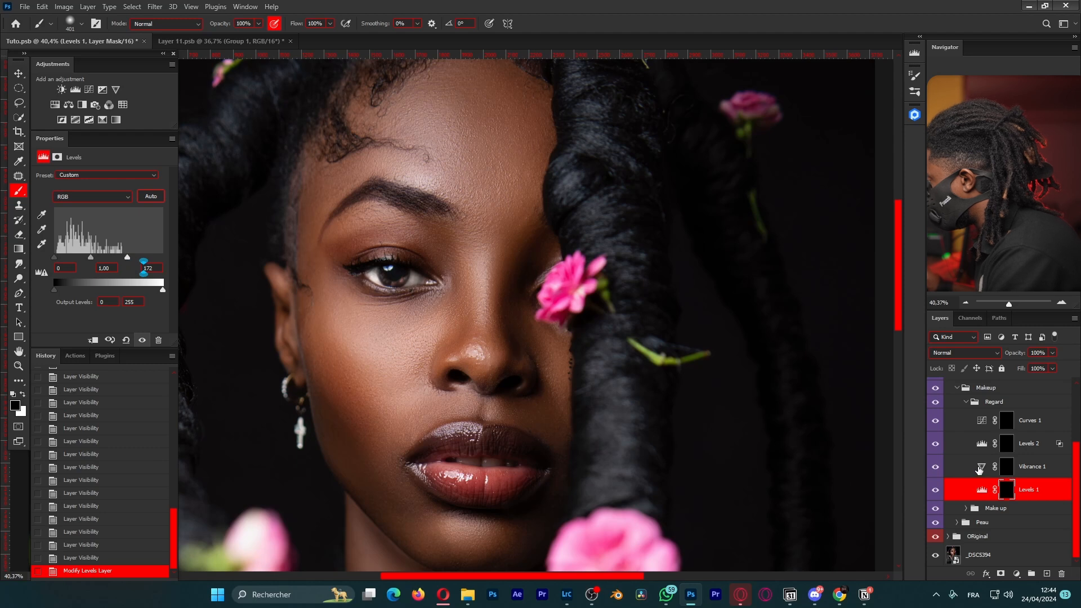
Set the vibrance of the Vibrance 1 adjustment to -63, and compare the eye with Levels 2 hidden and shown.
left_click(979, 470)
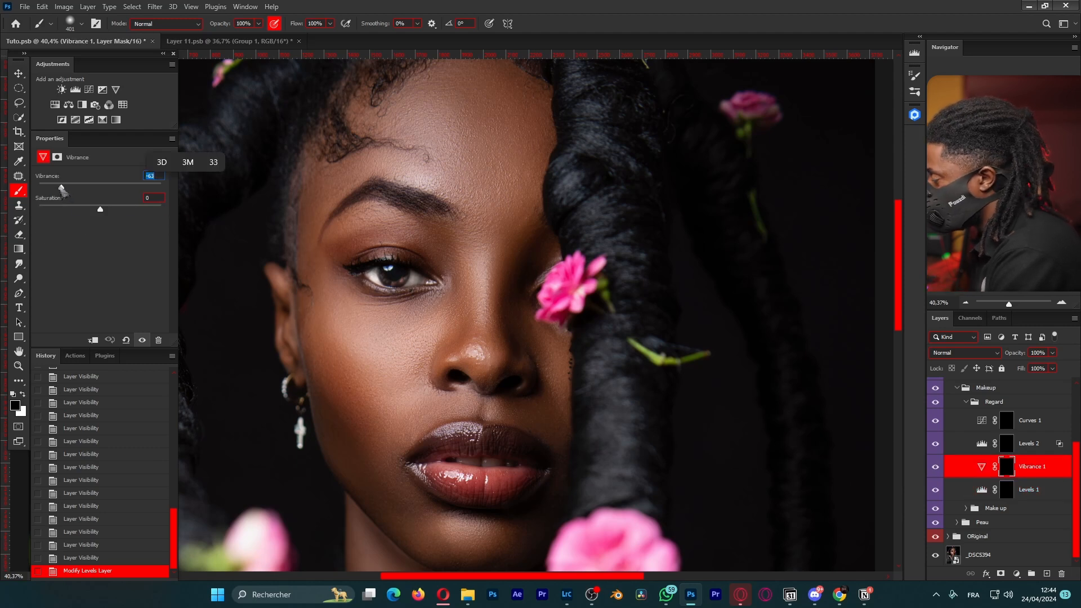
mouse_move(70, 196)
left_mouse_down()
mouse_move(146, 195)
mouse_move(63, 201)
left_mouse_up()
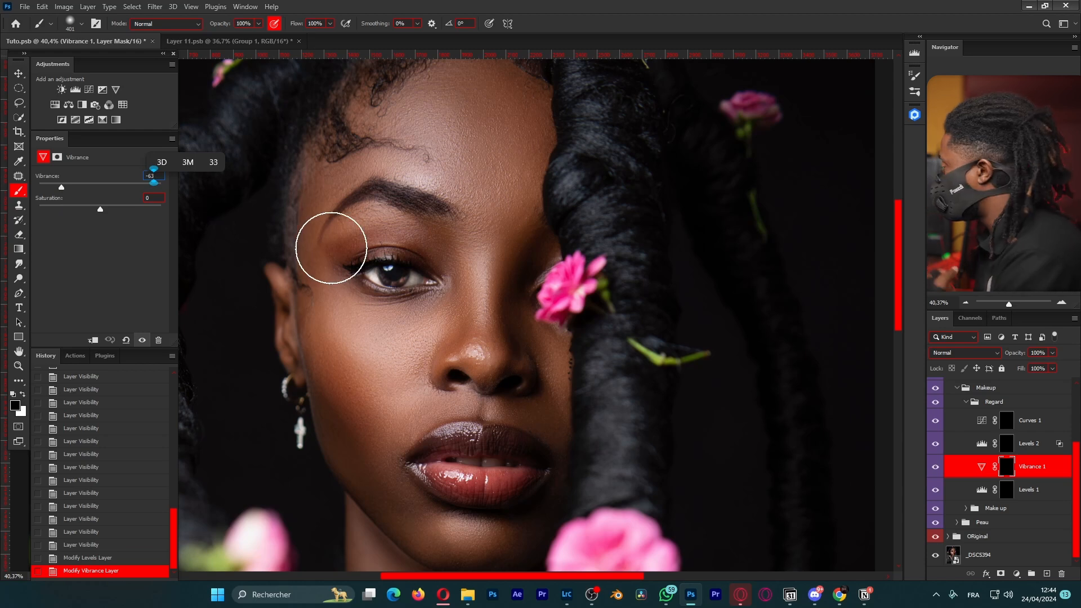
left_click(961, 450)
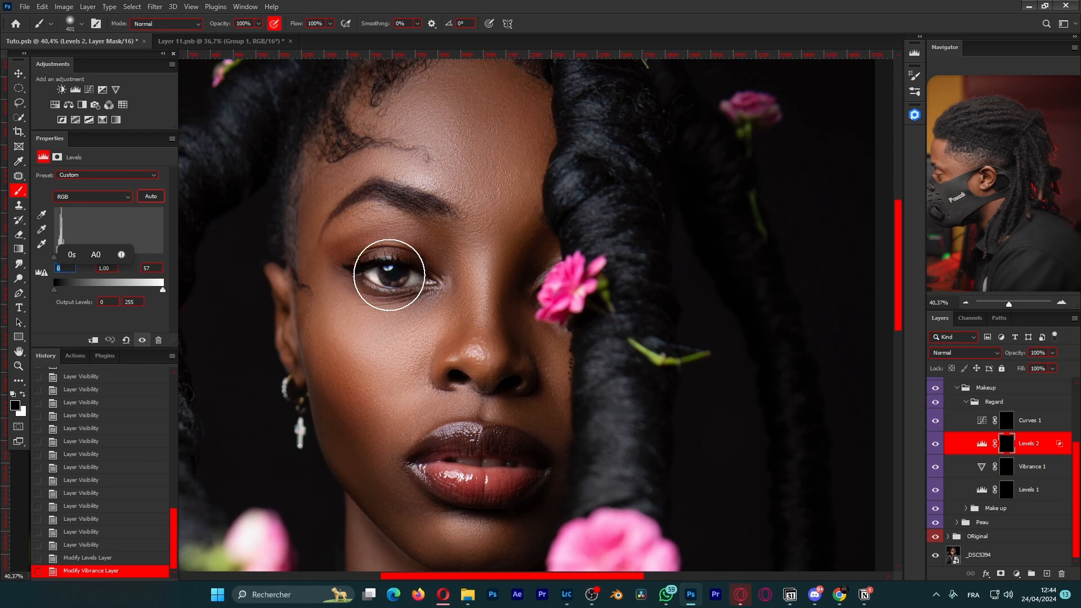
left_click(934, 445)
left_click(934, 445)
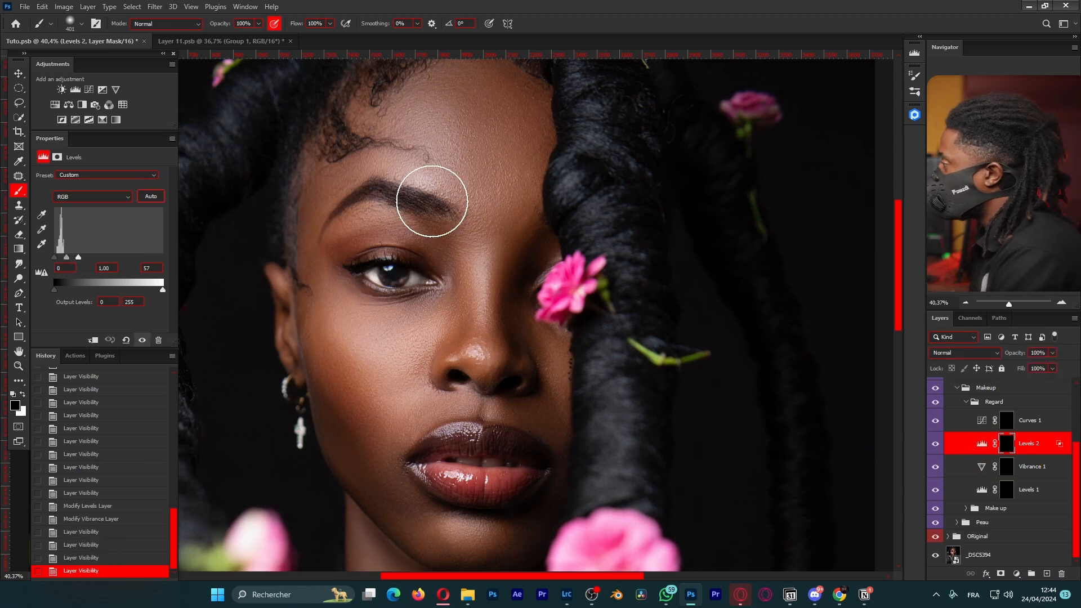
In Layer 11.psb, add a Levels adjustment above Group 1 with a white input level of 95 and invert its mask to black.
left_click(229, 41)
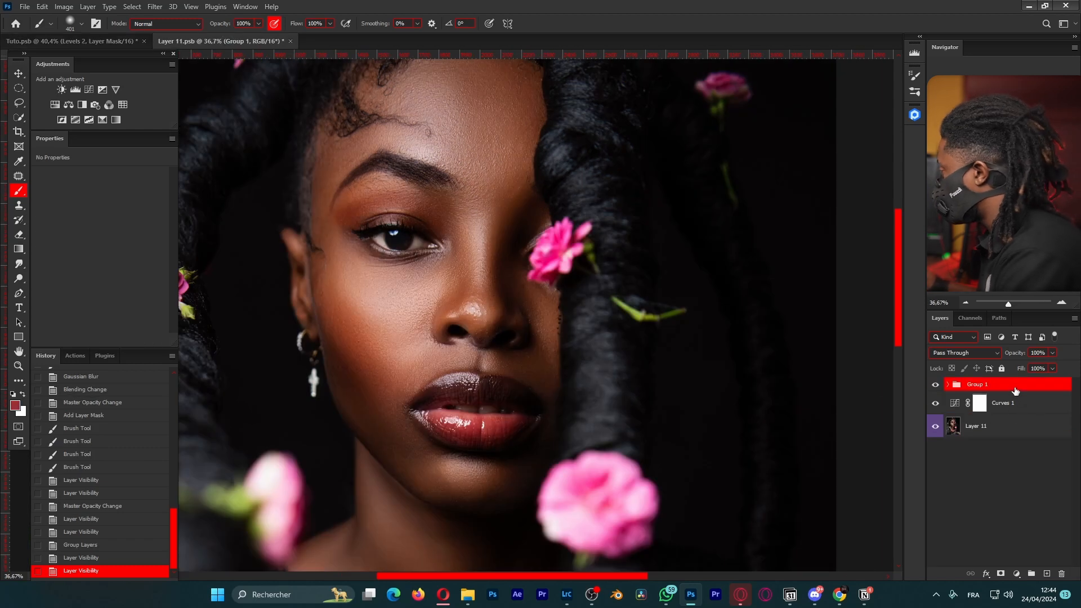
left_click(75, 90)
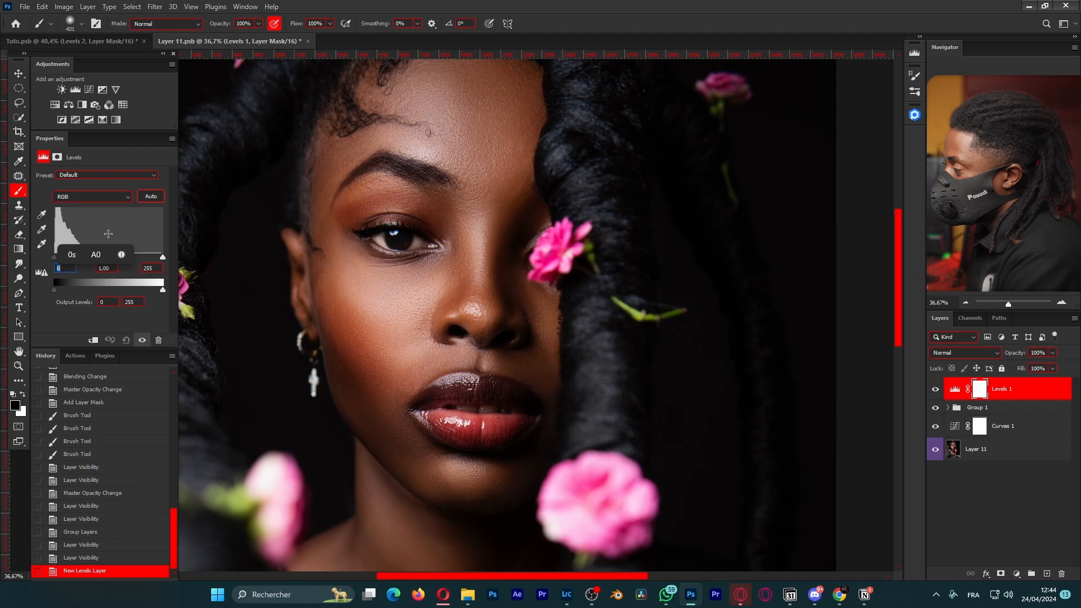
left_click_drag(164, 259, 100, 272)
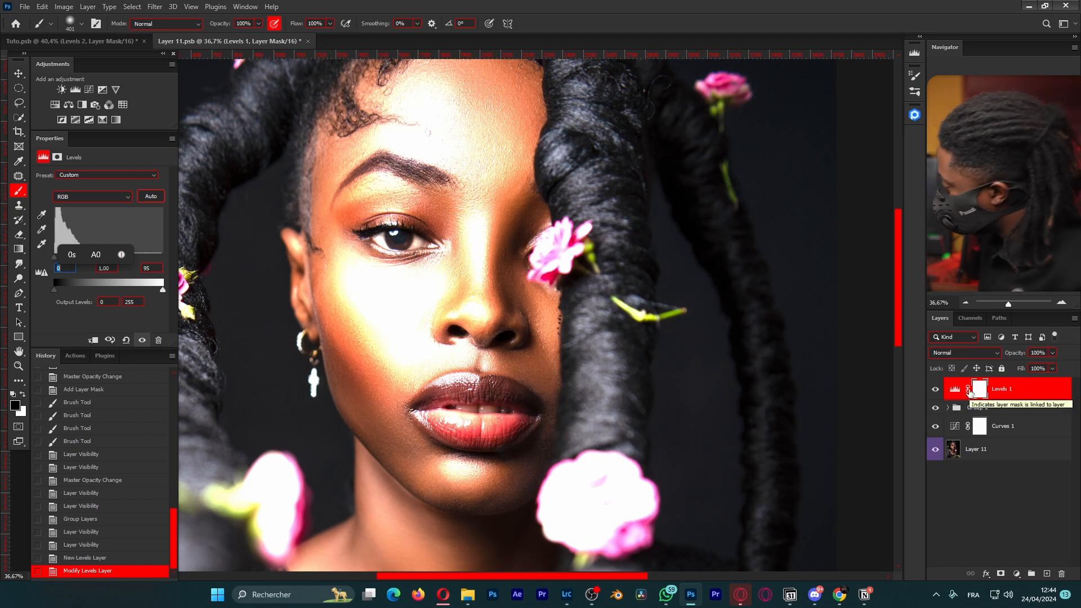
left_click(991, 393)
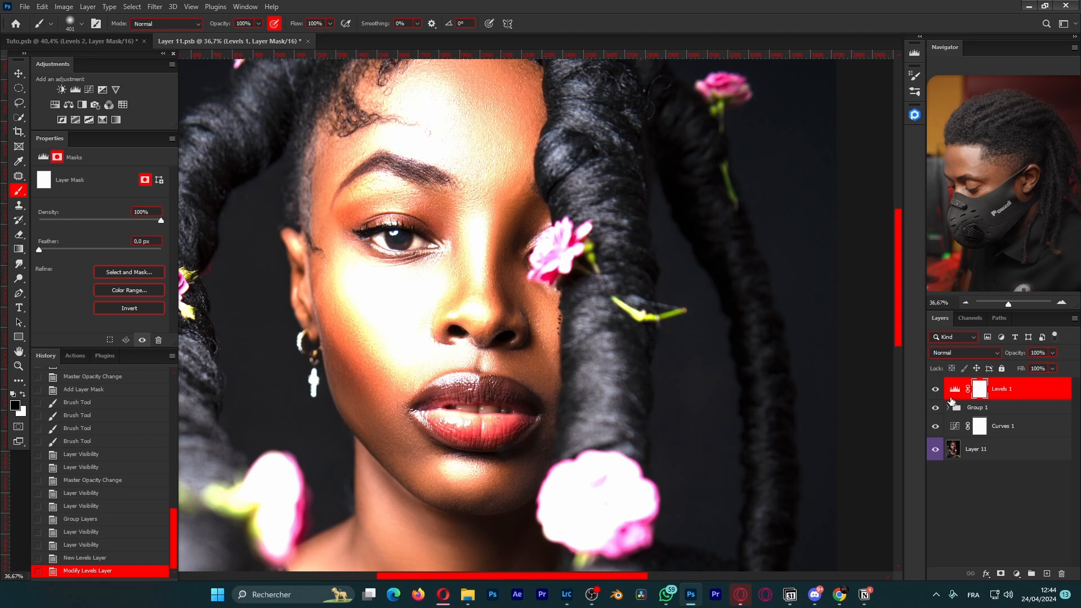
key("ctrl+i")
Paint white on the Levels mask over the iris with a soft 24 px brush to brighten it.
scroll(434, 181, "up", 5)
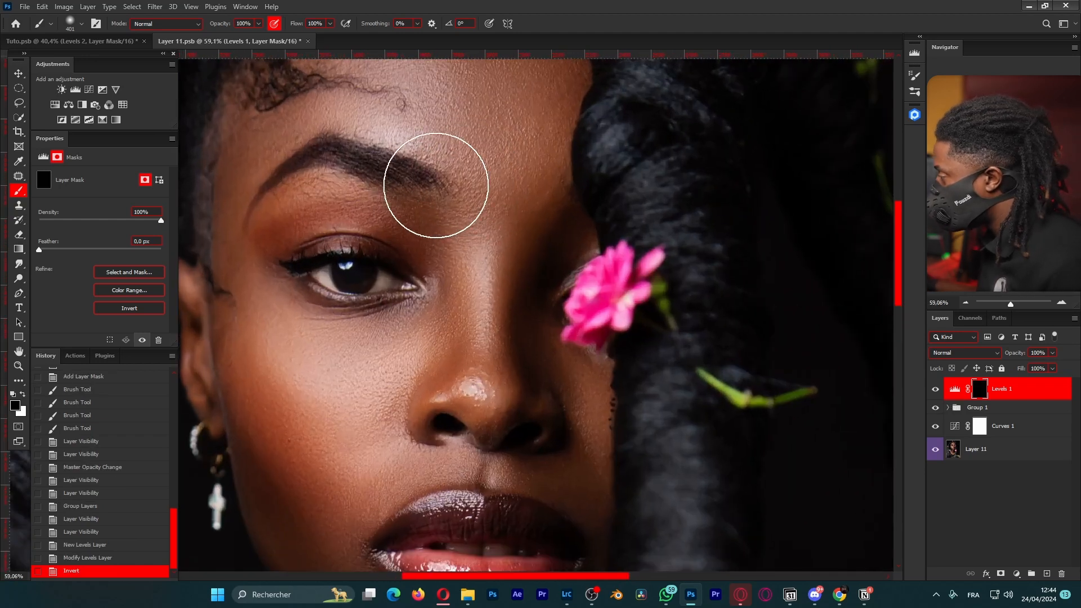
scroll(324, 320, "up", 3)
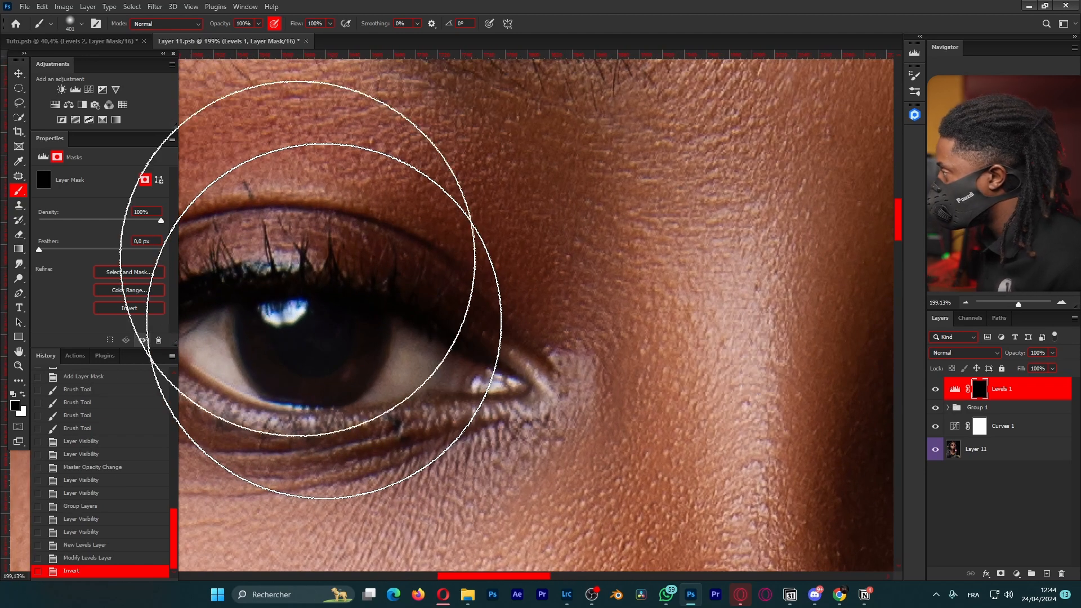
right_click(341, 311, "alt")
key("x")
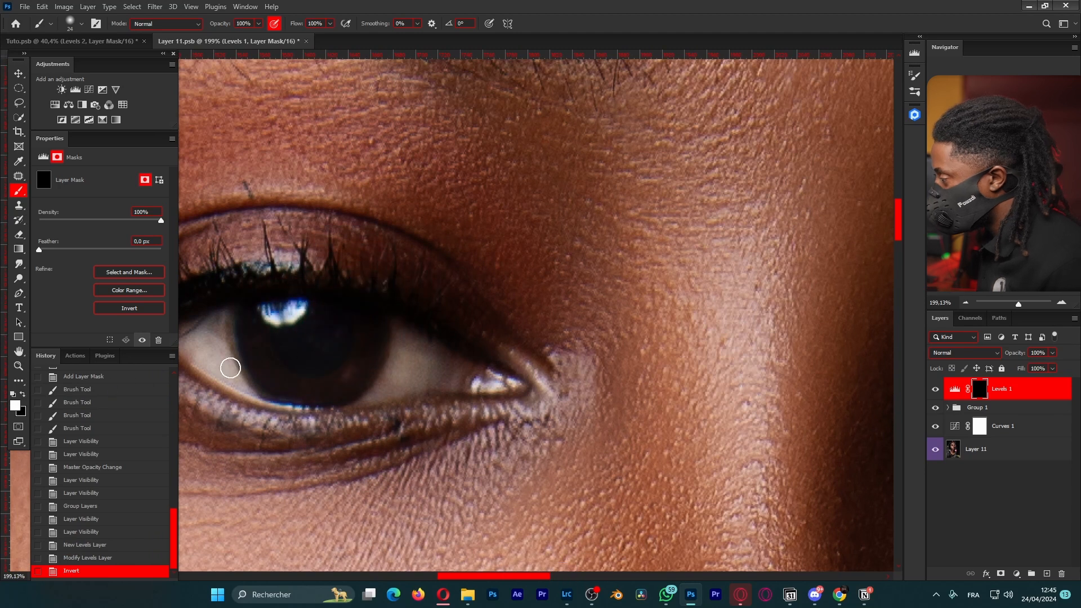
mouse_move(364, 352)
left_mouse_down()
mouse_move(348, 377)
mouse_move(368, 328)
mouse_move(343, 383)
mouse_move(295, 389)
mouse_move(247, 350)
mouse_move(249, 328)
mouse_move(258, 348)
mouse_move(326, 381)
left_mouse_up()
mouse_move(371, 325)
left_mouse_down()
mouse_move(348, 372)
mouse_move(302, 383)
left_mouse_up()
left_click_drag(296, 381, 251, 333)
mouse_move(367, 323)
left_mouse_down()
mouse_move(350, 377)
mouse_move(296, 380)
left_mouse_up()
Reduce the brush to 13 px and refine the Levels mask along the lower iris beside the pupil.
left_click(23, 394)
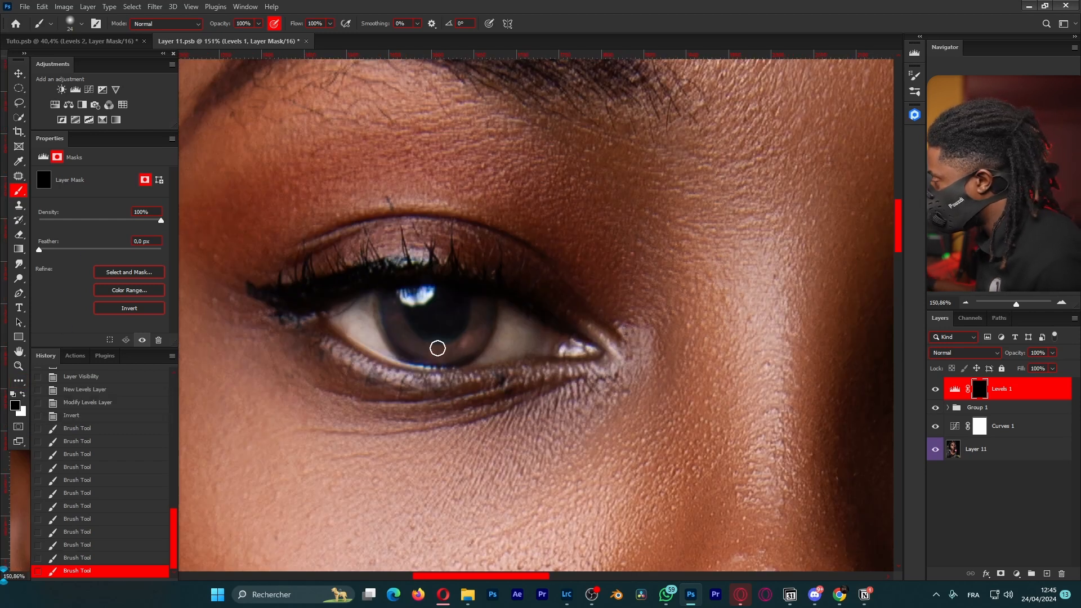
scroll(437, 348, "up", 2)
right_click(464, 343, "alt")
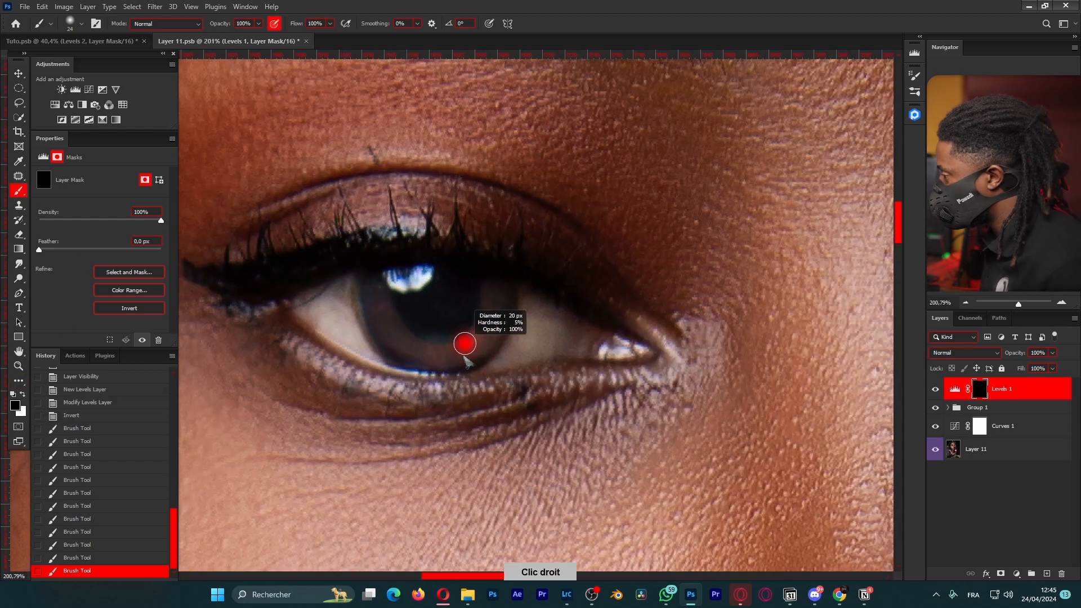
right_click(465, 345, "alt")
left_click_drag(460, 347, 456, 362)
left_click_drag(455, 362, 457, 350)
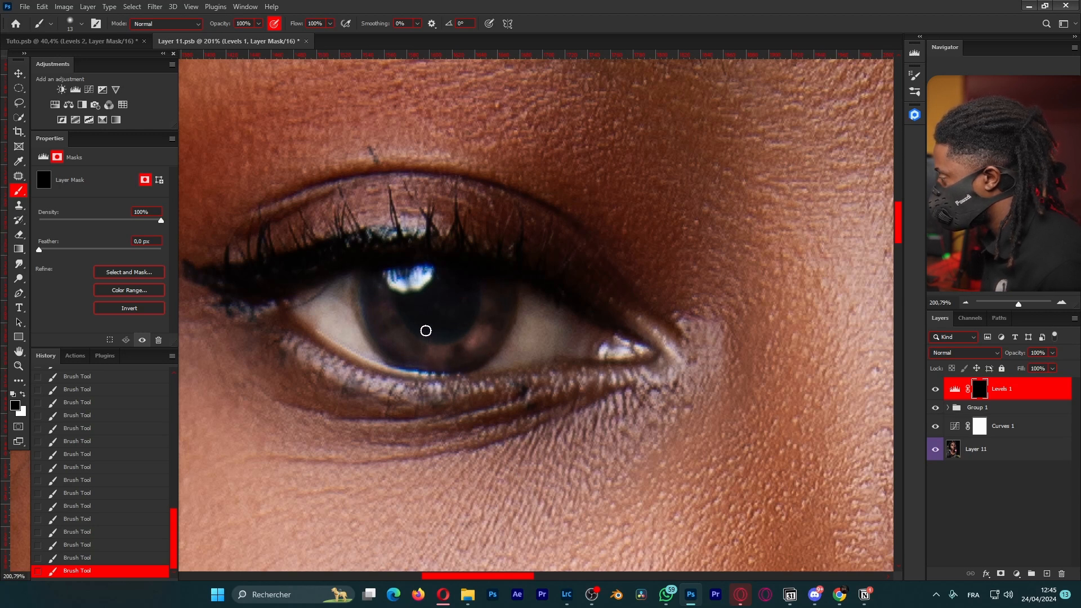
Compare the portrait with the new Levels 1 adjustment hidden and shown, and examine the eye within the whole image.
key("ctrl+0")
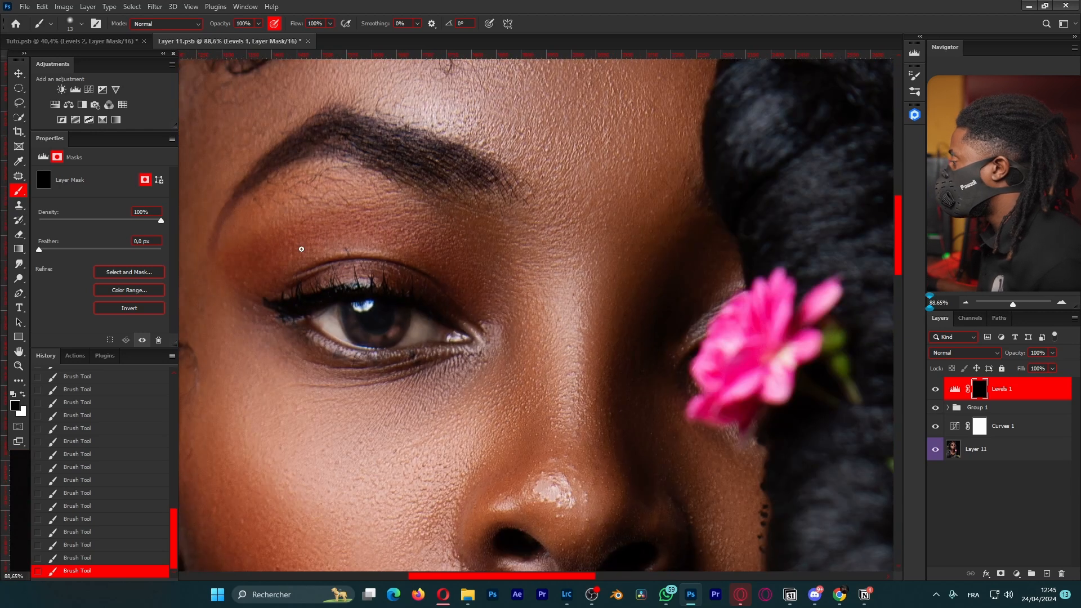
scroll(380, 268, "up", 3)
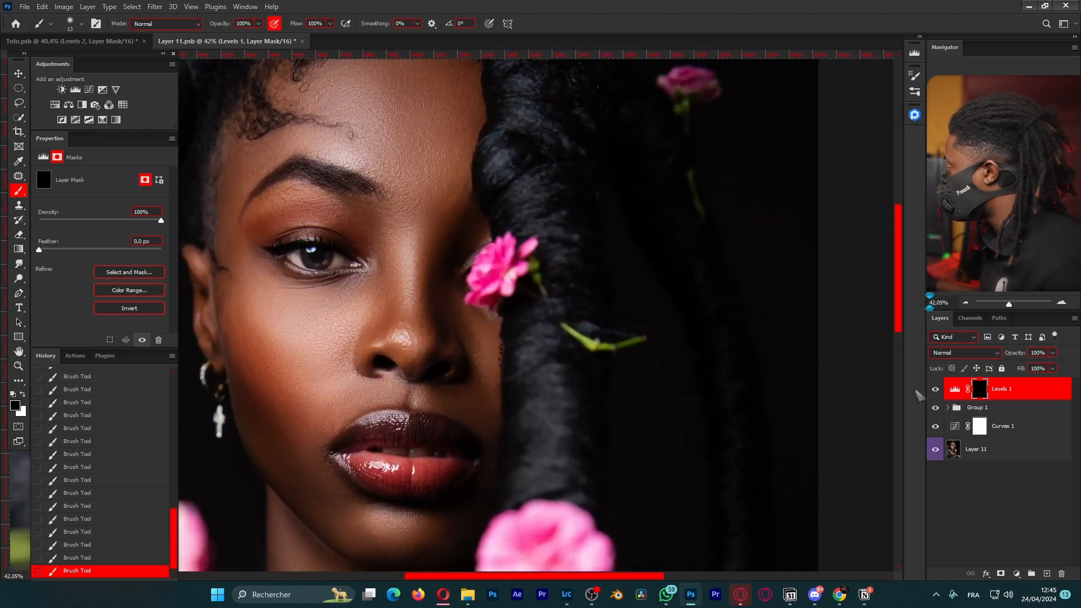
left_click(934, 389)
left_click(934, 389)
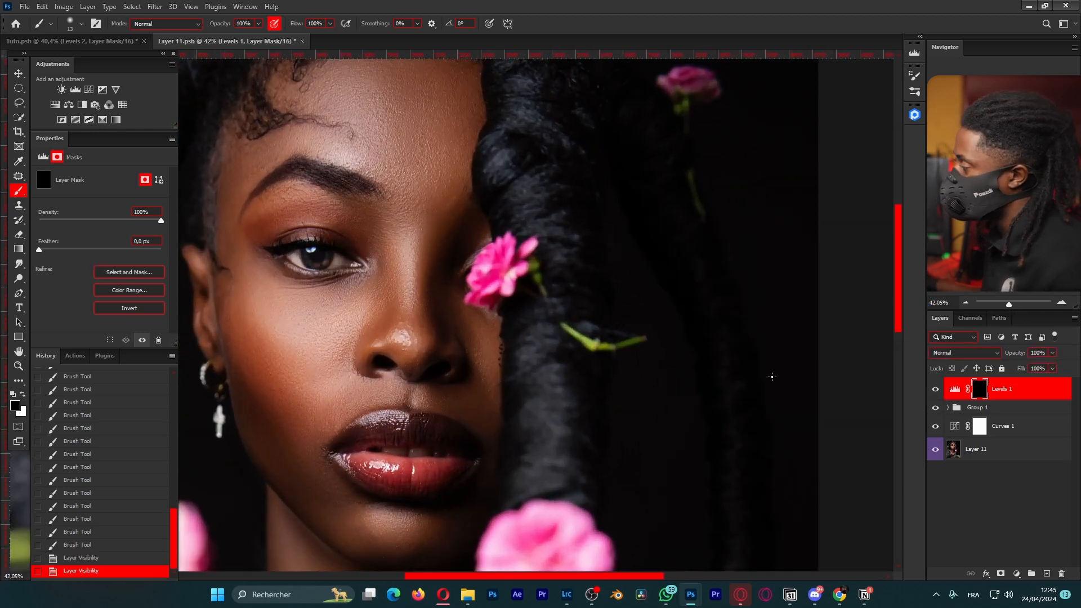
scroll(428, 268, "down", 2)
scroll(427, 267, "down", 1)
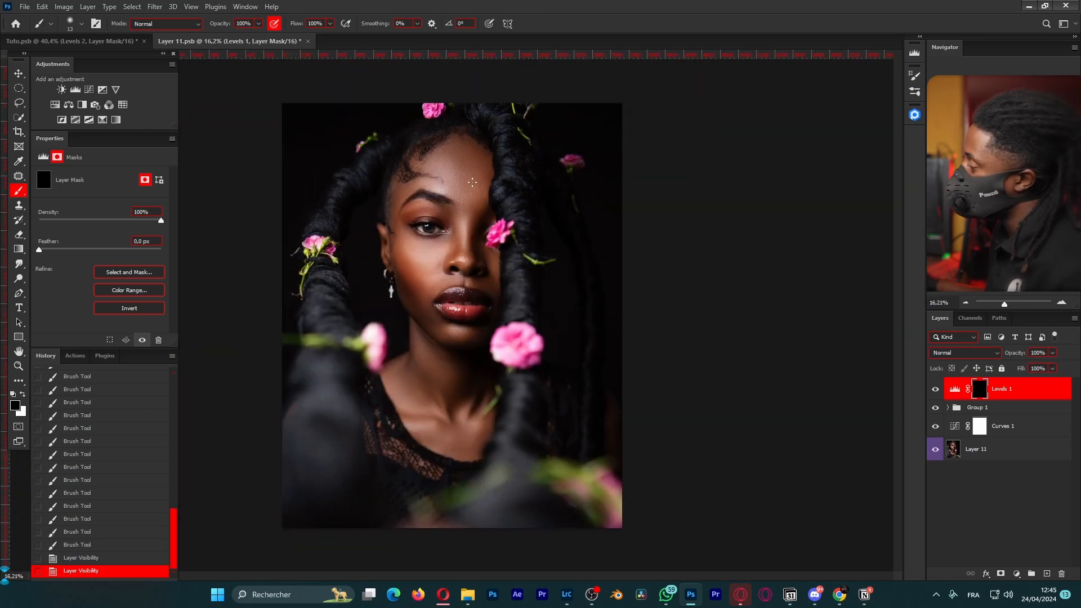
scroll(472, 182, "up", 1)
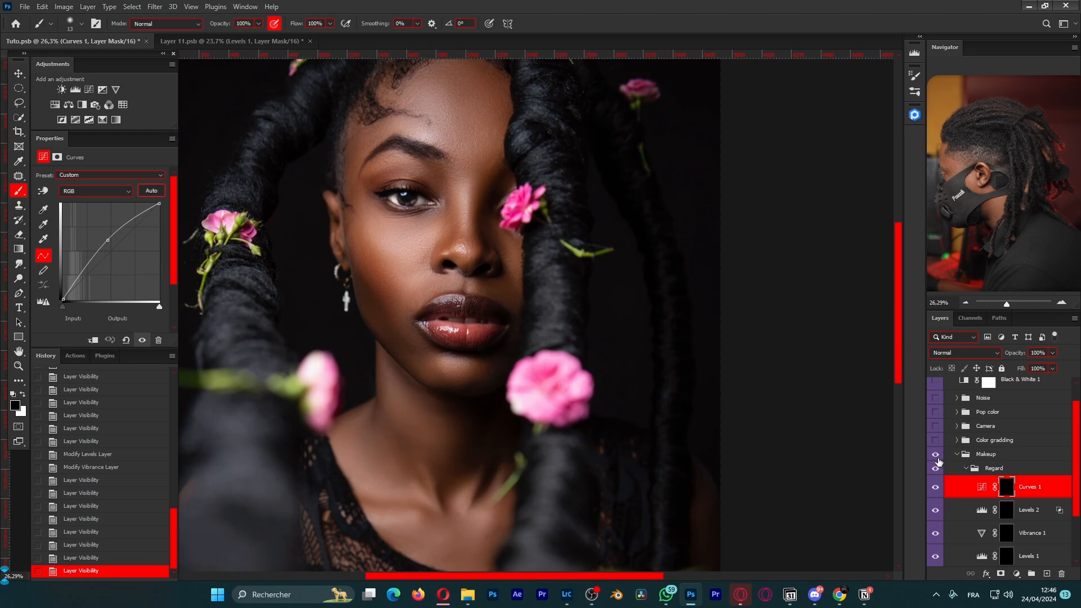
Compare the portrait in Tuto.psb with the Makeup group hidden and shown.
left_click(935, 456)
left_click(936, 456)
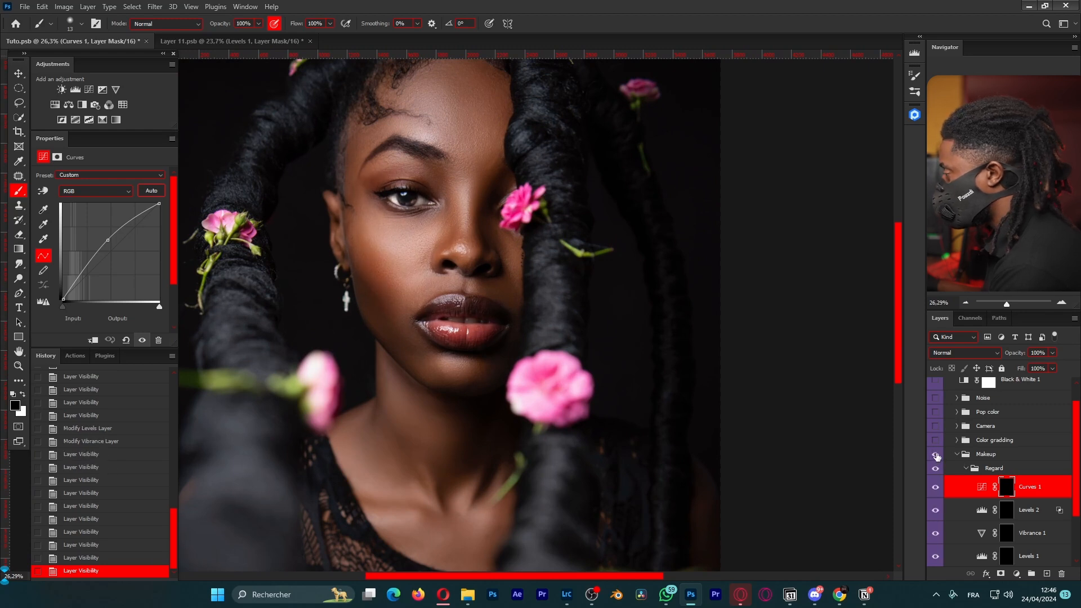
left_click(936, 456)
left_click(936, 456)
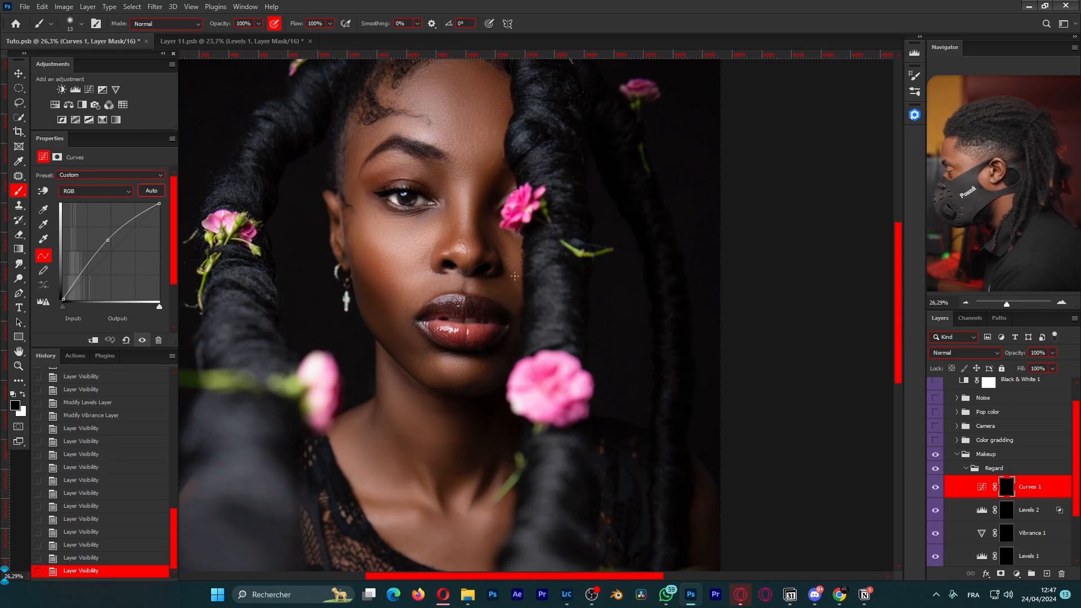
scroll(511, 271, "down", 4)
scroll(511, 271, "up", 3)
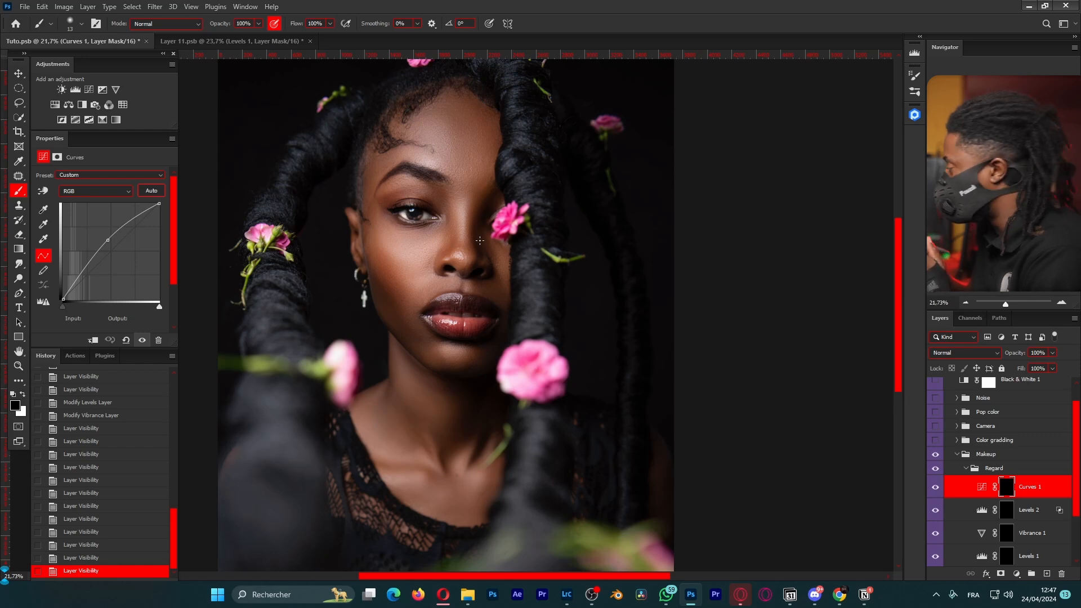
Collapse the Makeup group and make the Color gradding group visible.
left_click(958, 454)
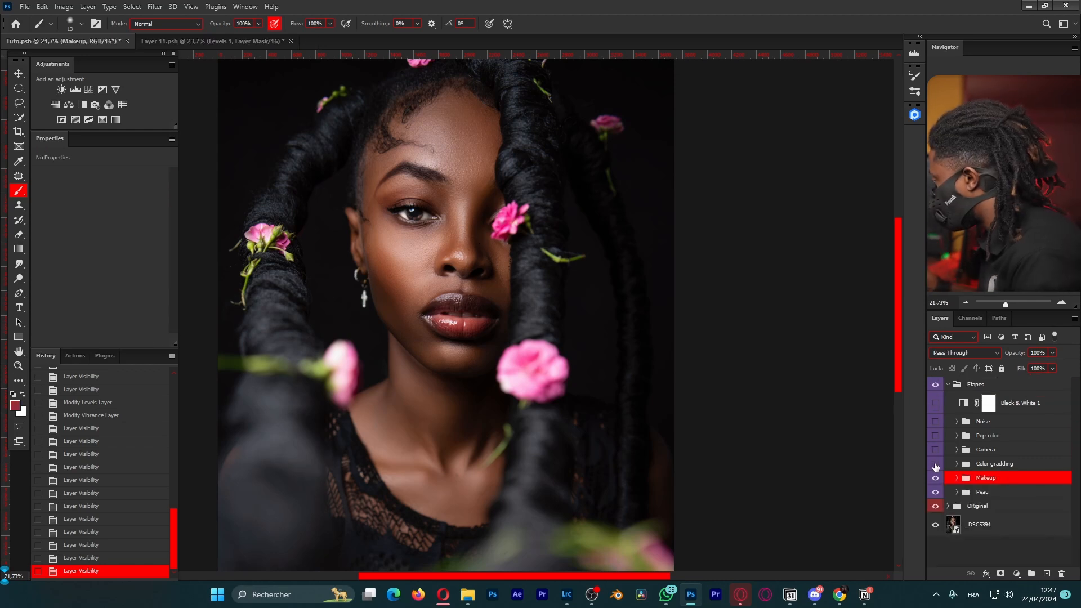
left_click(935, 466)
scroll(523, 380, "down", 3)
scroll(516, 382, "up", 3)
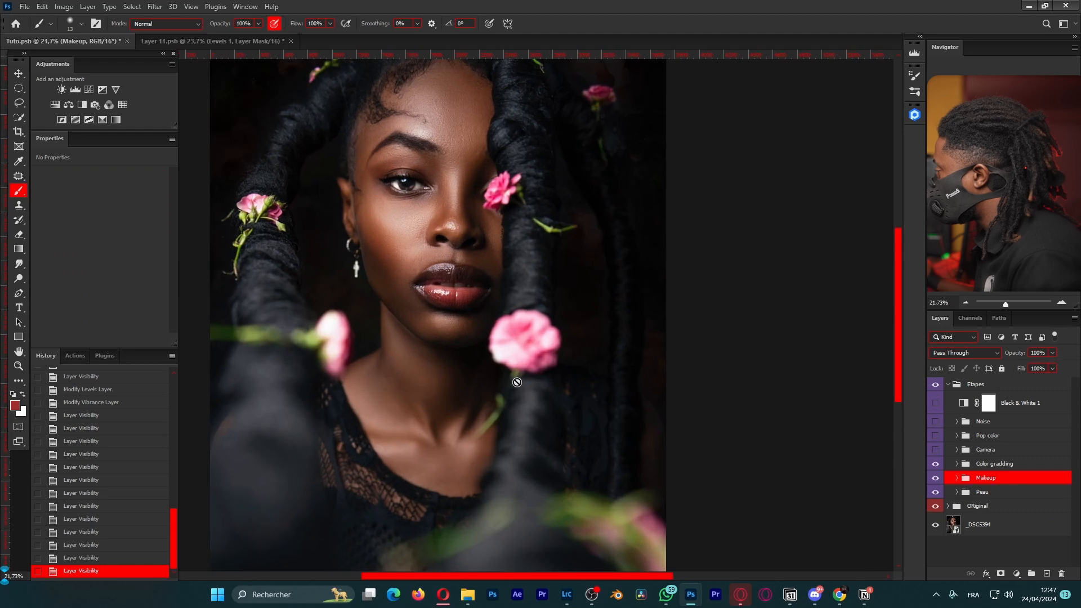
Expand the Color gradding group and compare the portrait with its BG group hidden and shown.
left_click(957, 465)
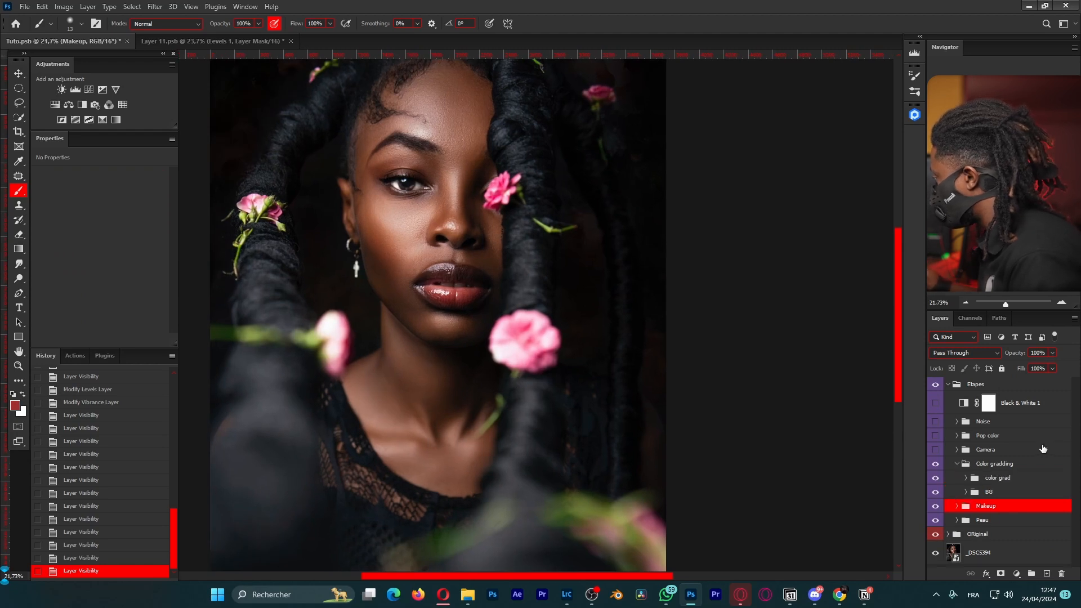
left_click(990, 492)
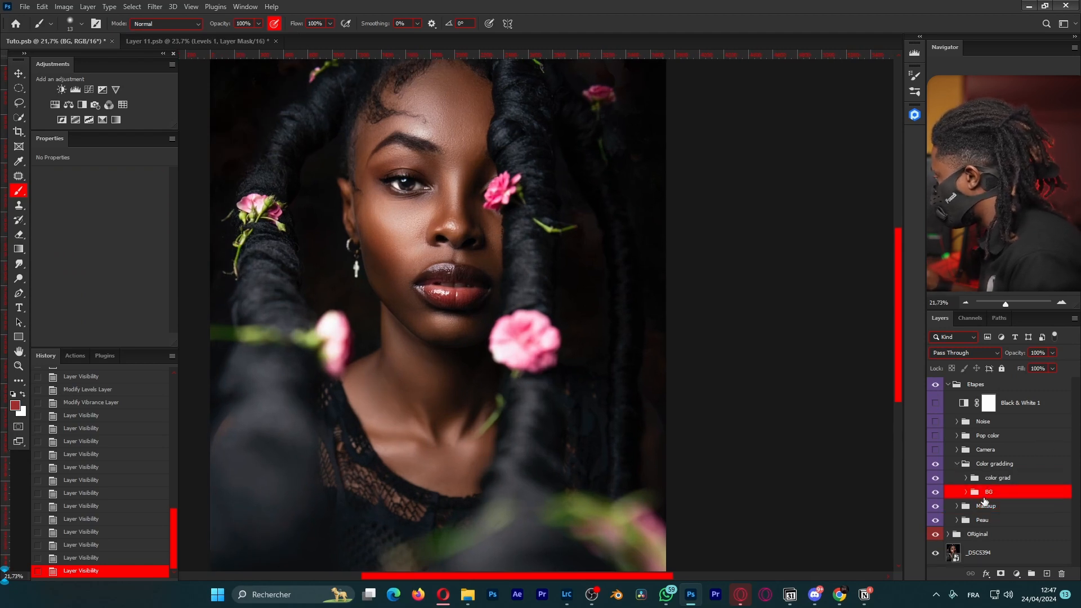
left_click(935, 493)
left_click(934, 493)
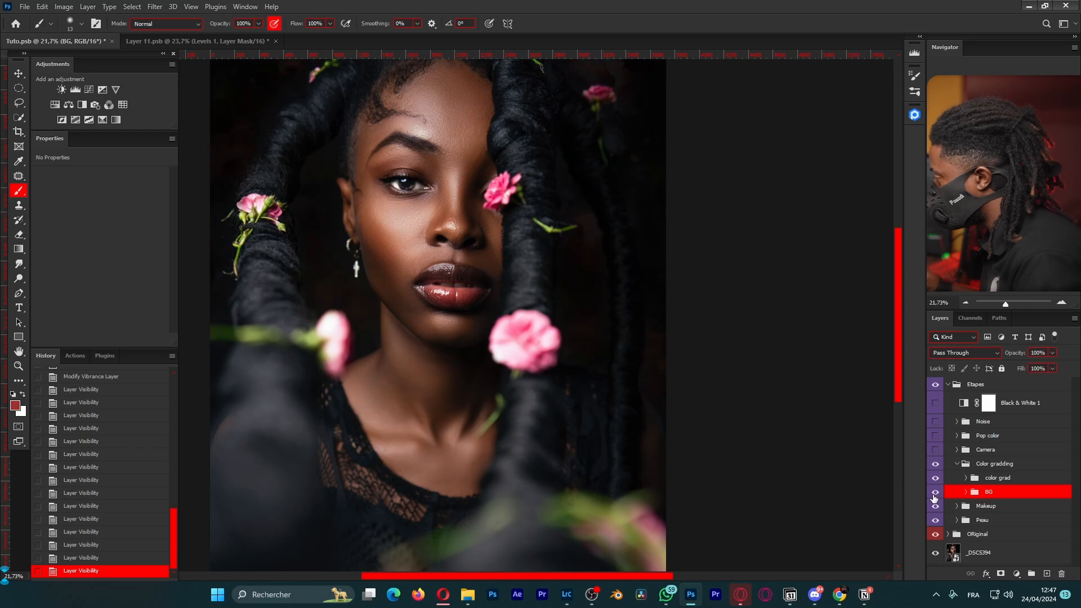
Isolate the CA-002 texture in the BG group, examine it with its mask disabled, and enable the mask again.
left_click(965, 492)
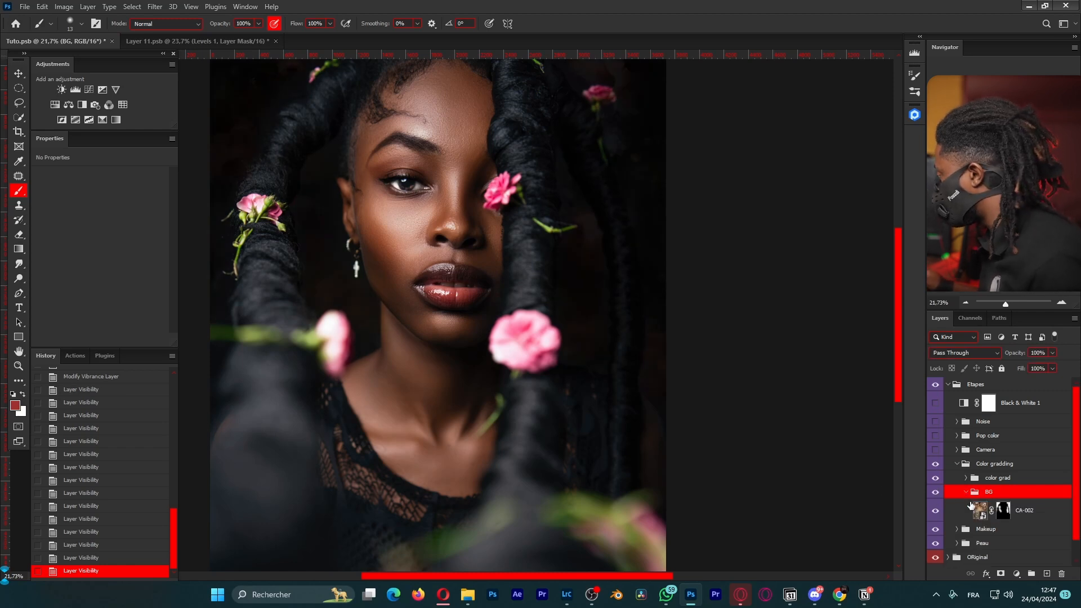
left_click(935, 510, "alt")
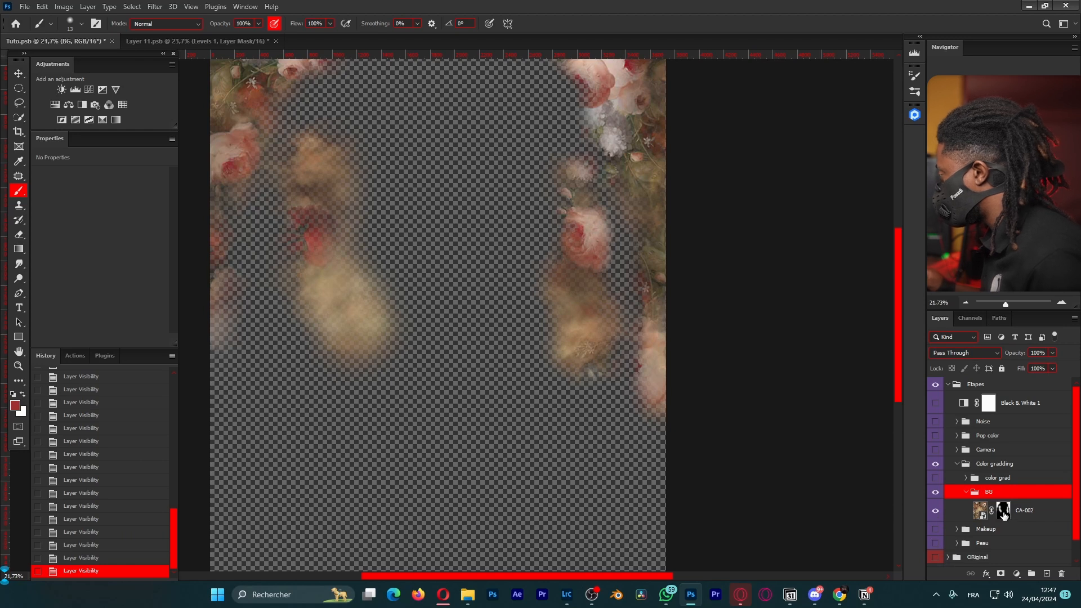
left_click(1003, 512, "shift")
scroll(521, 328, "down", 5)
scroll(520, 328, "up", 4)
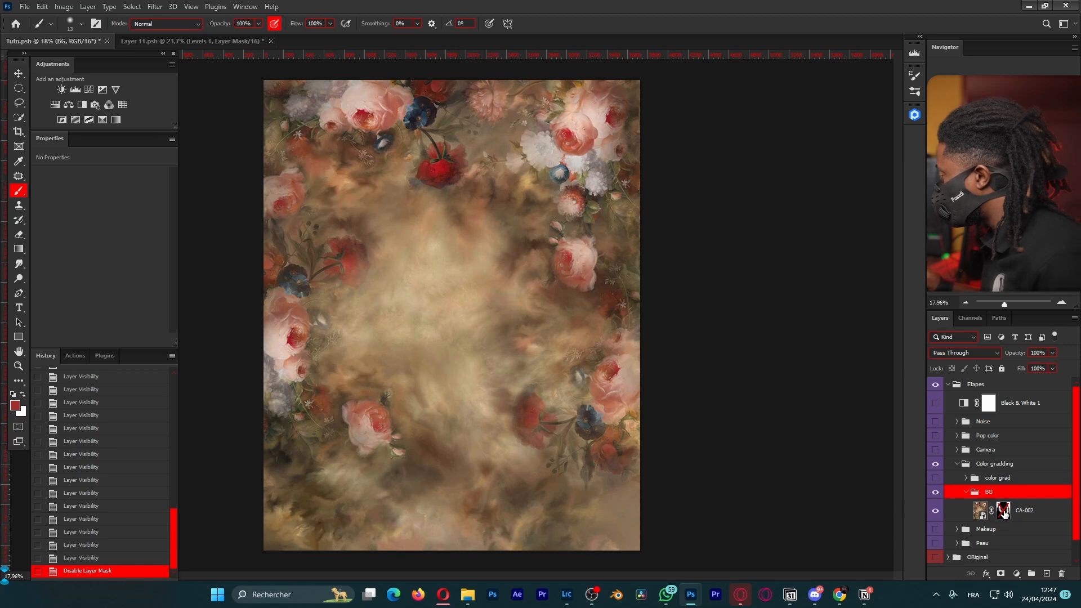
left_click(1003, 511, "shift")
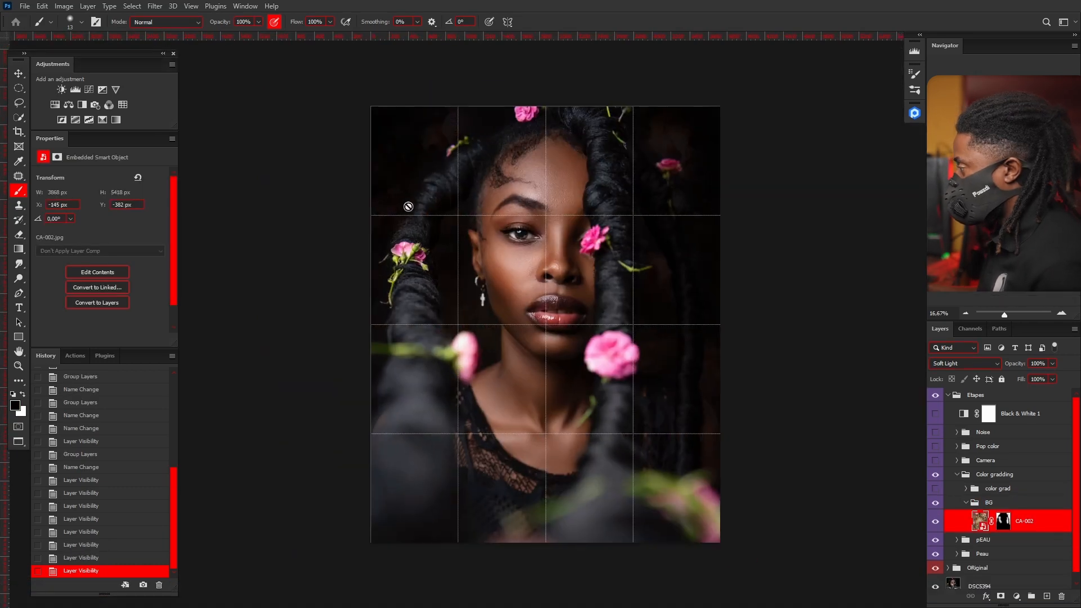
scroll(457, 185, "up", 6)
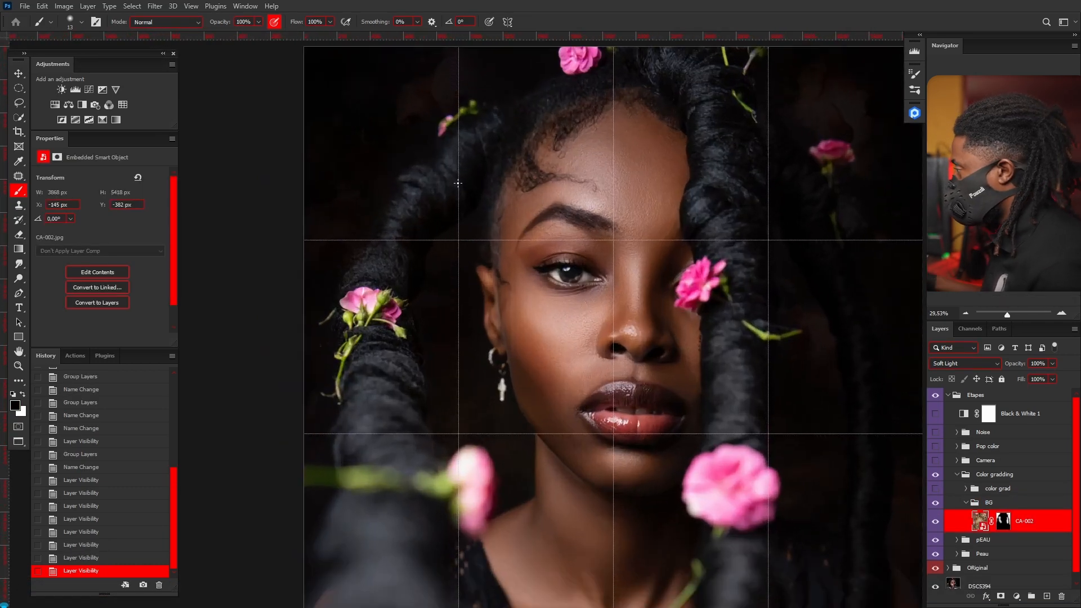
Try painting the texture back over the braid beside the ear on the CA-002 mask with a 399 px, 5% hardness brush, and undo the last stroke.
left_click(1003, 521)
right_click(439, 161, "alt")
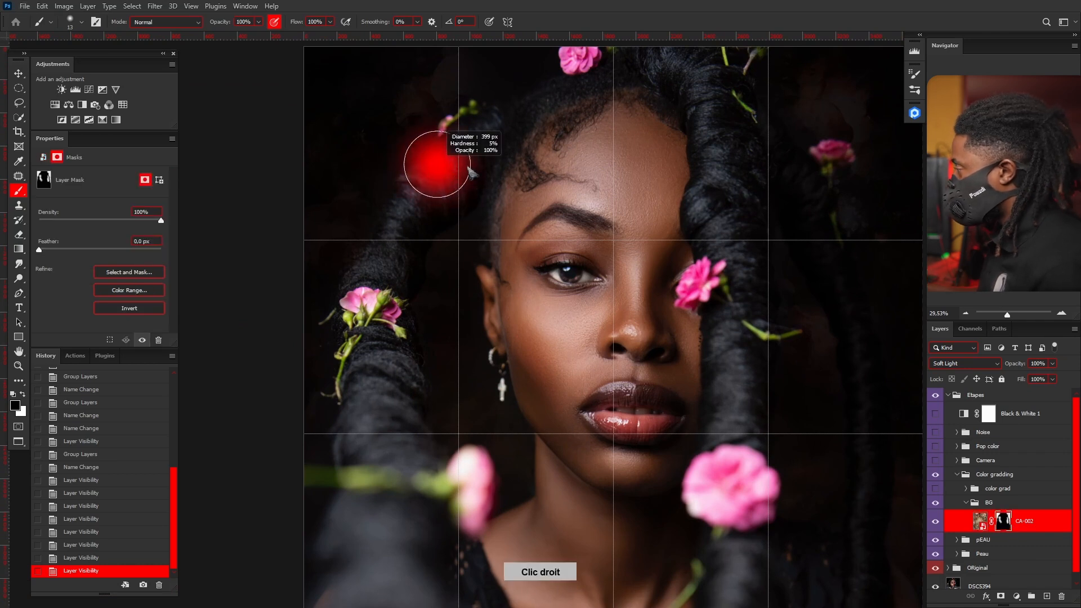
mouse_move(464, 207)
left_mouse_down()
mouse_move(431, 164)
mouse_move(441, 176)
mouse_move(408, 208)
mouse_move(423, 189)
left_mouse_up()
key("x")
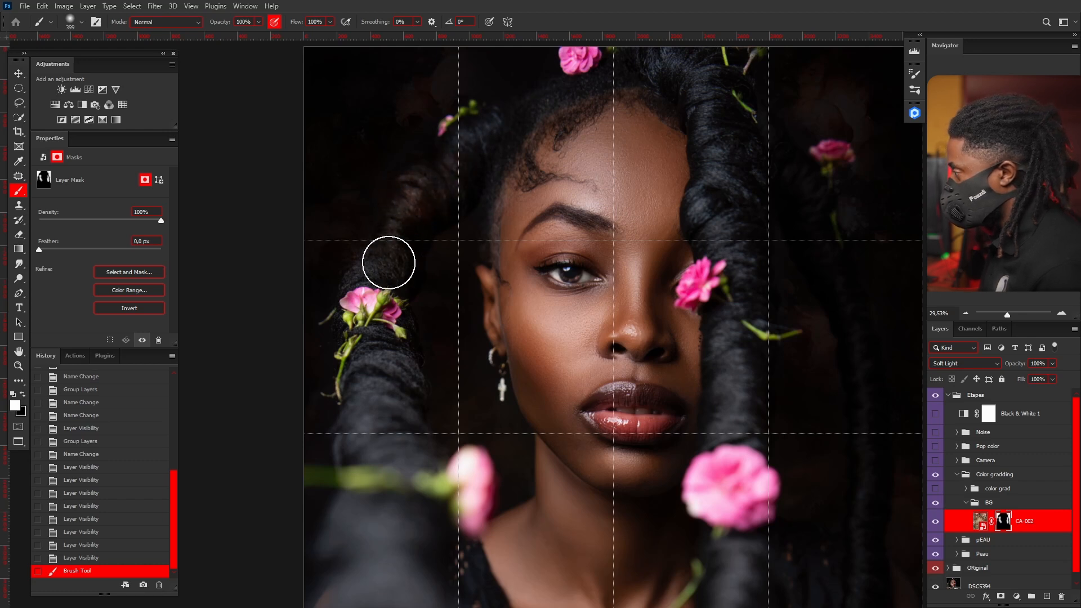
left_click_drag(368, 308, 380, 361)
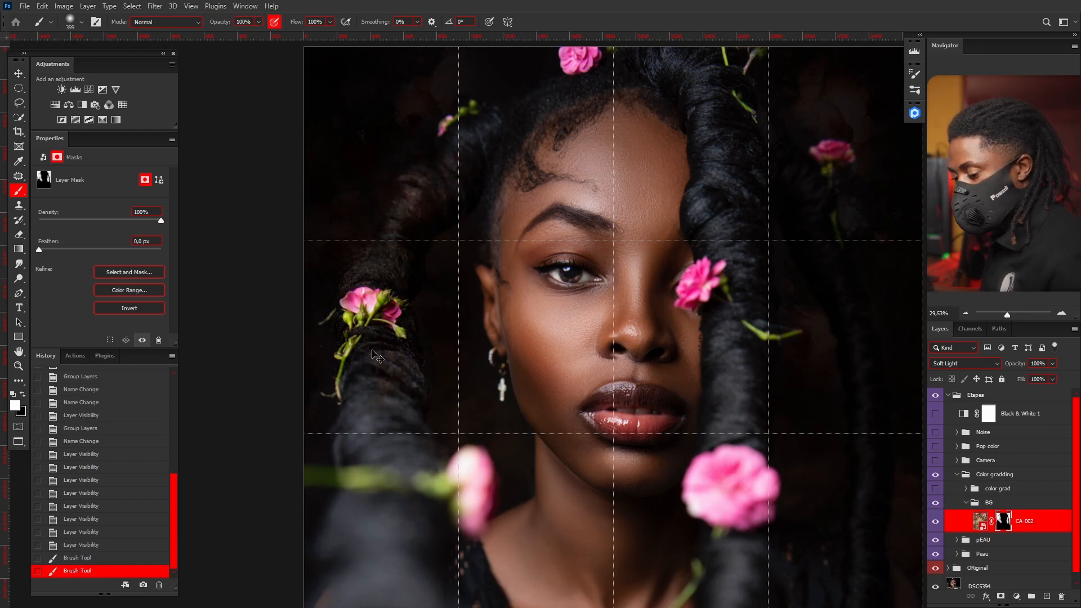
key("ctrl+z")
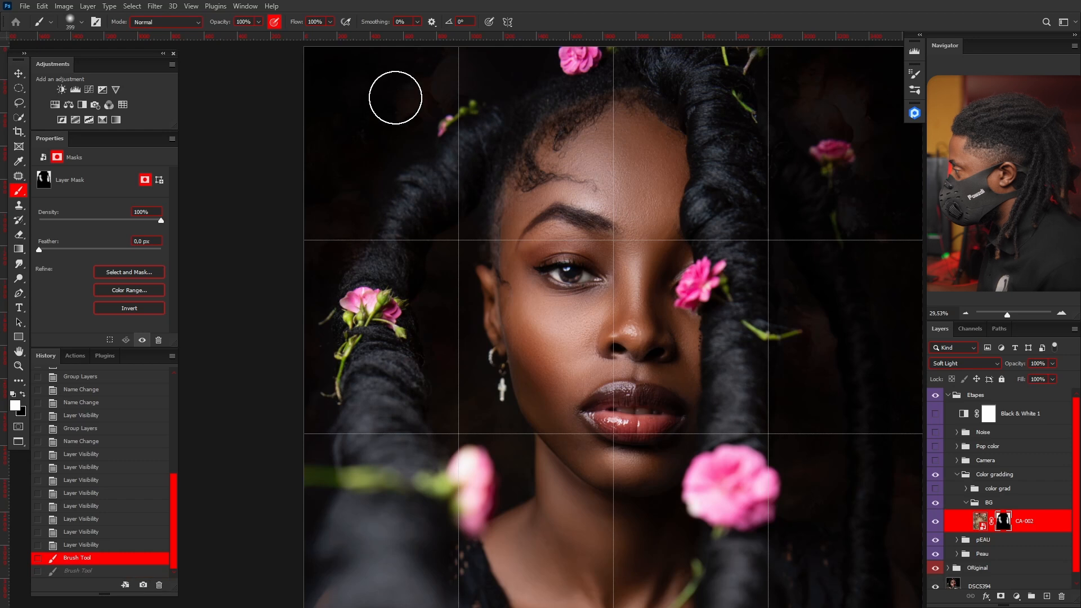
Hide the guides over the portrait to view the whole image without them.
key("ctrl+h")
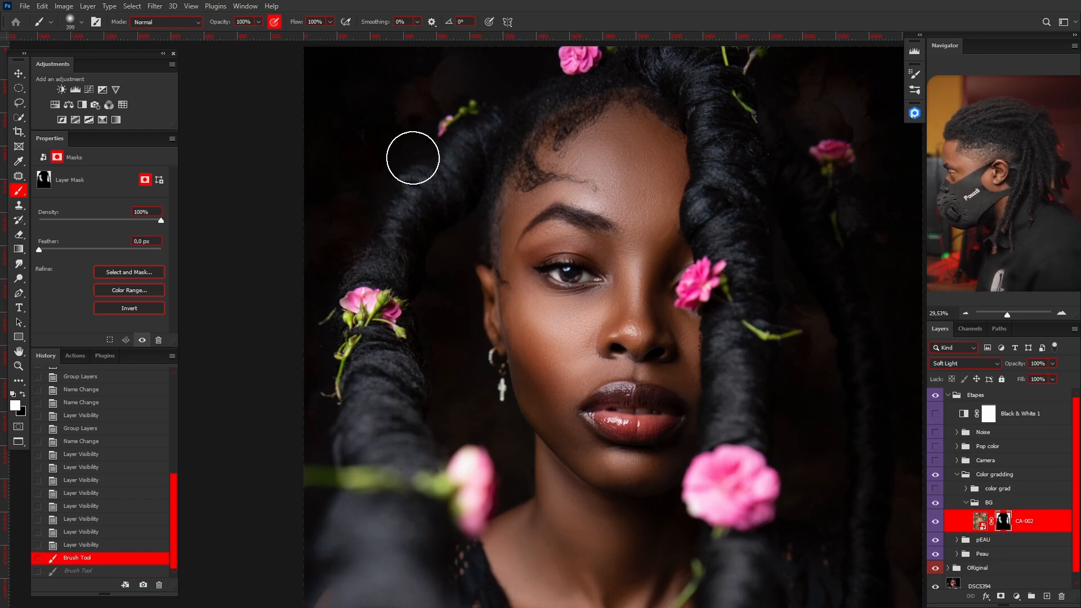
scroll(388, 241, "down", 4)
scroll(593, 157, "up", 3)
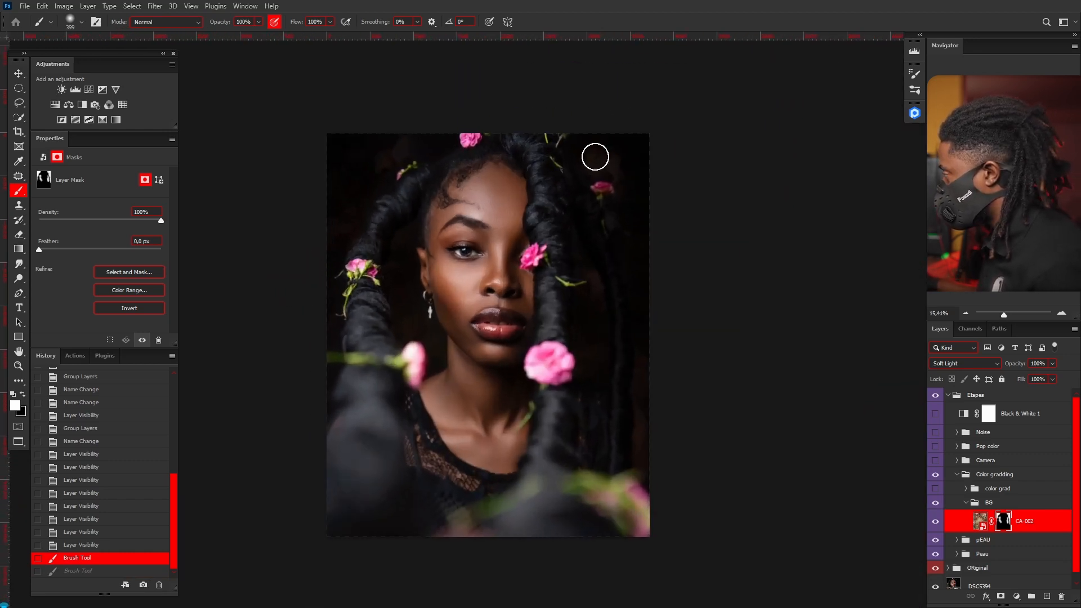
scroll(598, 361, "up", 1)
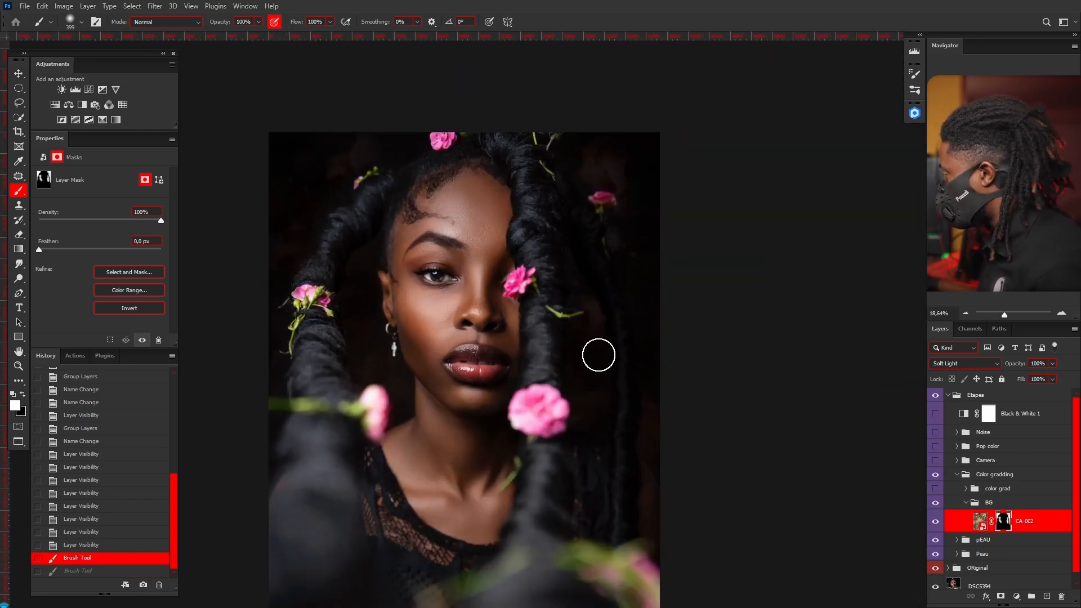
Compare the dark background around the hair with the CA-002 texture layer hidden and shown.
left_click(935, 522)
left_click(935, 522)
left_click(935, 522)
scroll(540, 280, "up", 3)
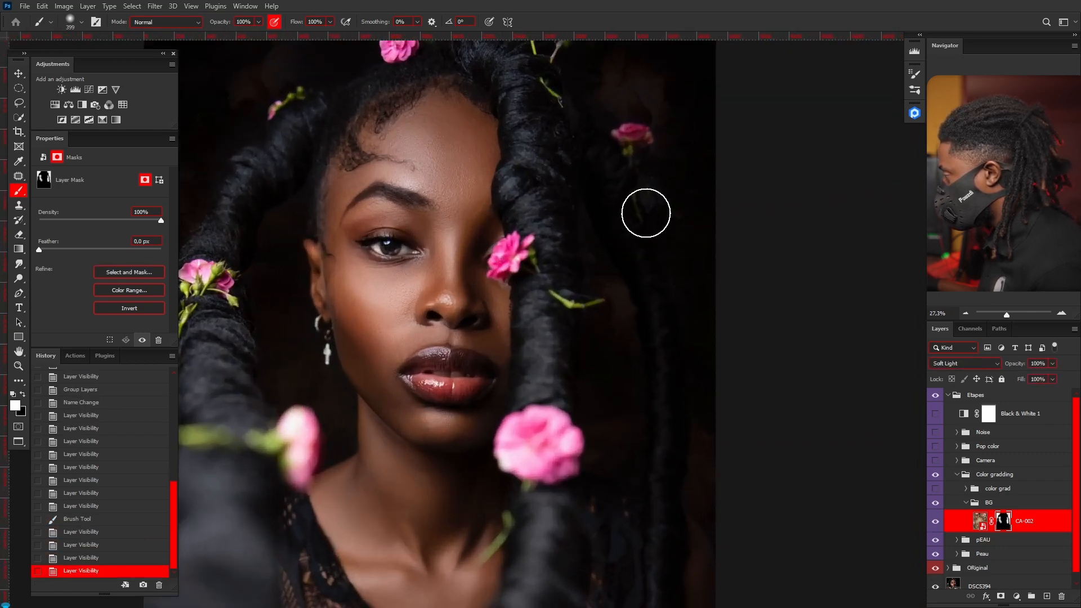
scroll(632, 197, "down", 2)
scroll(626, 203, "up", 1)
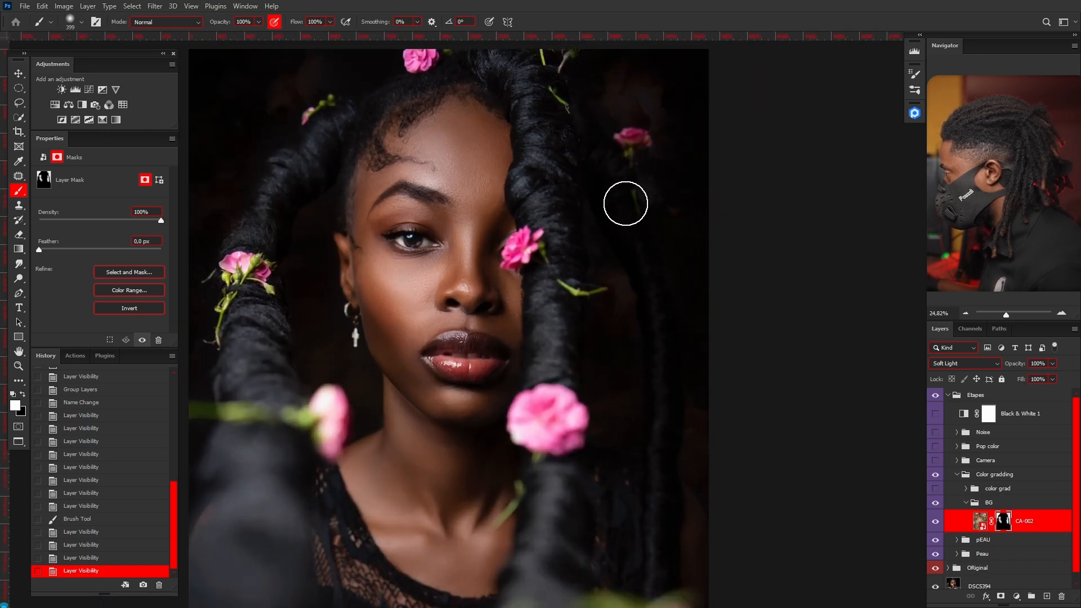
scroll(625, 203, "up", 1)
scroll(557, 183, "up", 1)
scroll(610, 169, "down", 2)
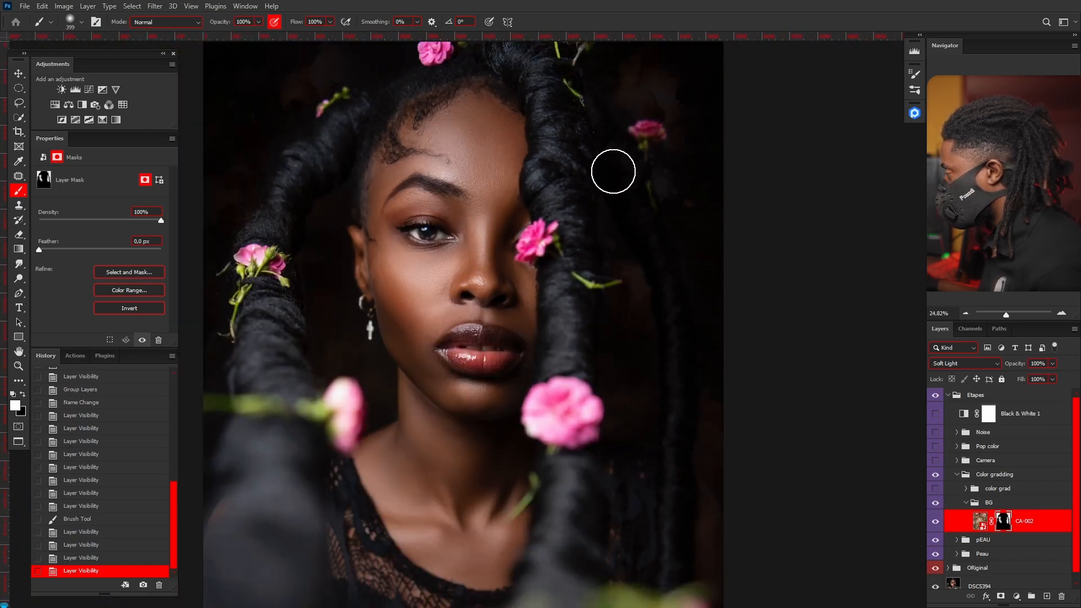
scroll(612, 172, "down", 1)
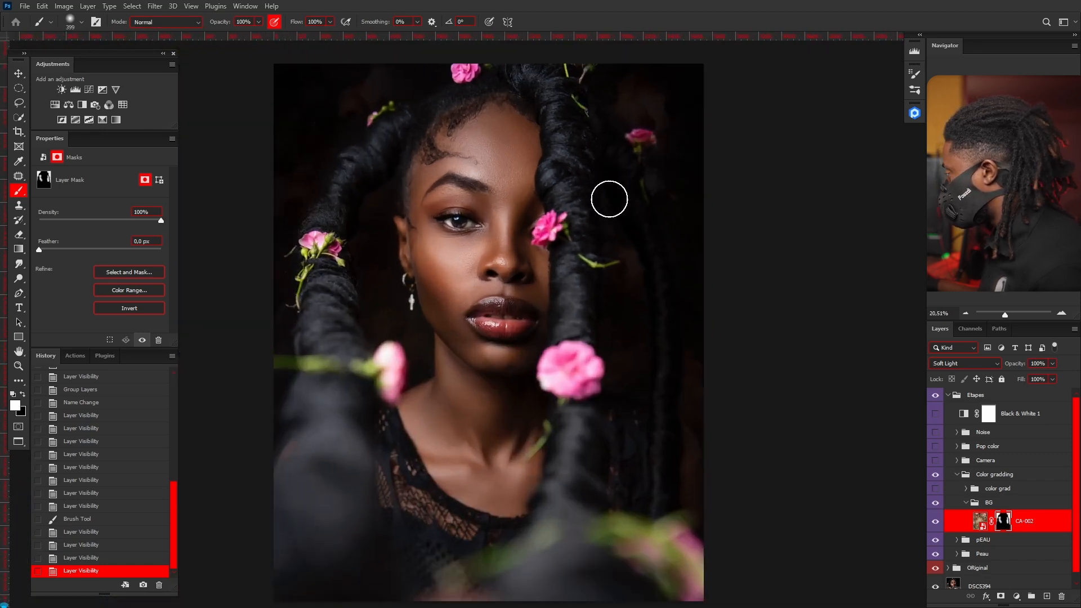
Make the color grad group inside Color gradding visible.
left_click(935, 490)
scroll(558, 188, "down", 4)
scroll(550, 184, "up", 3)
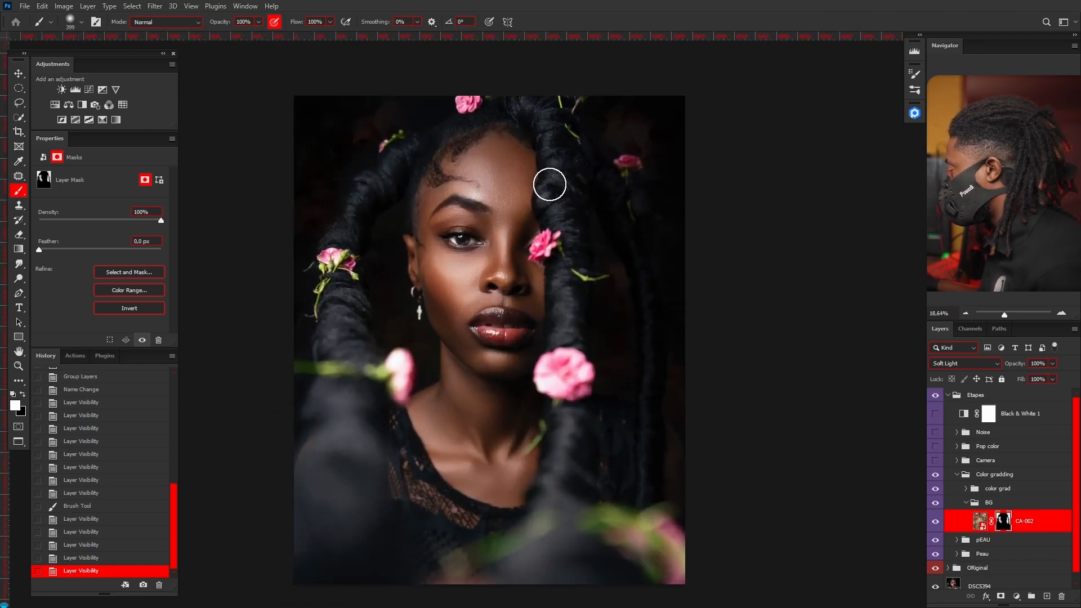
scroll(549, 184, "down", 3)
scroll(548, 184, "up", 2)
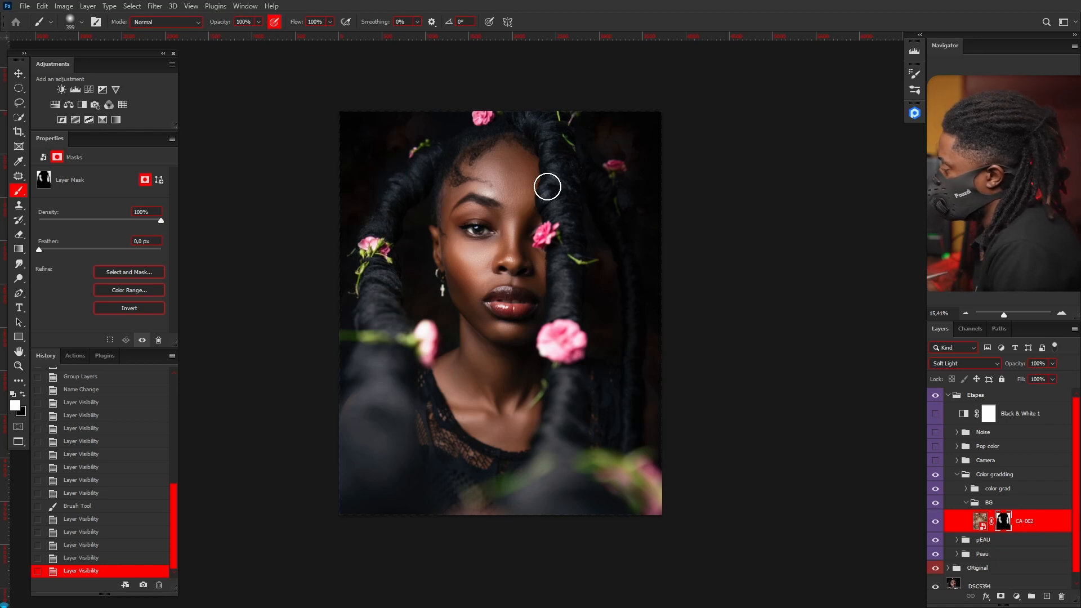
Expand the color grad group and display the Blacks settings of the Noir Selective Color layer.
left_click(996, 489)
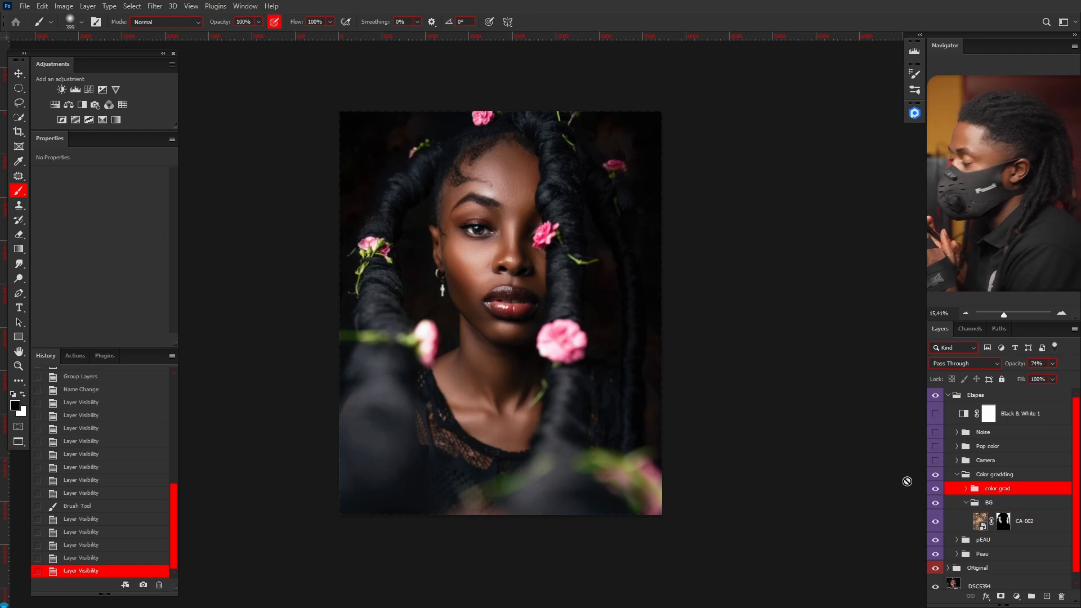
left_click(965, 488)
left_click(1036, 482)
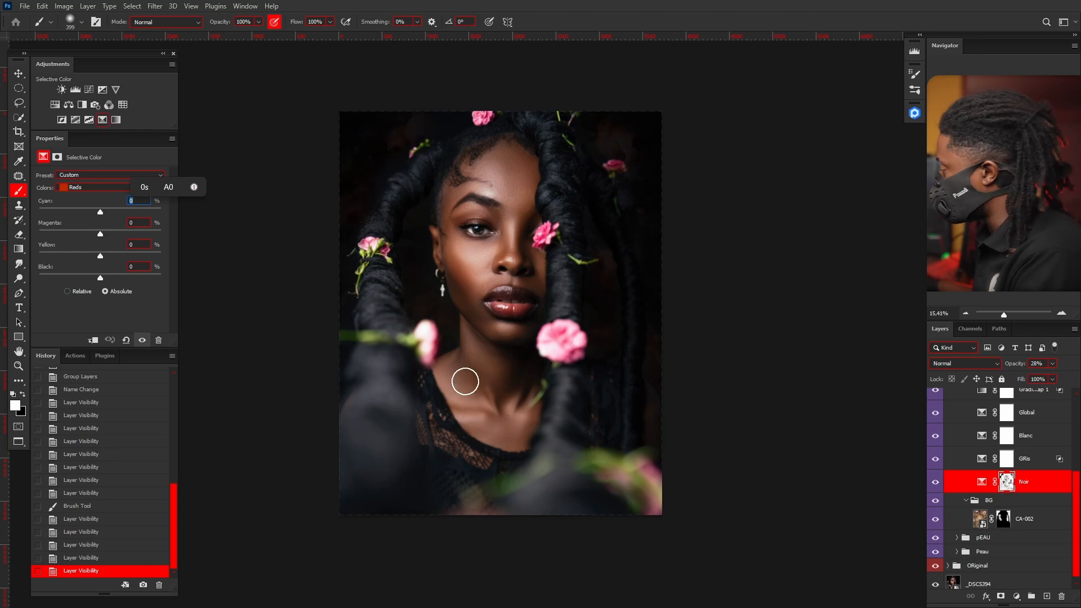
key("x")
left_click(149, 188)
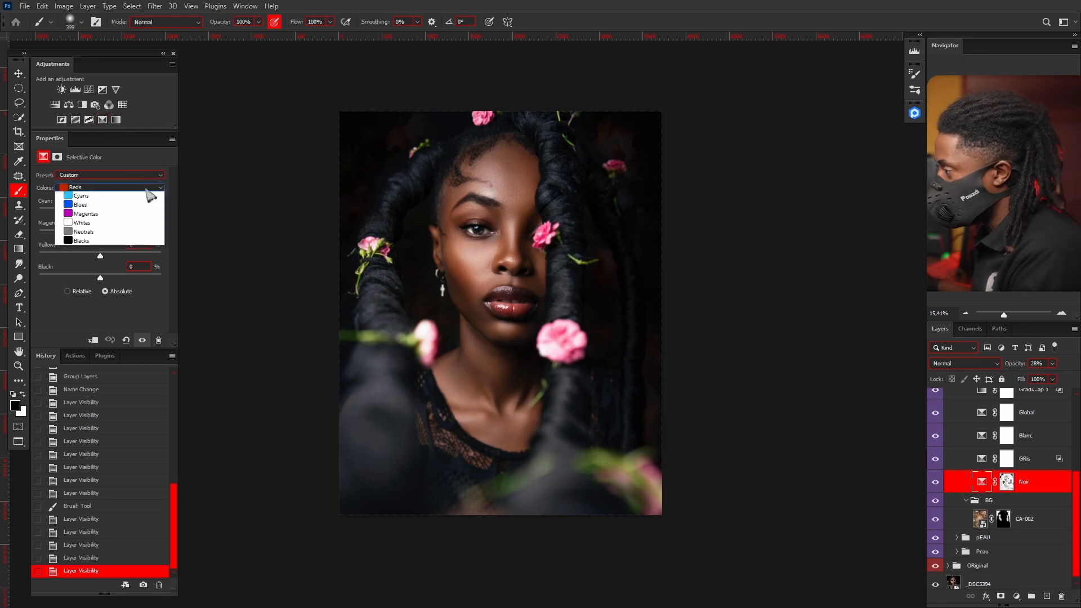
left_click(98, 276)
Set the Noir layer's Blacks to Yellow -4% and Cyan +3%.
left_click(99, 278)
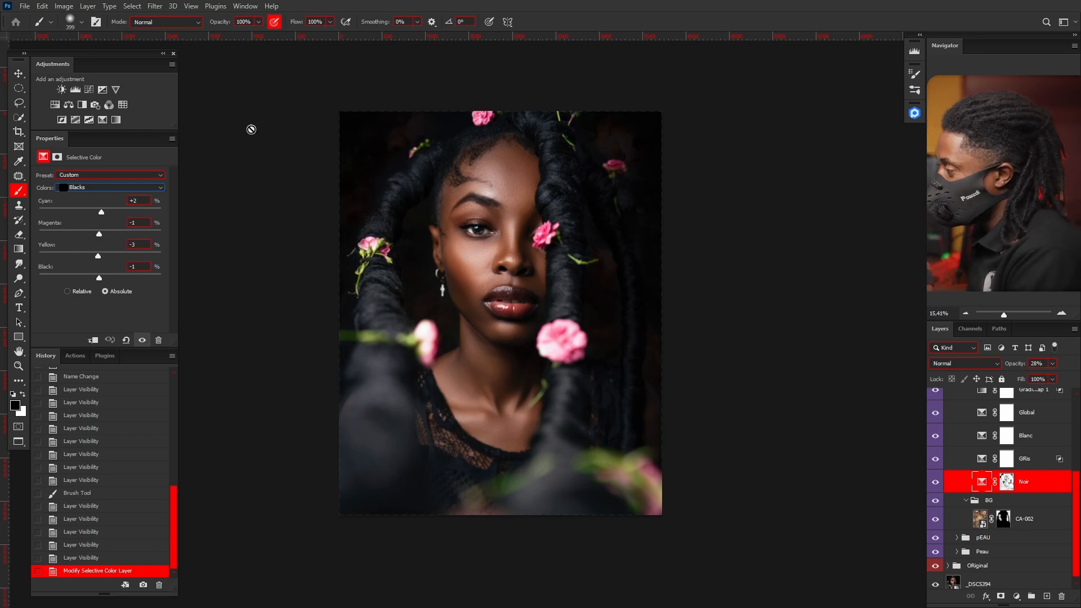
left_click_drag(99, 257, 96, 240)
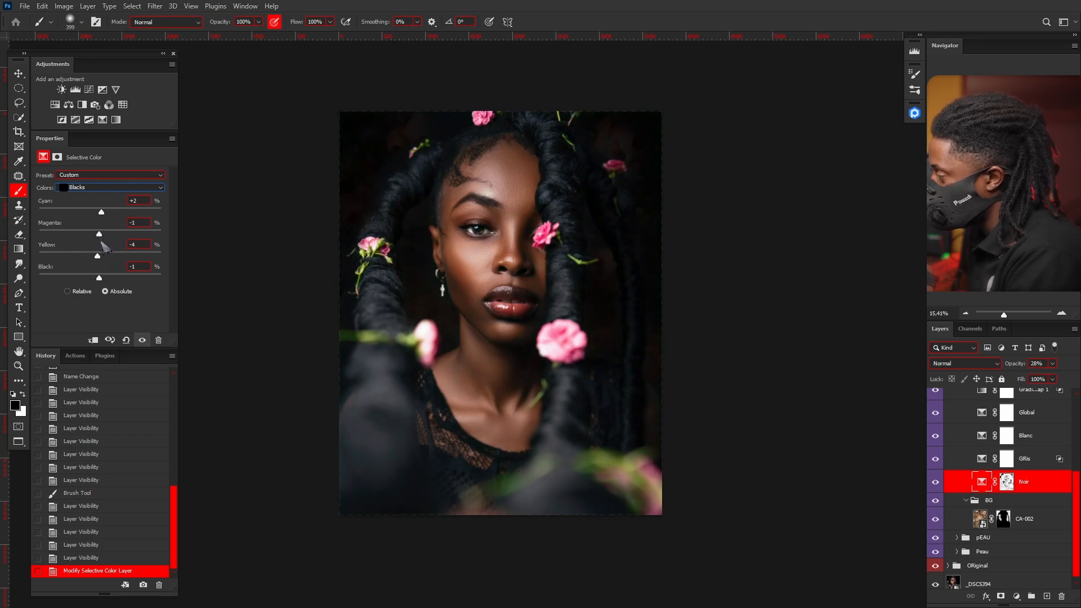
left_click_drag(101, 212, 114, 239)
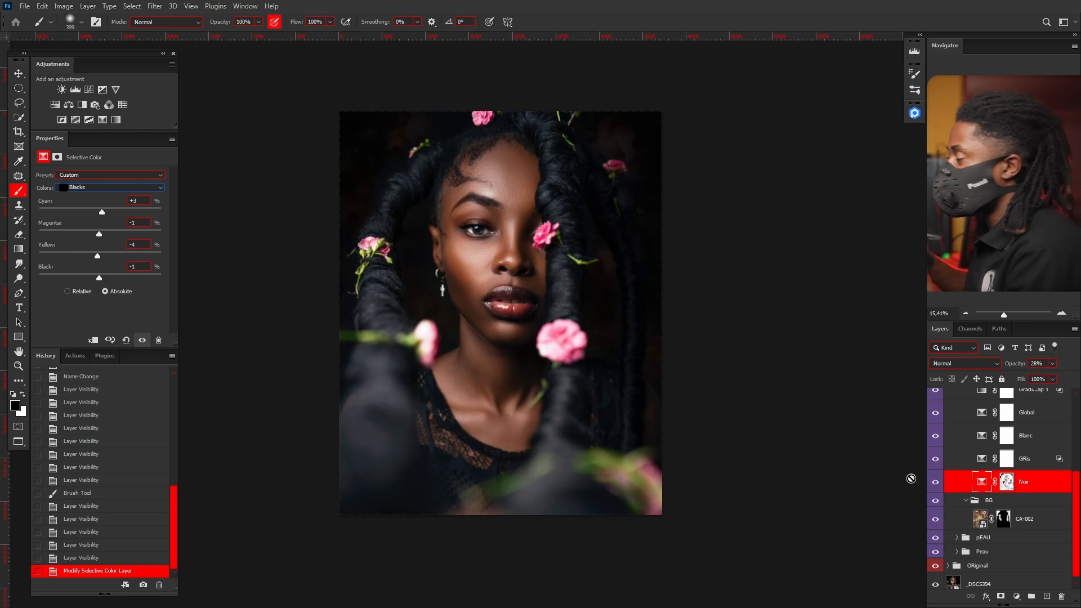
left_click(982, 482)
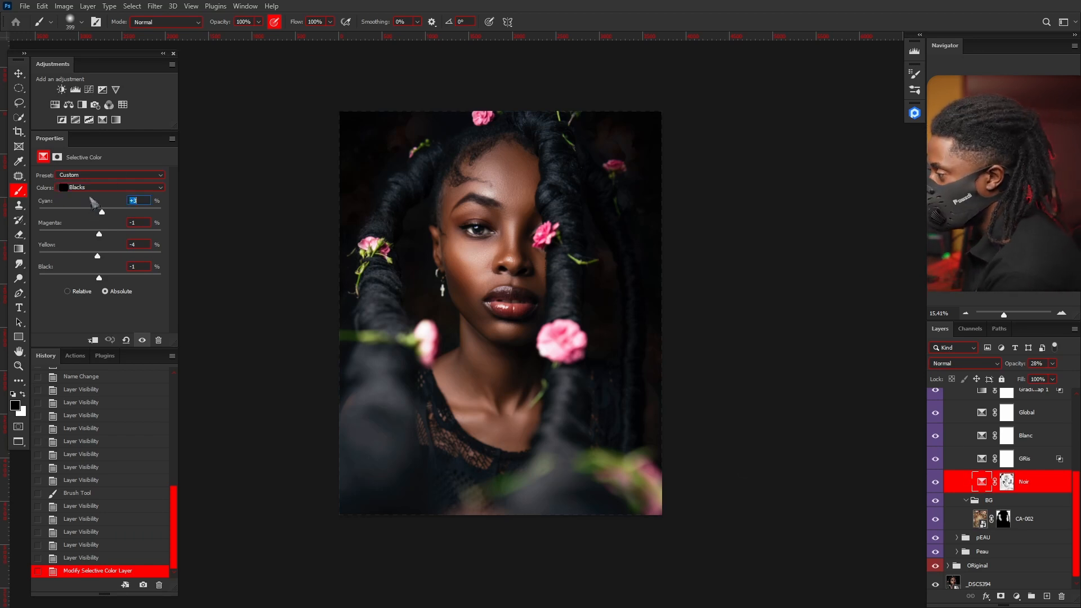
Display the Neutrals settings of the GRis Selective Color layer and compare the portrait with that layer hidden and shown.
left_click(982, 461)
left_click(92, 187)
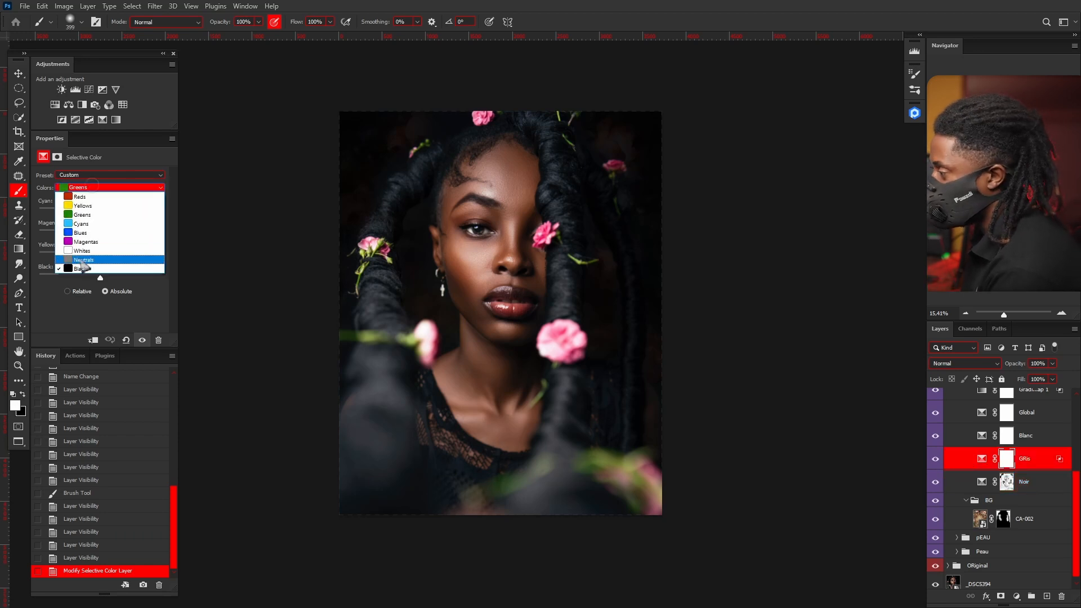
left_click(83, 260)
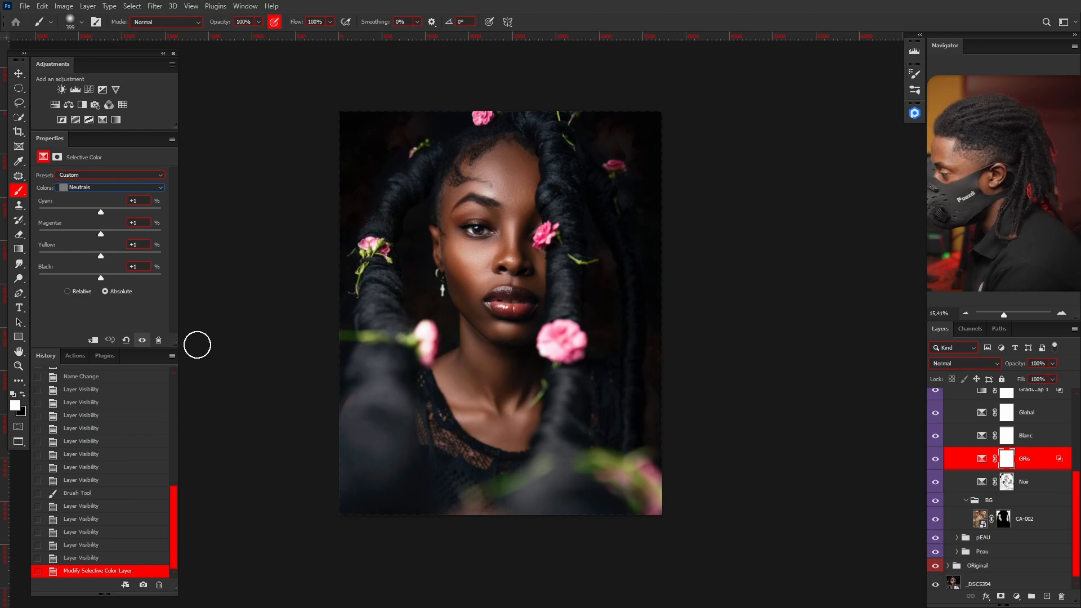
left_click(142, 341)
left_click(142, 340)
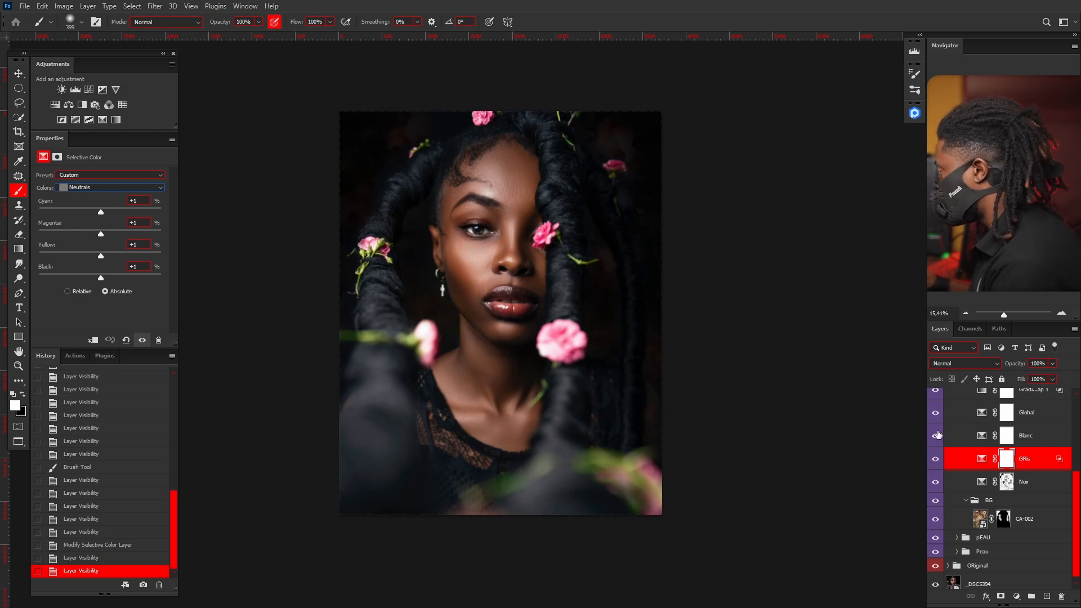
Select the Blanc Selective Color layer and compare the portrait with it hidden and shown.
left_click(1029, 442)
left_click(935, 437)
left_click(936, 437)
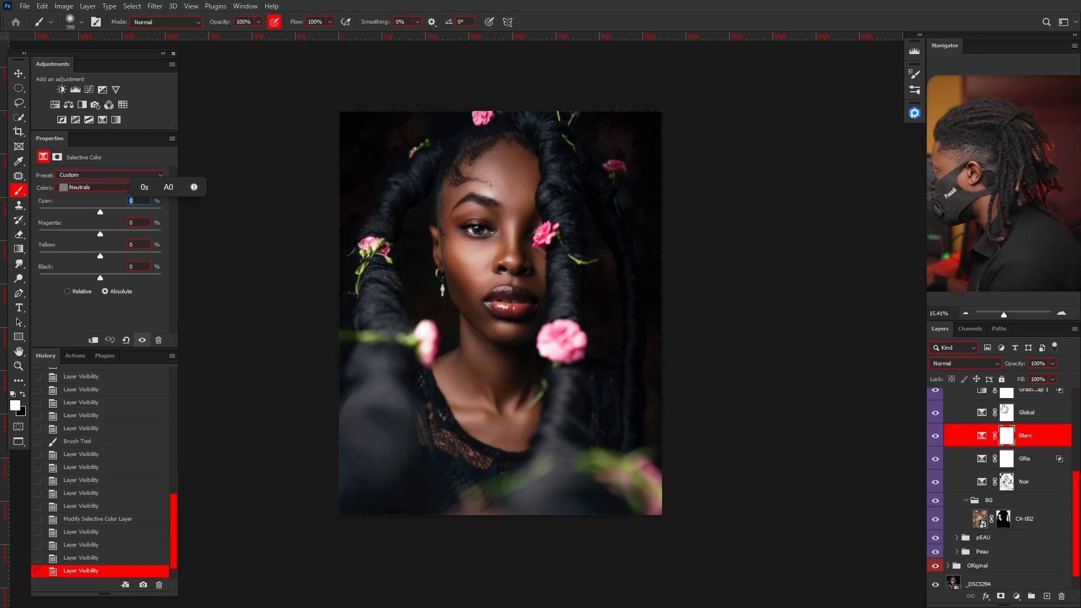
Examine the Reds, Greens and Magentas settings of the Global Selective Color layer in the color grad group.
scroll(1075, 481, "up", 2)
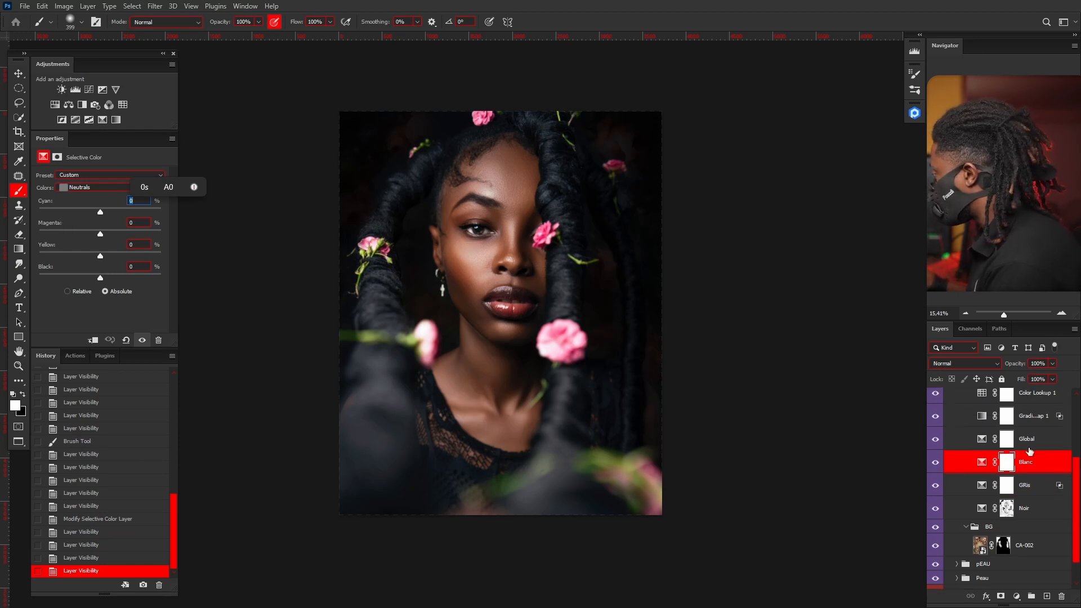
left_click(994, 444)
left_click(982, 440)
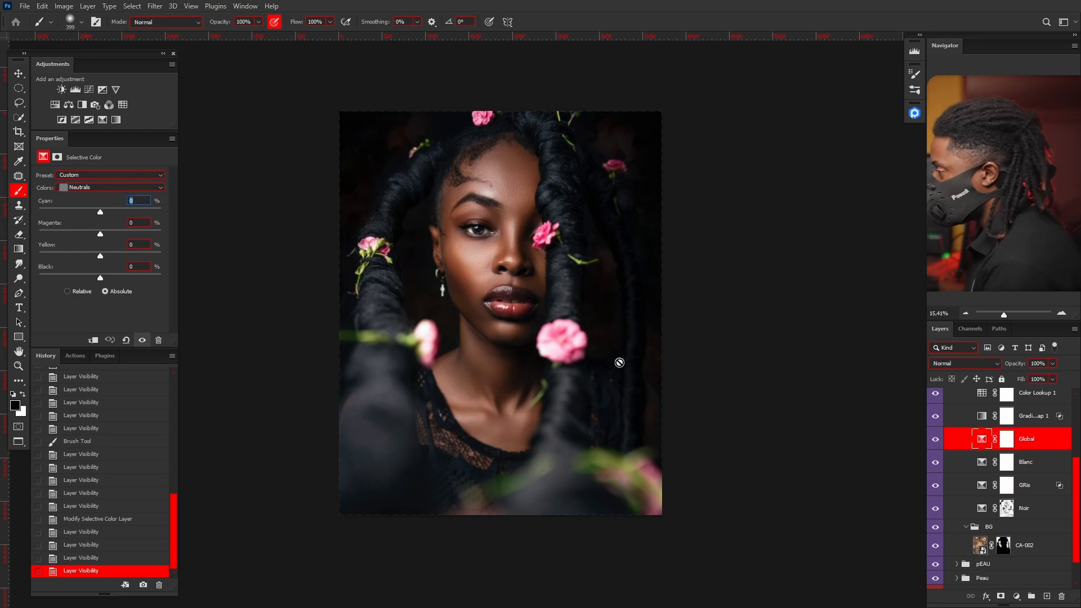
left_click(141, 189)
left_click(79, 197)
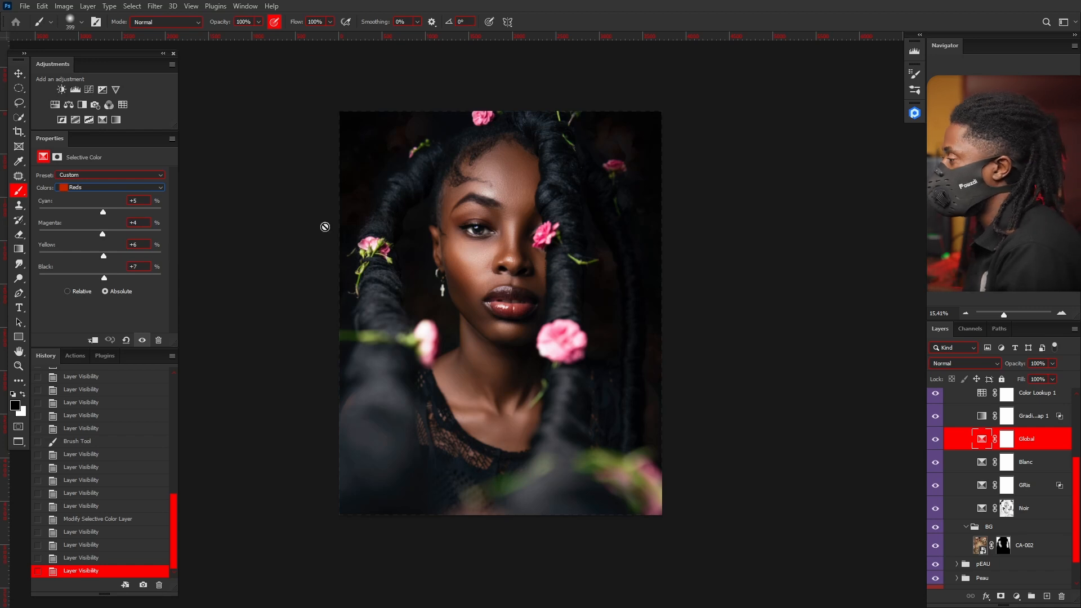
left_click(982, 443)
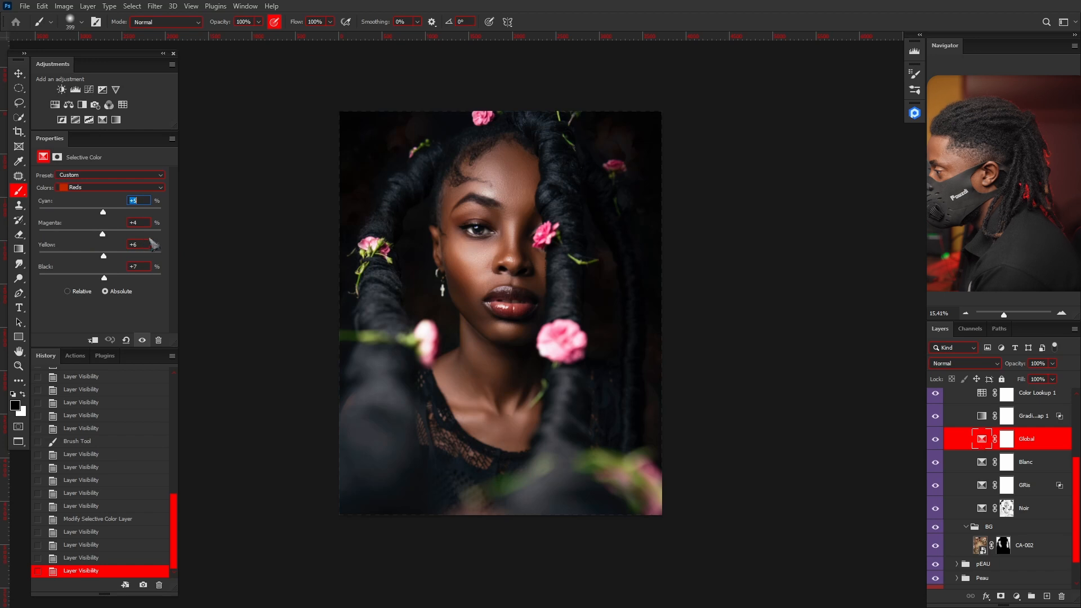
left_click(151, 189)
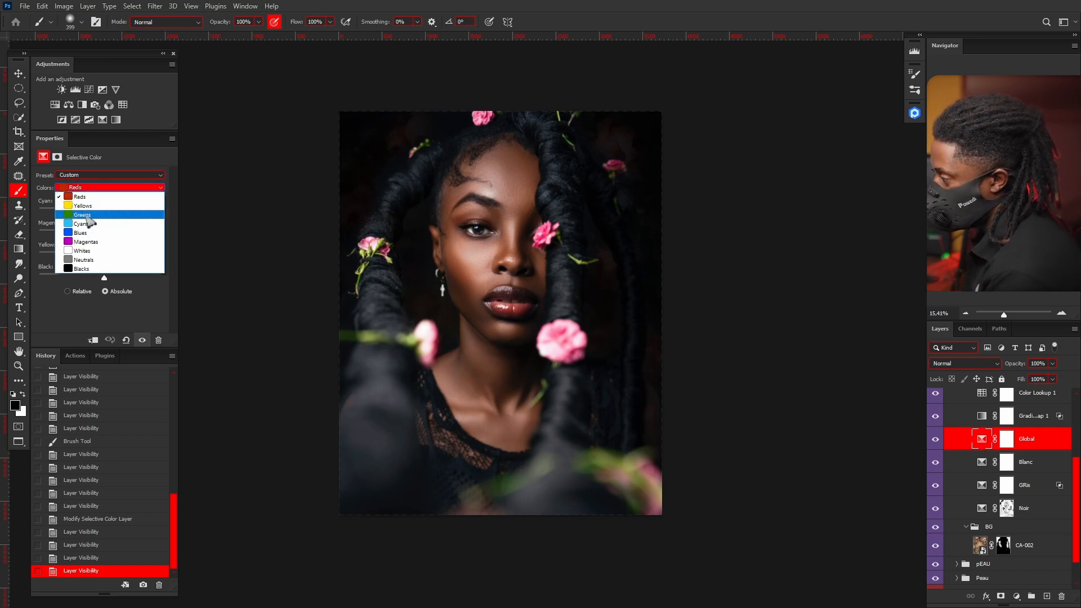
left_click(85, 214)
left_click(159, 191)
left_click(84, 244)
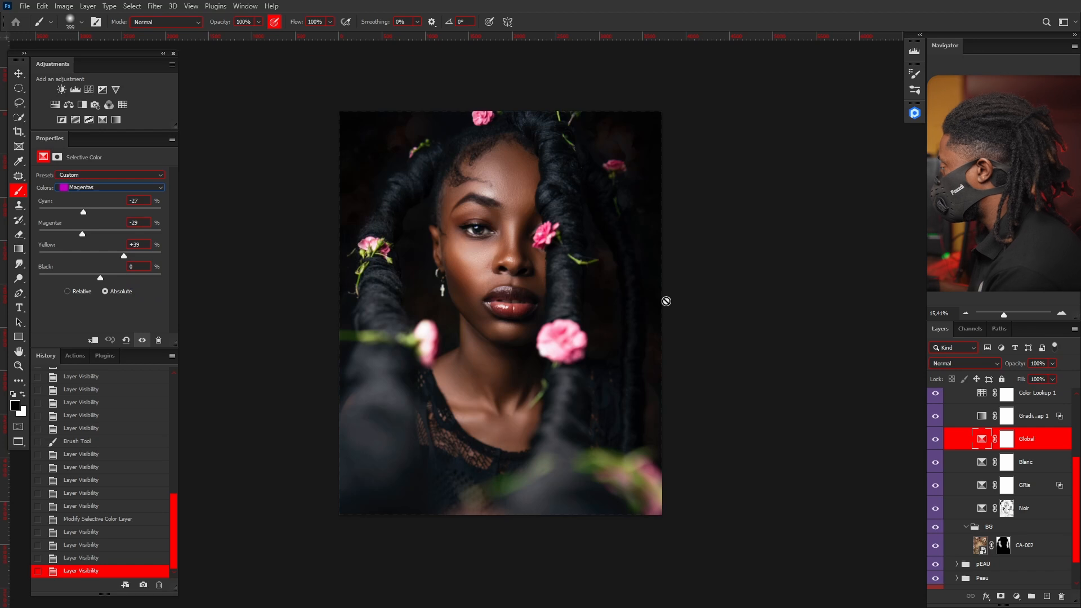
Examine the color stops of the Gradient Map layer's gradient and compare the portrait with the layer hidden and shown.
scroll(1047, 461, "up", 1)
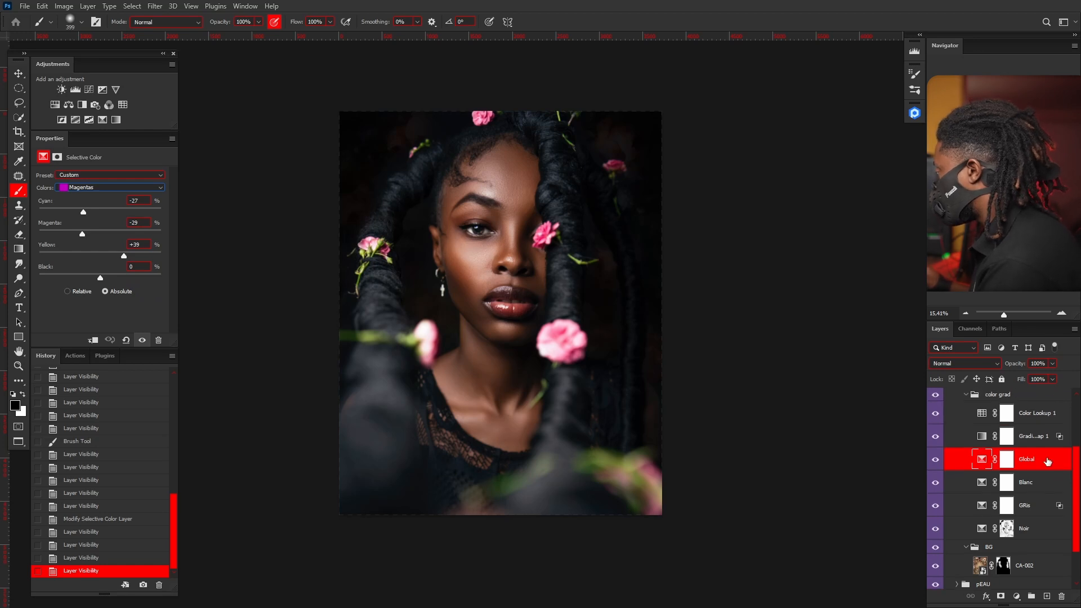
left_click(985, 437)
left_click(74, 181)
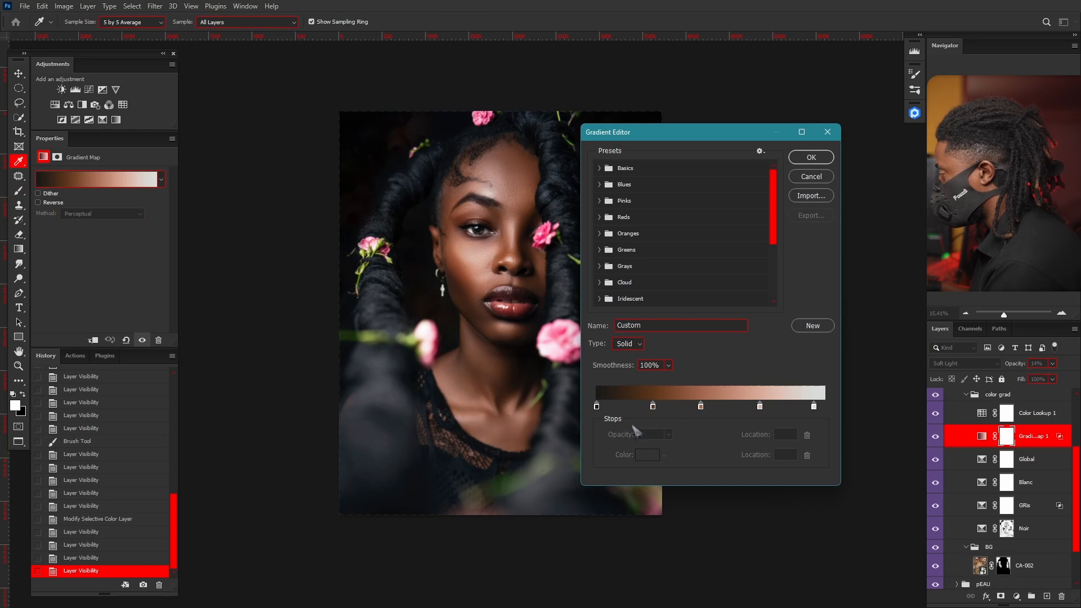
left_click(811, 158)
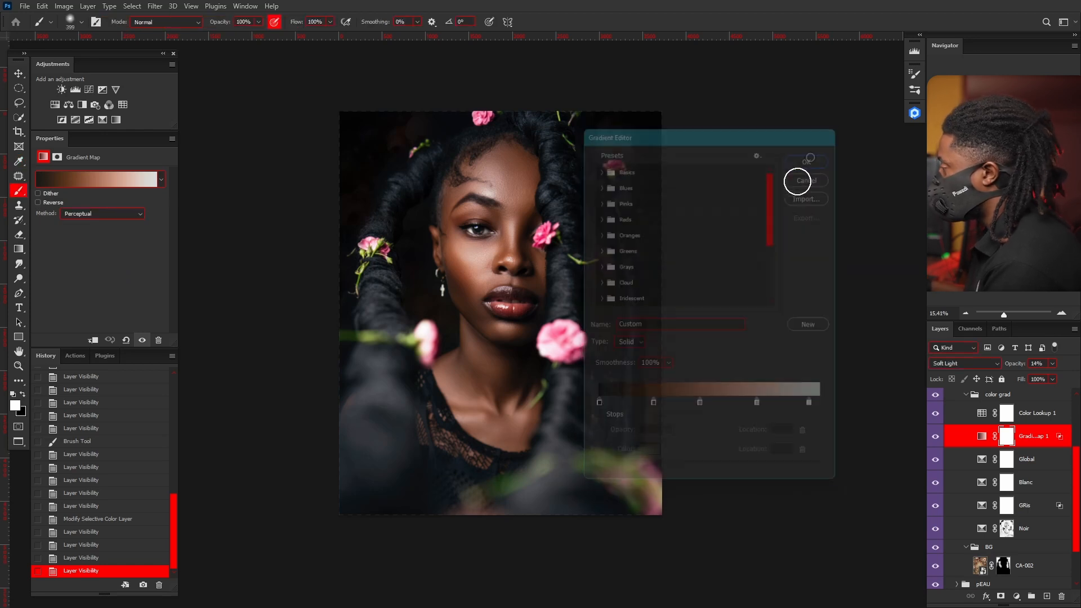
left_click(935, 437)
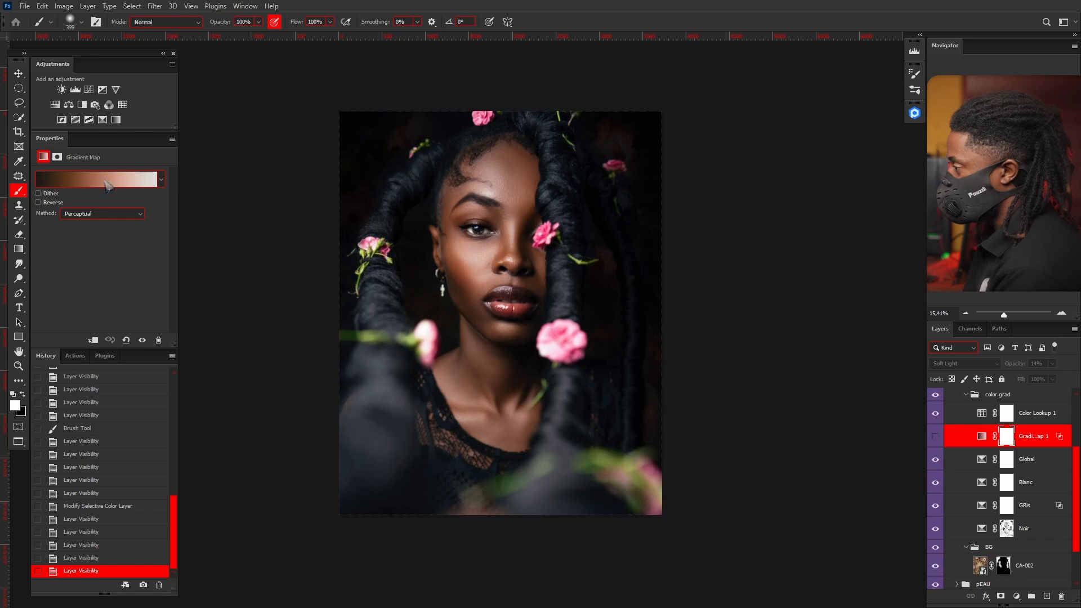
left_click(936, 438)
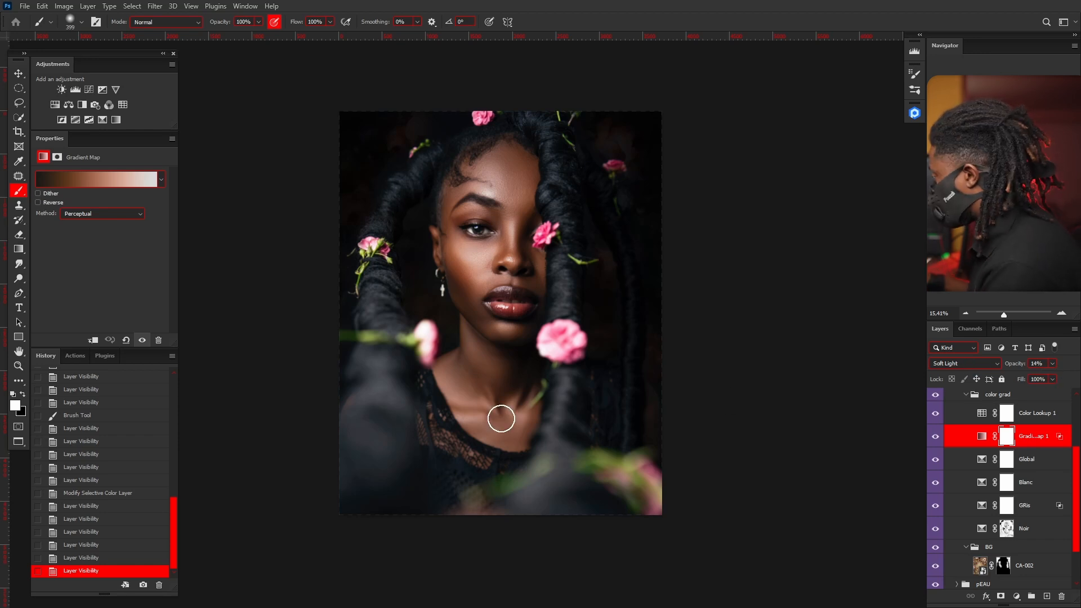
Pick Bleach Bypass.look as the Color Lookup 1 layer's 3DLUT file and compare the portrait with the layer hidden and shown.
left_click(979, 415)
key("x")
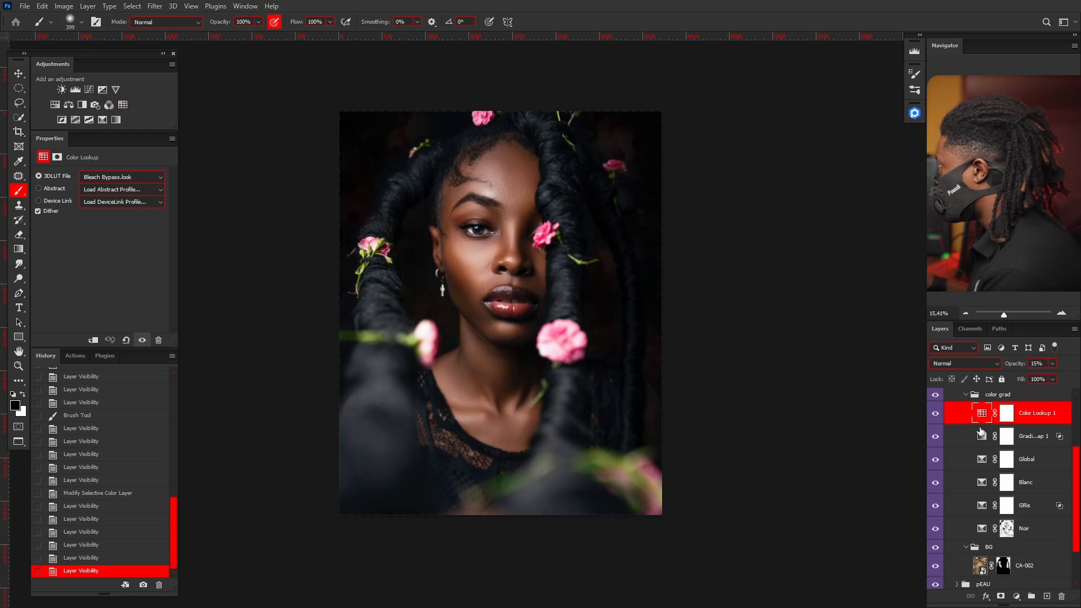
left_click(141, 176)
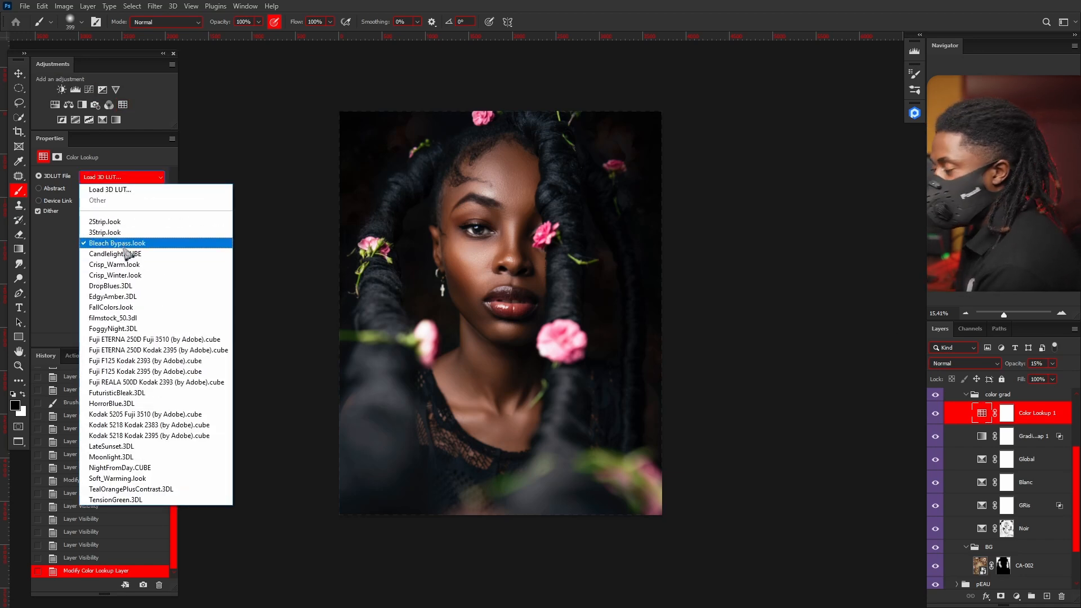
left_click(128, 245)
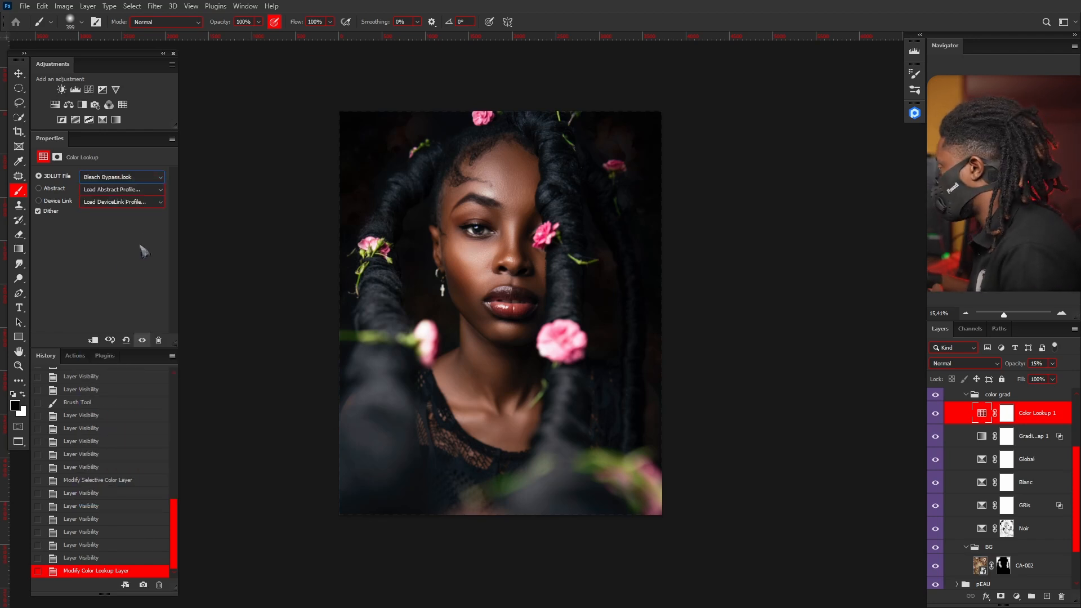
left_click(934, 415)
left_click(934, 415)
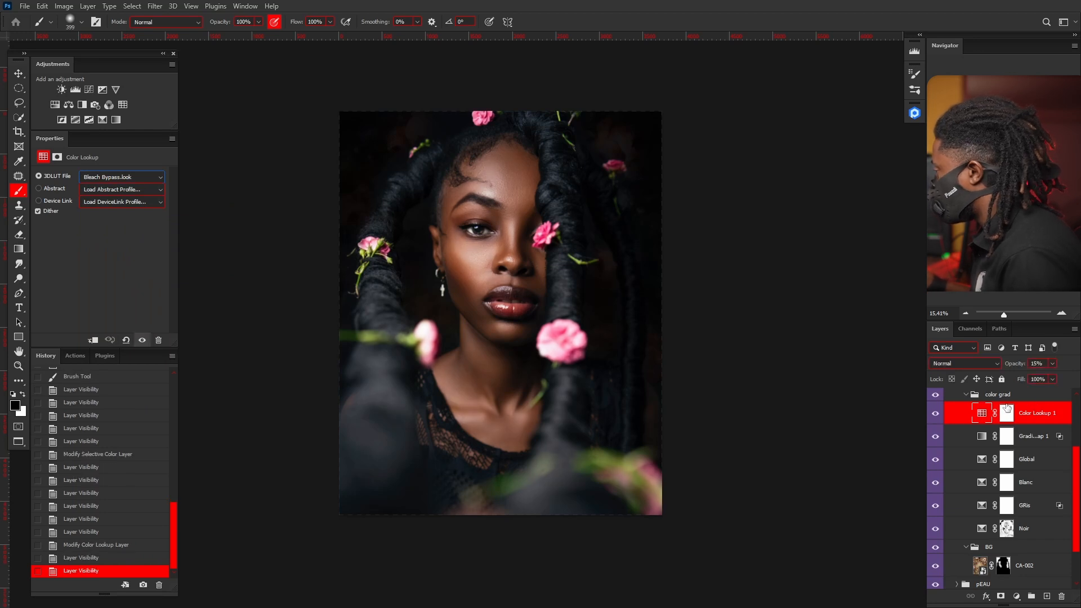
Try the Color Lookup 1 layer at 73% opacity, return it to 15%, and compare the portrait with the layer hidden and shown.
left_click(1051, 363)
left_click_drag(1033, 376, 1056, 387)
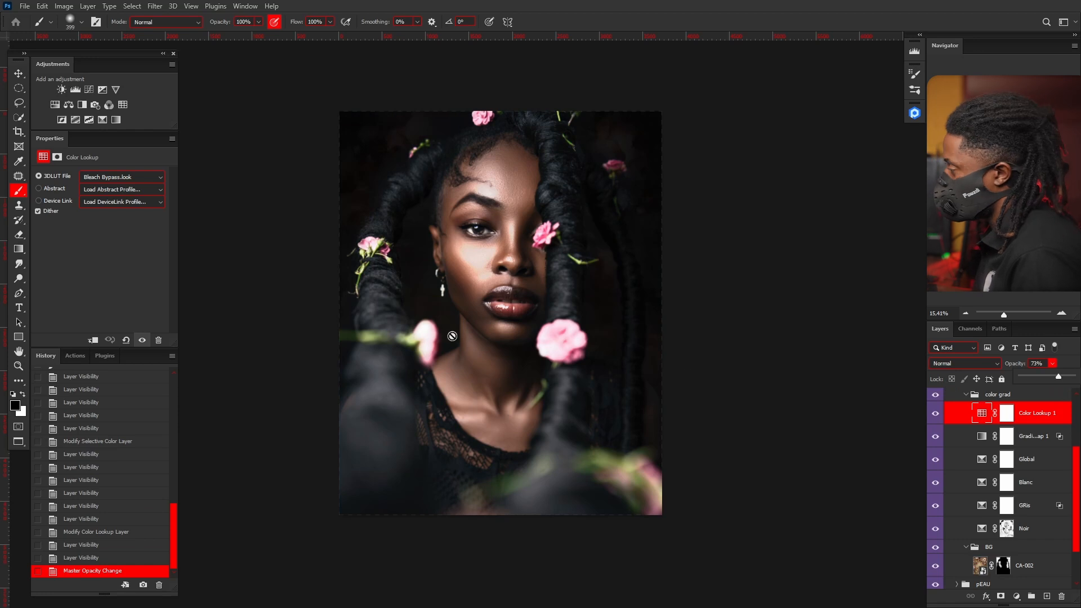
left_click_drag(1057, 377, 1004, 408)
left_click(935, 415)
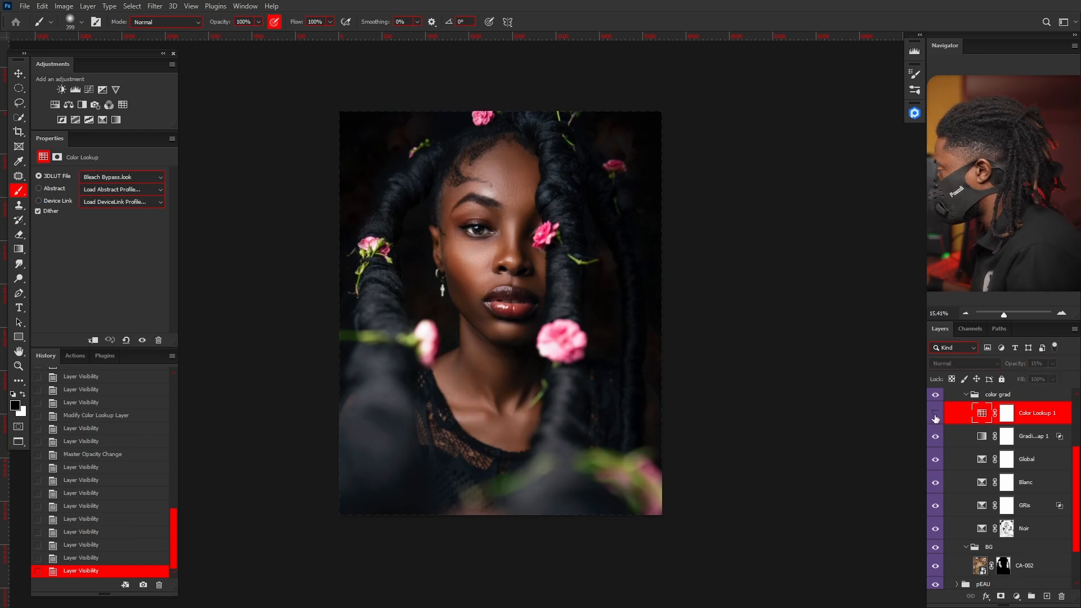
left_click(935, 414)
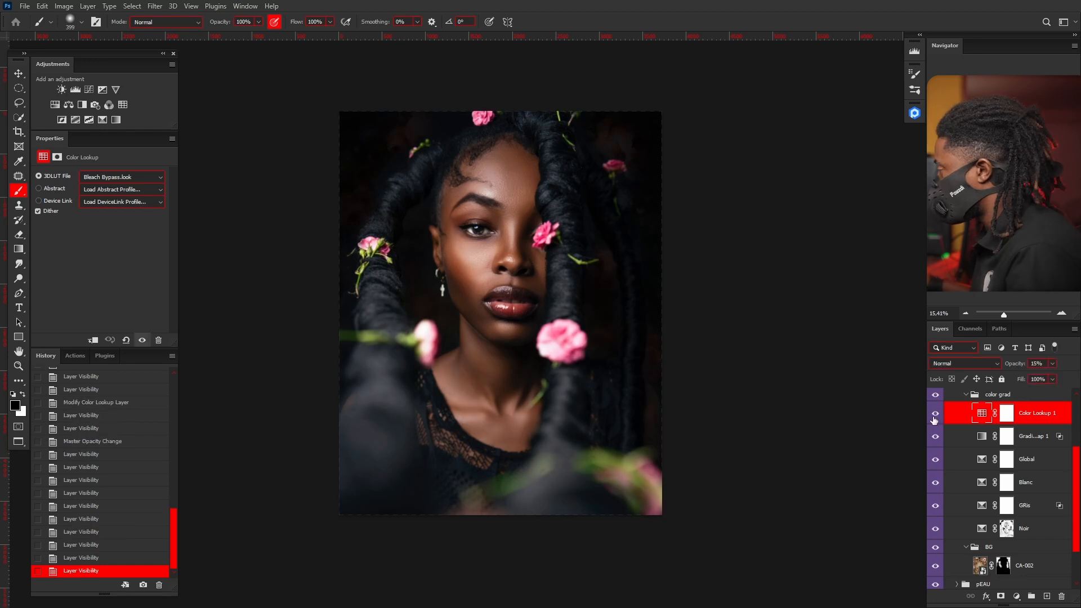
Collapse the Color gradding group and compare the portrait with the whole group hidden and shown.
left_click_drag(1077, 458, 1075, 428)
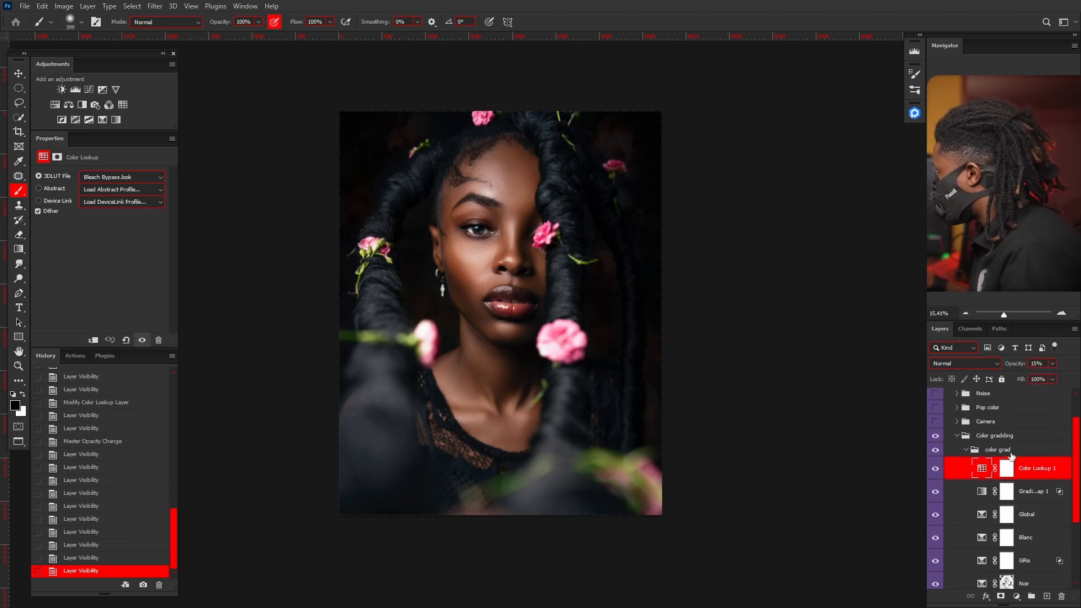
left_click(958, 437)
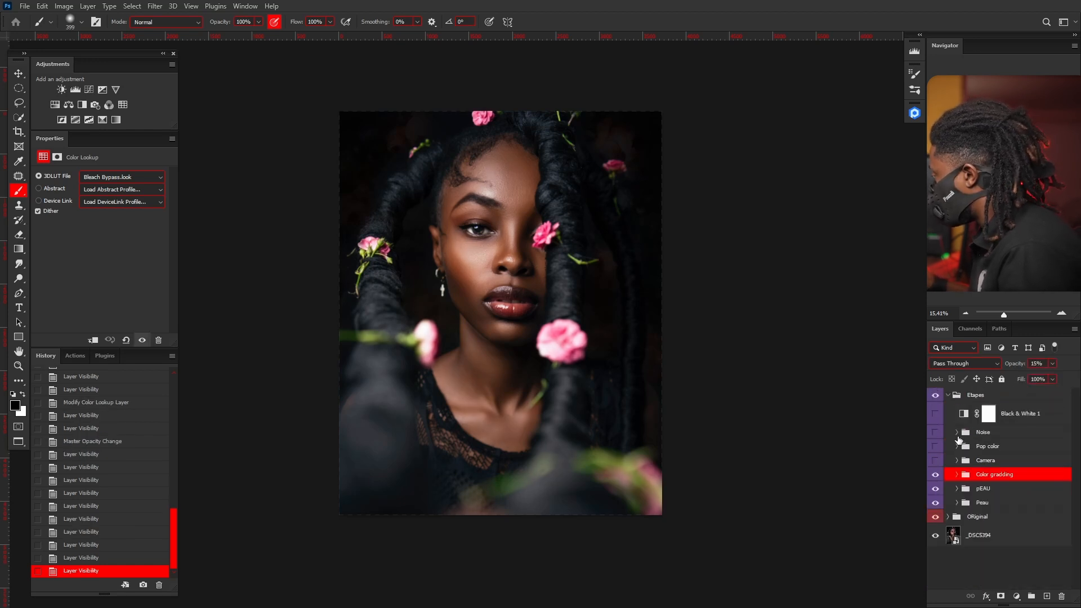
left_click(933, 478)
left_click(933, 479)
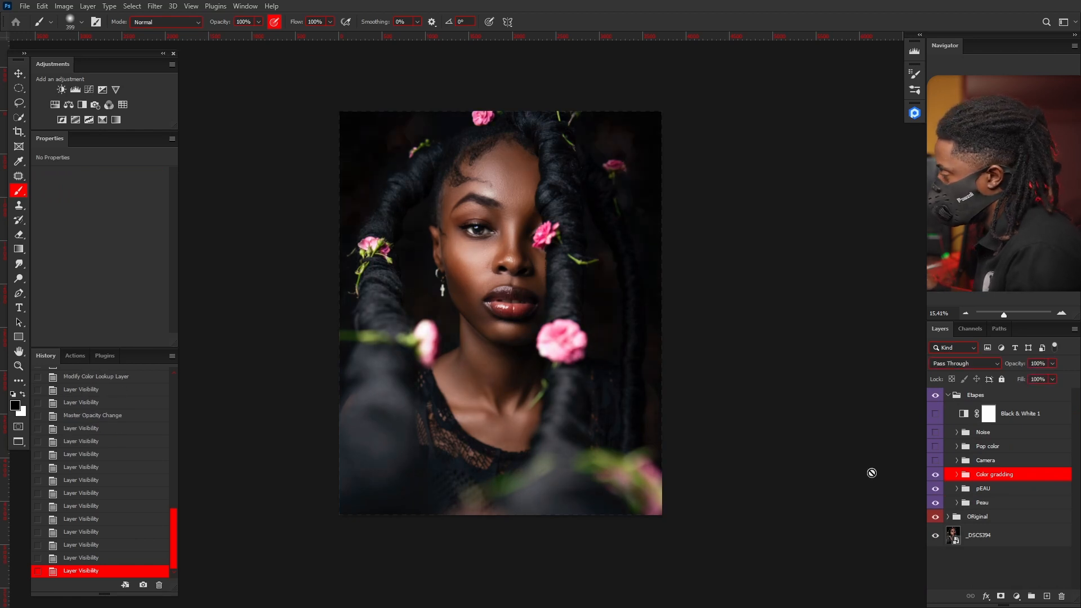
left_click(935, 474)
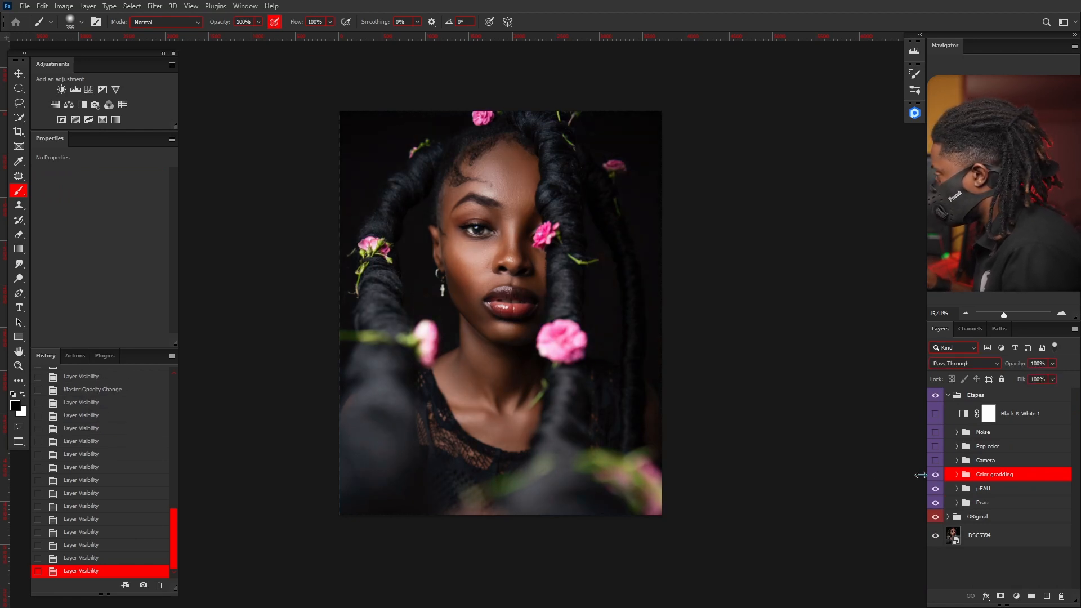
left_click(934, 474)
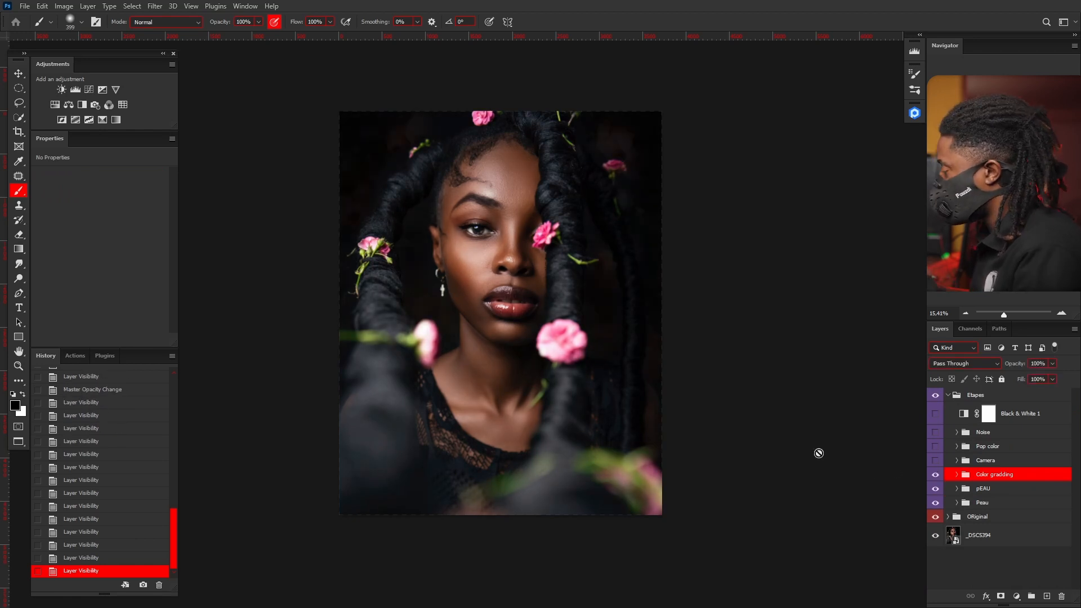
Turn on the Camera group and compare the portrait with and without it.
left_click(1004, 462)
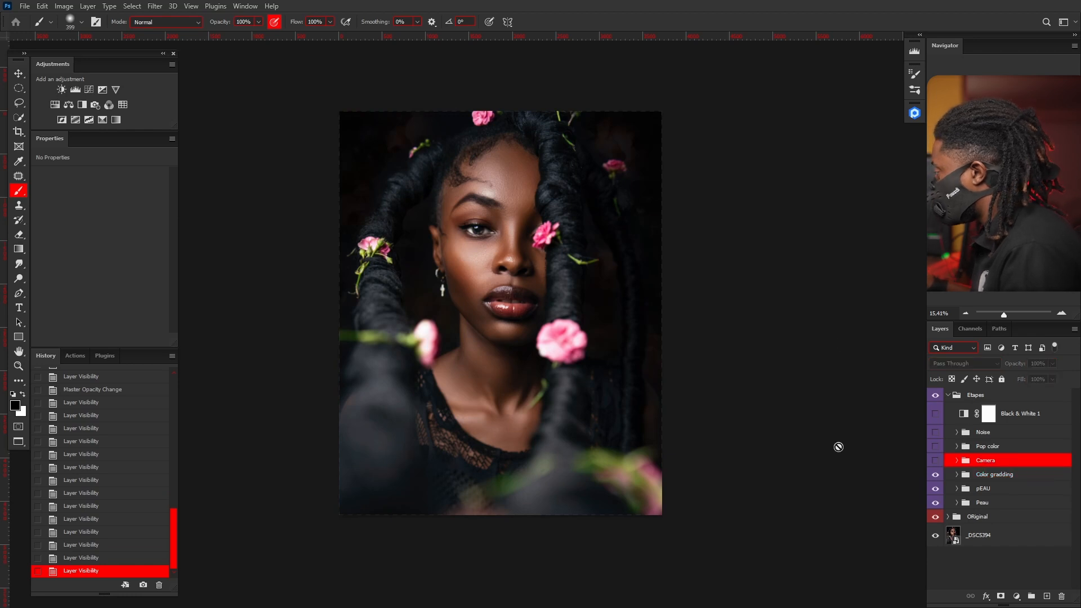
left_click(935, 461)
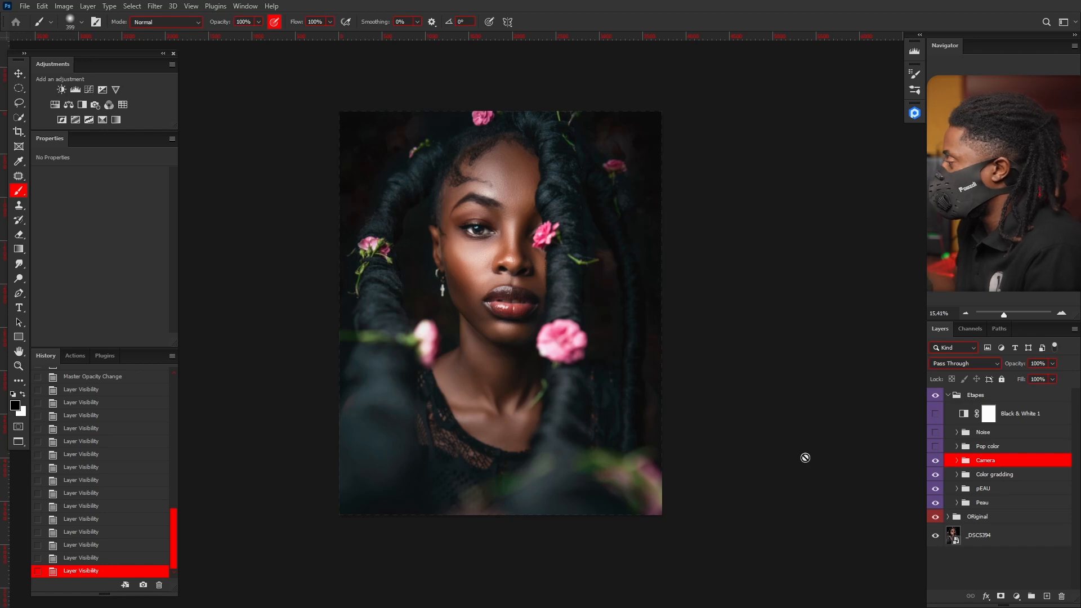
left_click(935, 461)
left_click(936, 460)
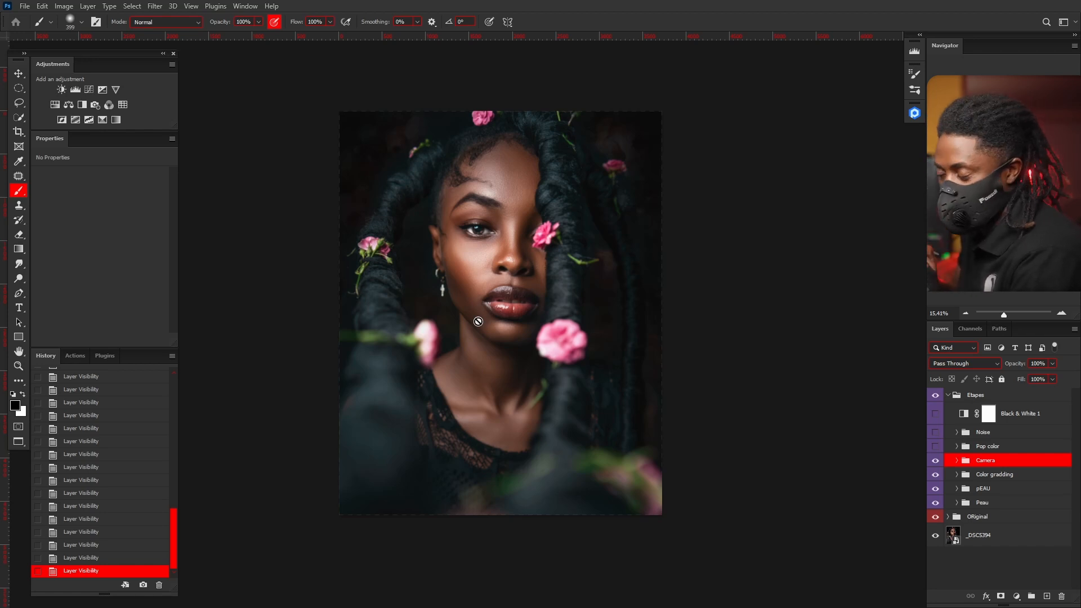
Expand the Pop color group, then make its Blur subgroup visible and expand it.
left_click(979, 446)
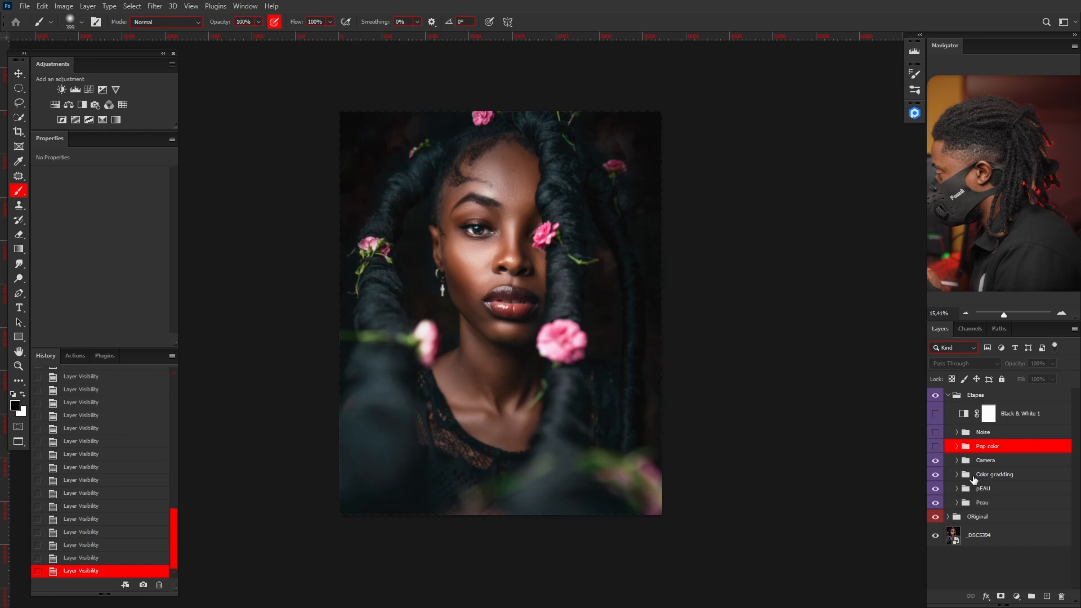
left_click(957, 446)
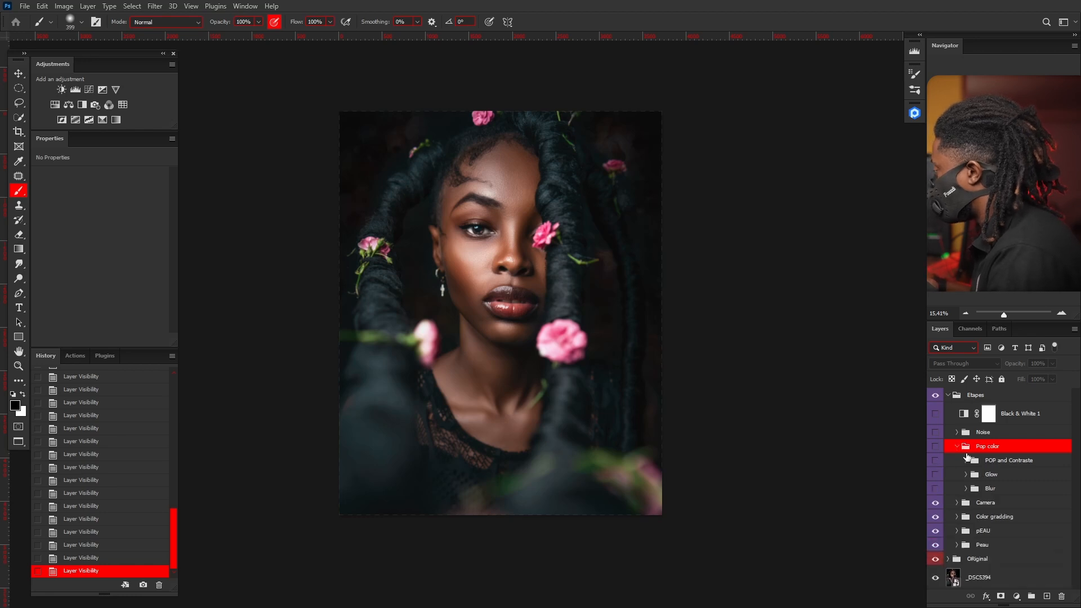
left_click(1001, 489)
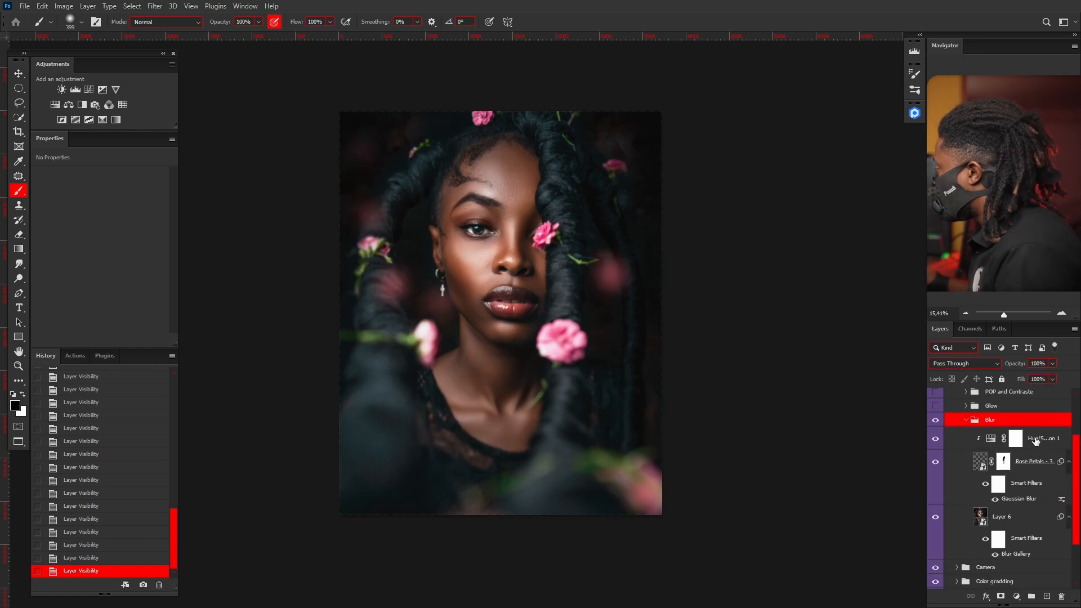
mouse_move(1077, 461)
left_mouse_down()
mouse_move(1077, 495)
mouse_move(1076, 466)
left_mouse_up()
Select the Rose Petals layer in the Blur group and compare the portrait with it hidden and shown.
left_click(998, 454)
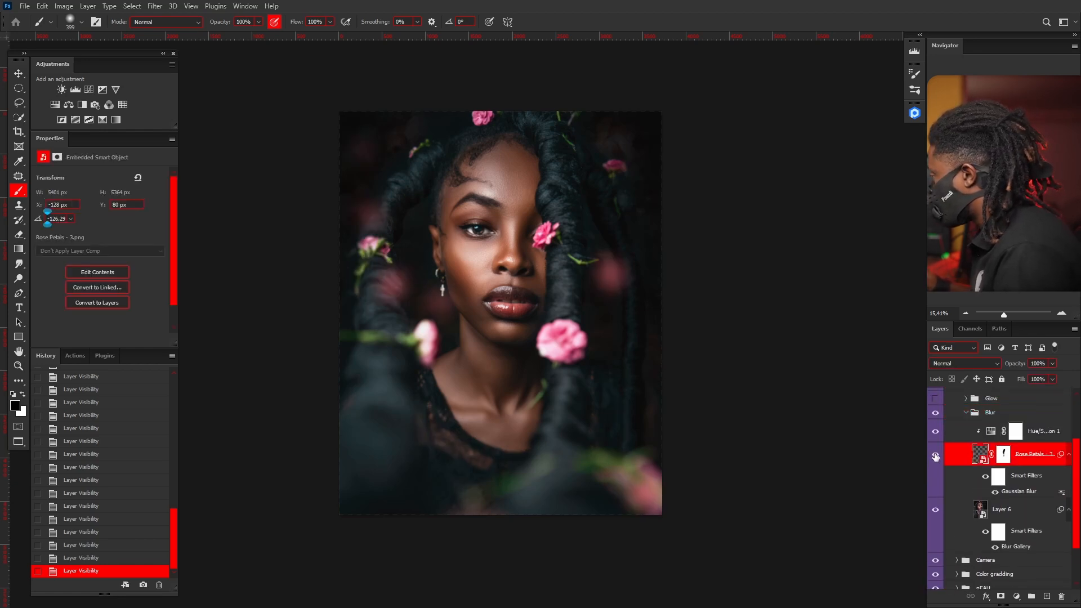
left_click(936, 454)
left_click(935, 454)
left_click(936, 455)
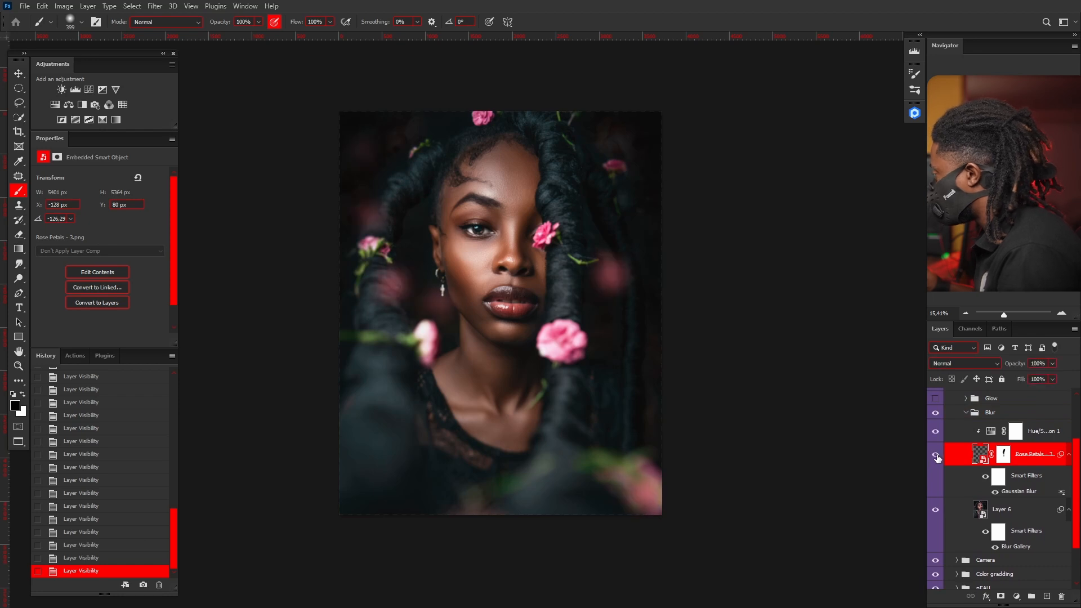
Examine the rose petals without their smart filters, both over the portrait and isolated, and restore the filters and layers.
left_click(984, 476)
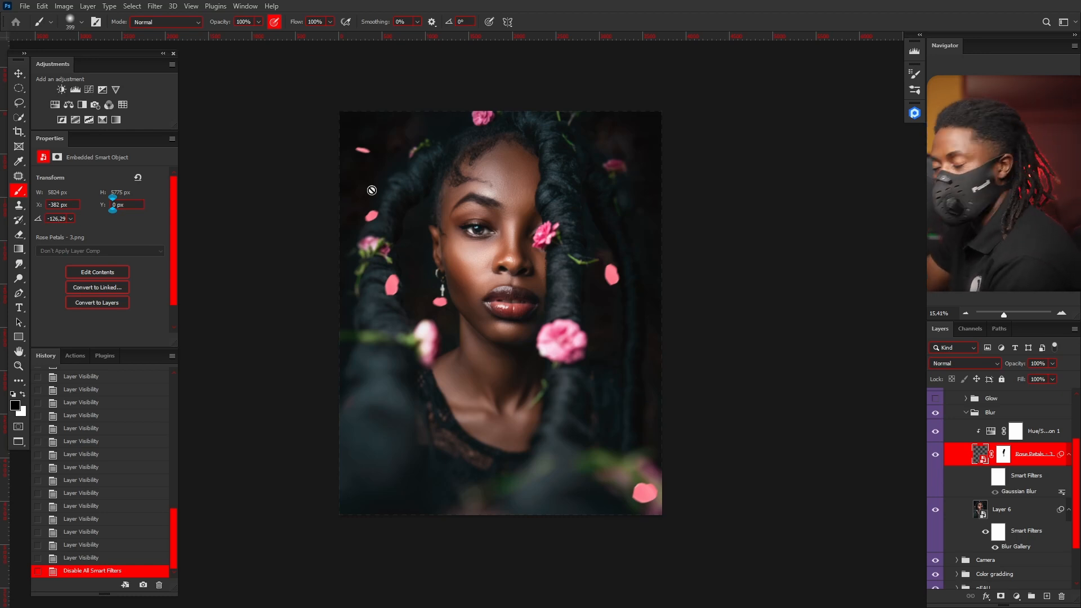
left_click(935, 455)
left_click(936, 457)
left_click(935, 461, "alt")
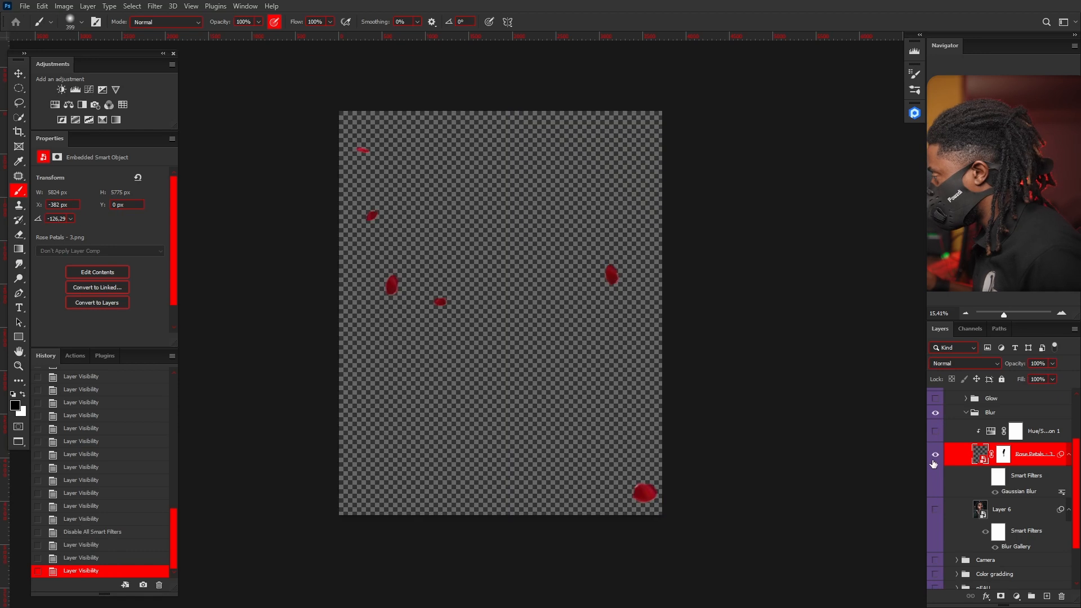
left_click(934, 458, "alt")
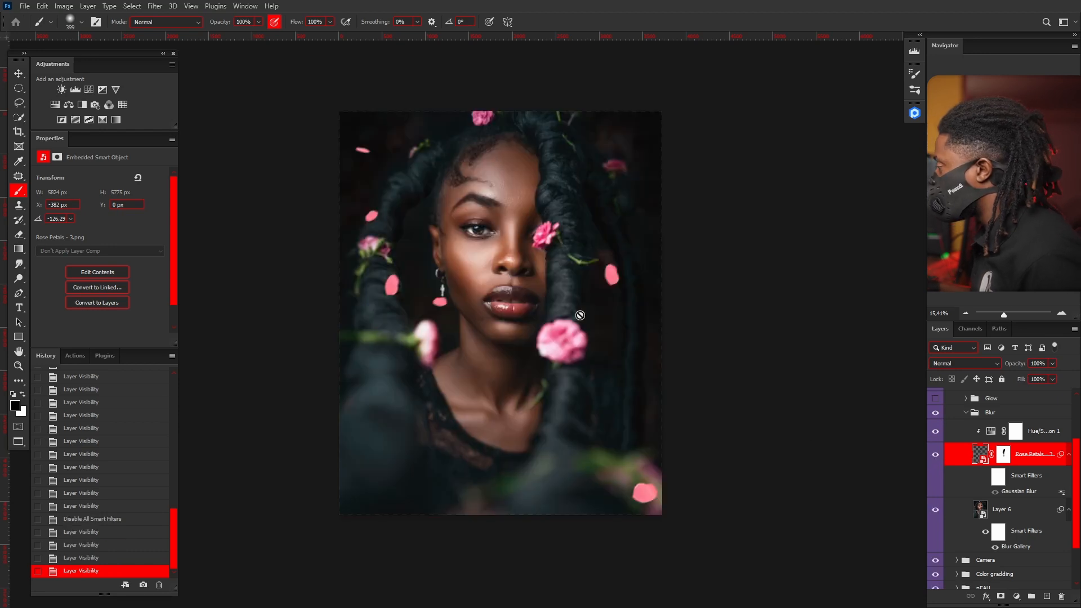
left_click(984, 475)
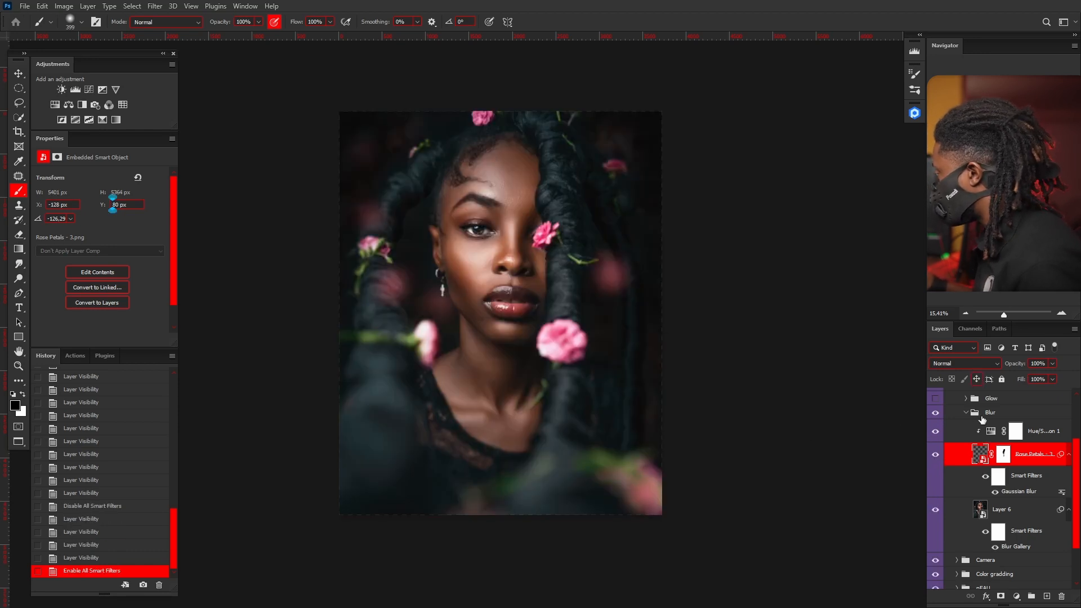
Check the Rose Petals layer's Gaussian Blur settings and compare the portrait with the blurred petals hidden and shown.
double_click(1013, 492)
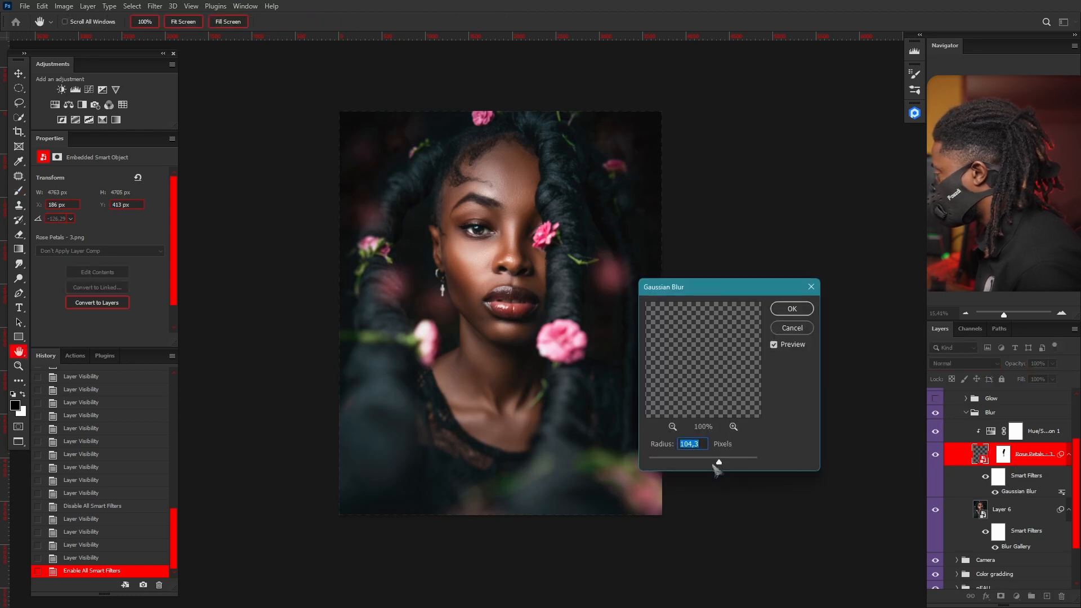
left_click(792, 309)
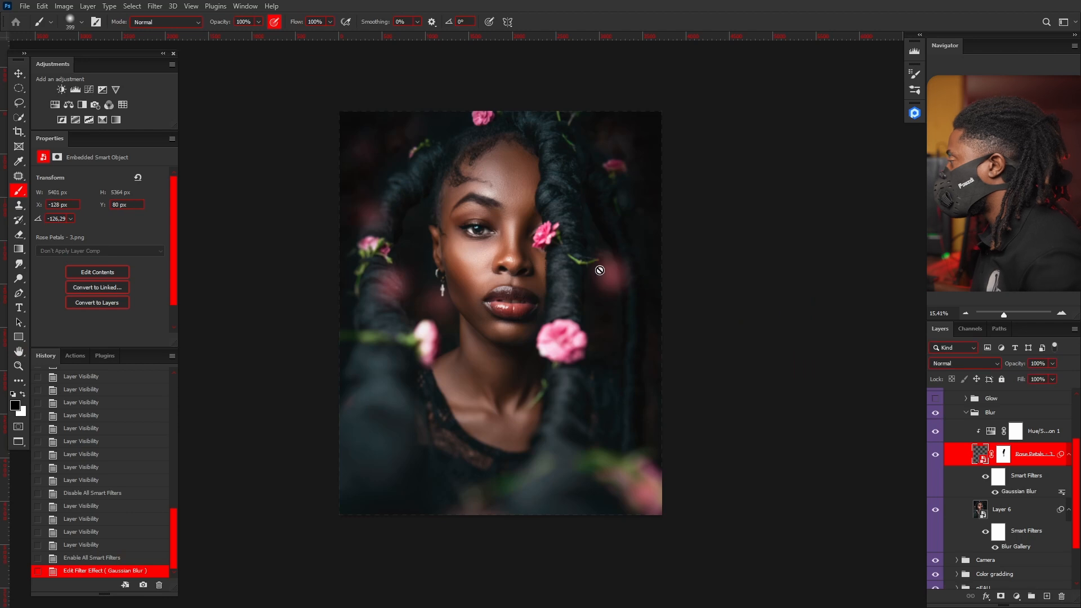
left_click(934, 456)
left_click(935, 456)
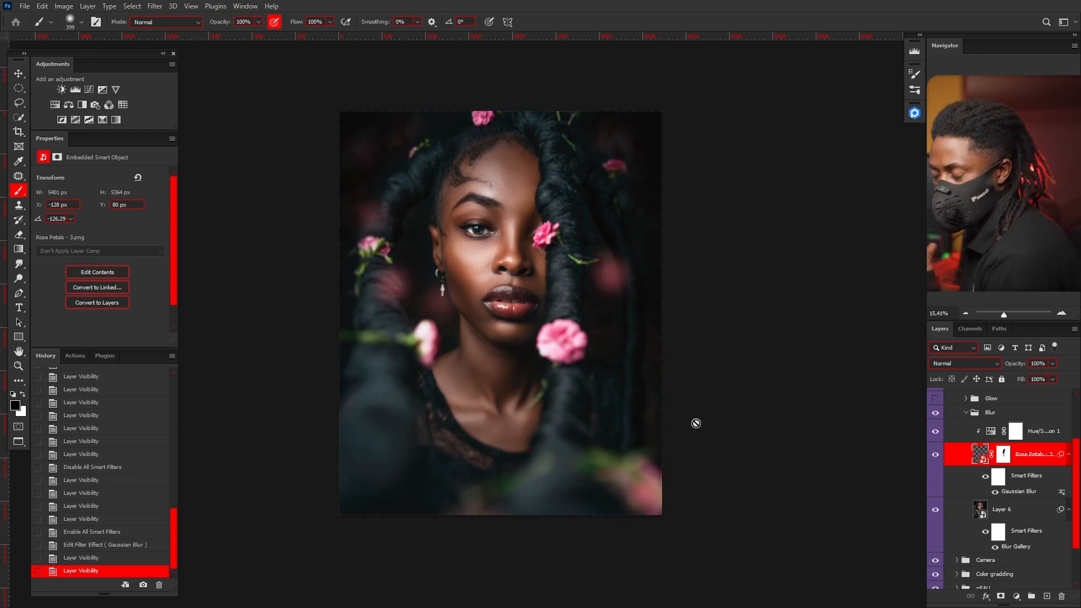
Inspect the Blur Gallery smart filter on Layer 6 and accept its existing settings.
scroll(1007, 484, "down", 3)
left_click(1018, 489)
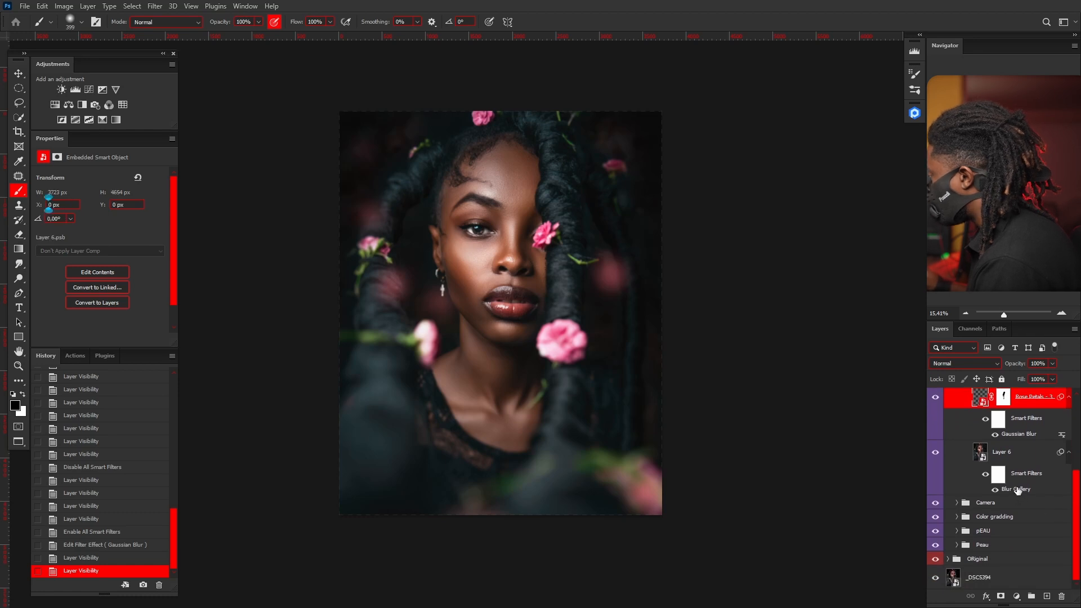
double_click(1017, 490)
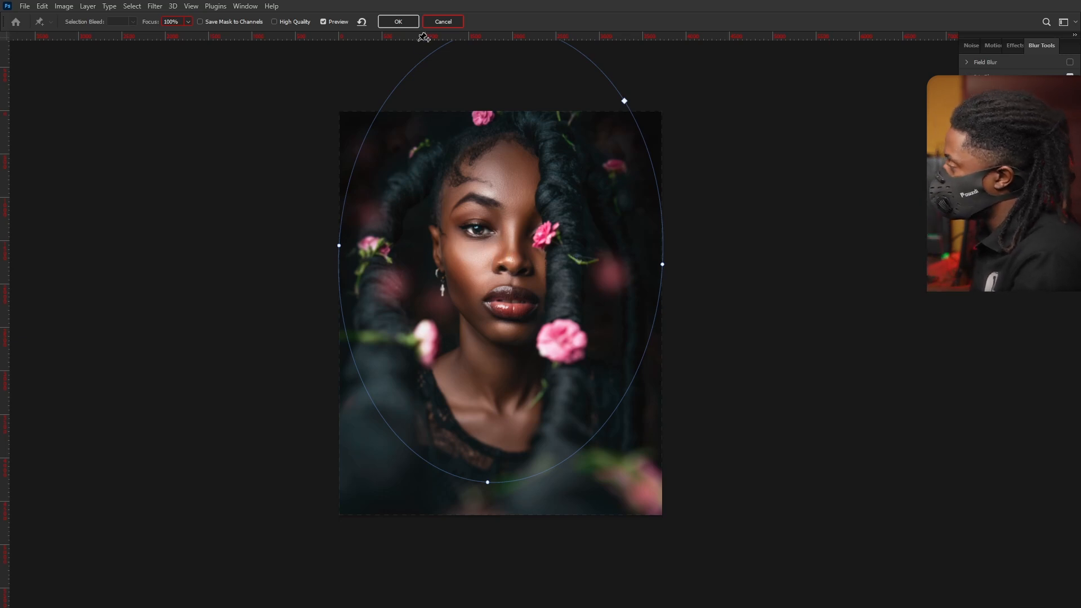
left_click(397, 22)
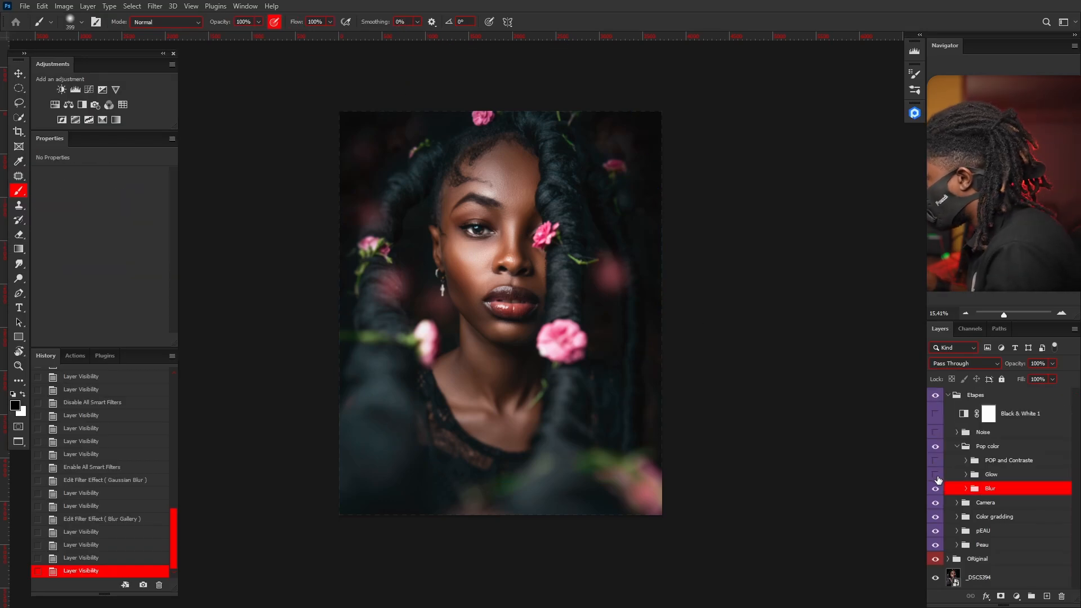
Show the Glow group, compare its effect and expand its layers, and turn on the POP and Contraste group.
left_click(936, 475)
left_click(936, 475)
left_click(936, 476)
left_click(966, 475)
left_click_drag(1074, 488, 1073, 524)
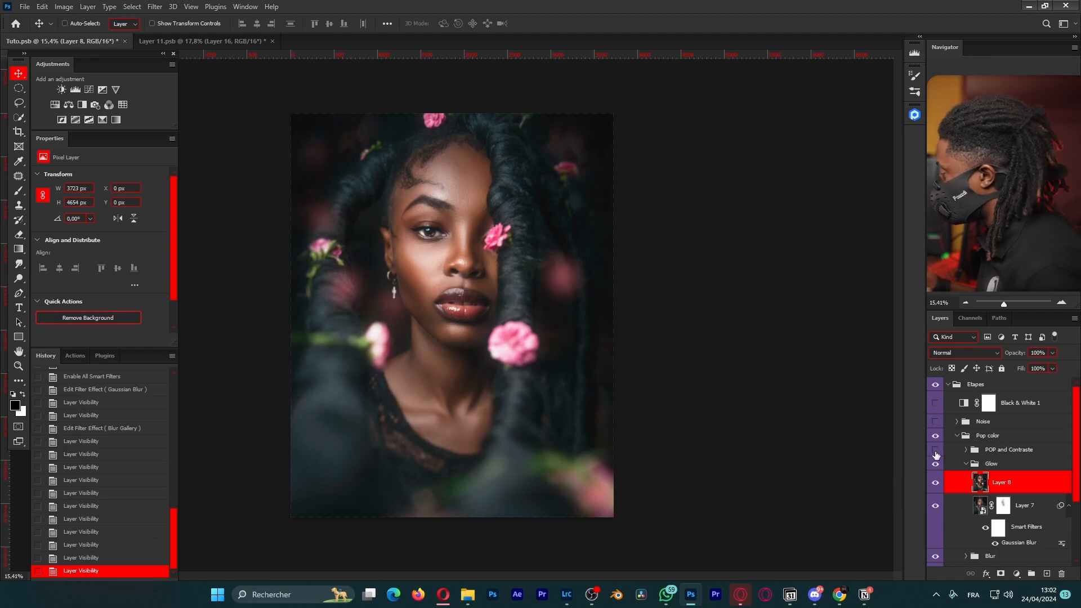
left_click(934, 450)
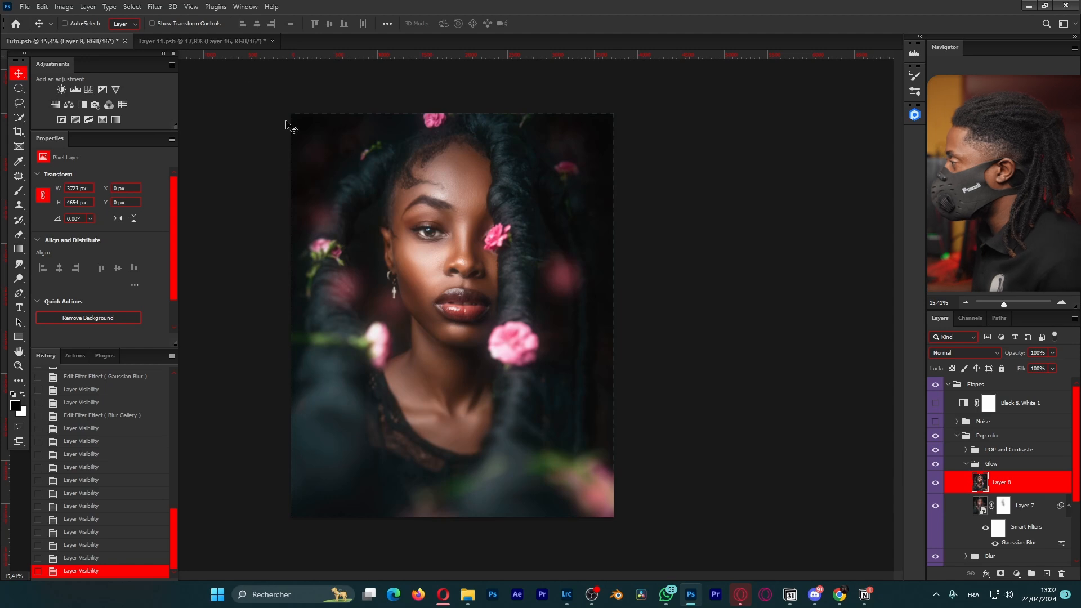
Switch to the Layer 11.psb document and compare the portrait with its Screen-blended Layer 16 hidden and shown.
left_click(219, 41)
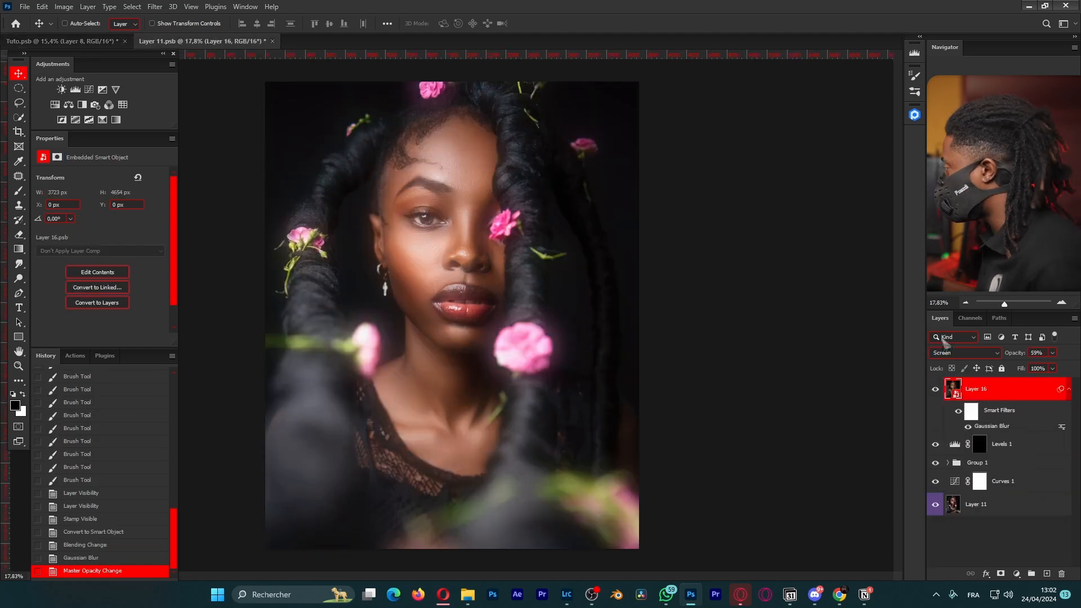
left_click(935, 389)
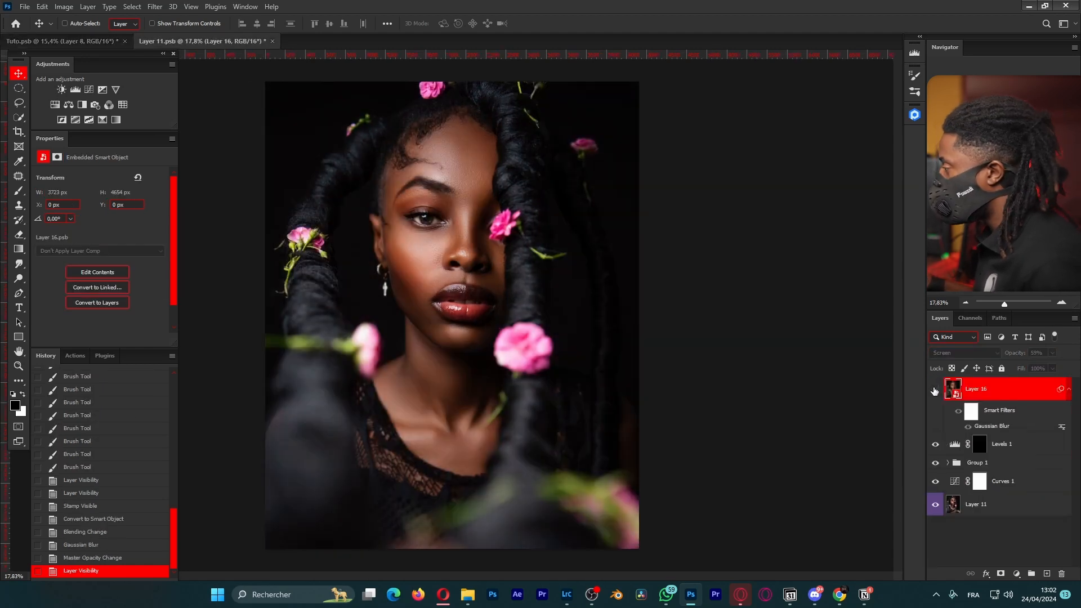
left_click(935, 390)
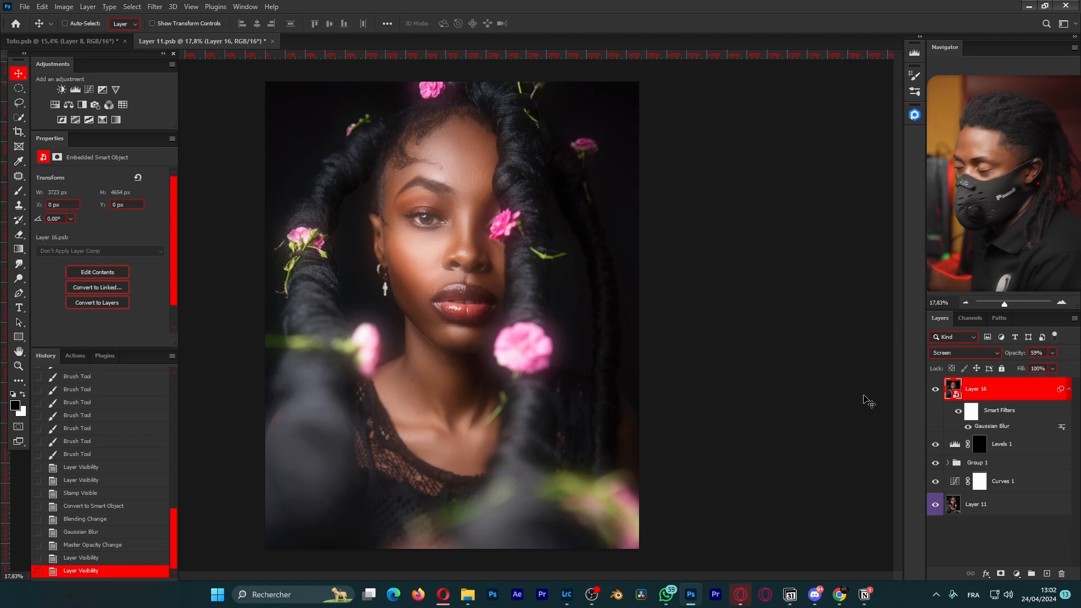
Switch to the Tuto.psb document and compare the portrait with the POP and Contraste group hidden and shown.
left_click(98, 42)
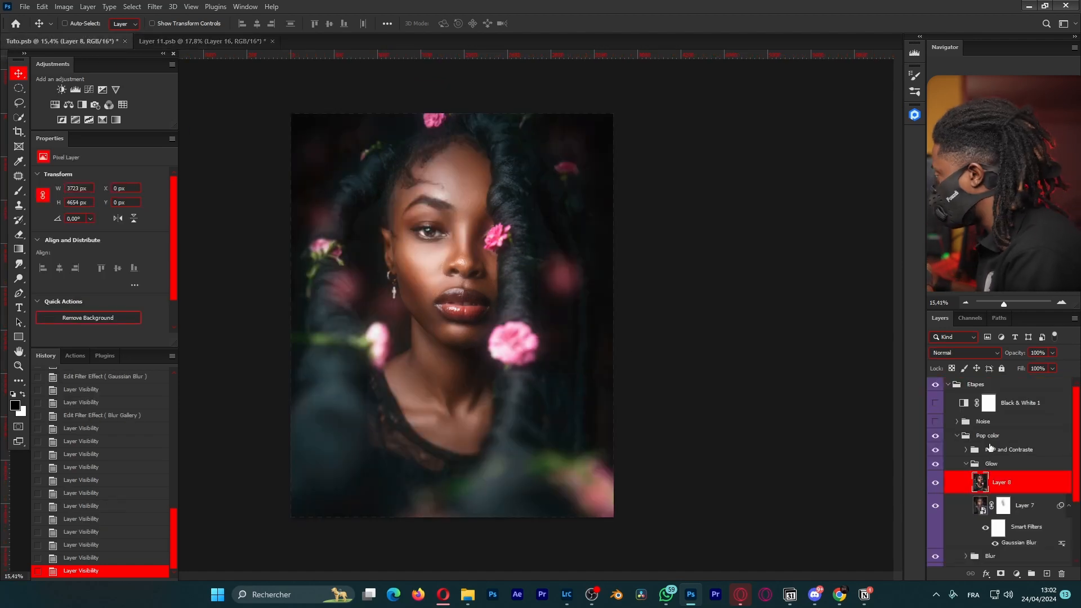
left_click(934, 450)
left_click(935, 450)
left_click(934, 451)
left_click(934, 451)
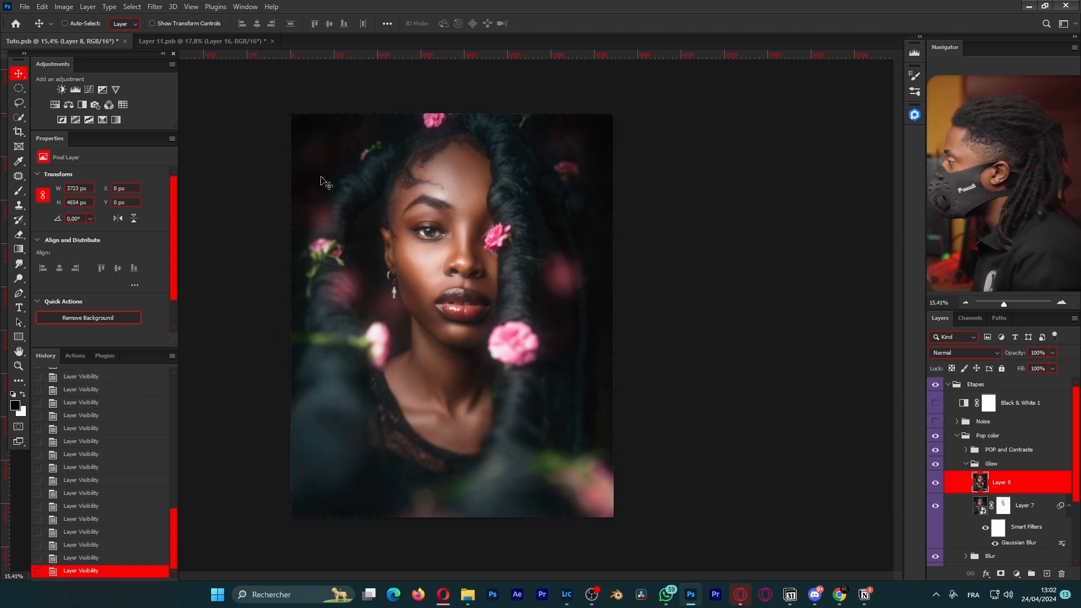
In Layer 11.psb, stamp all visible layers into a new layer, set it to Soft Light and apply Gaussian Blur.
left_click(194, 41)
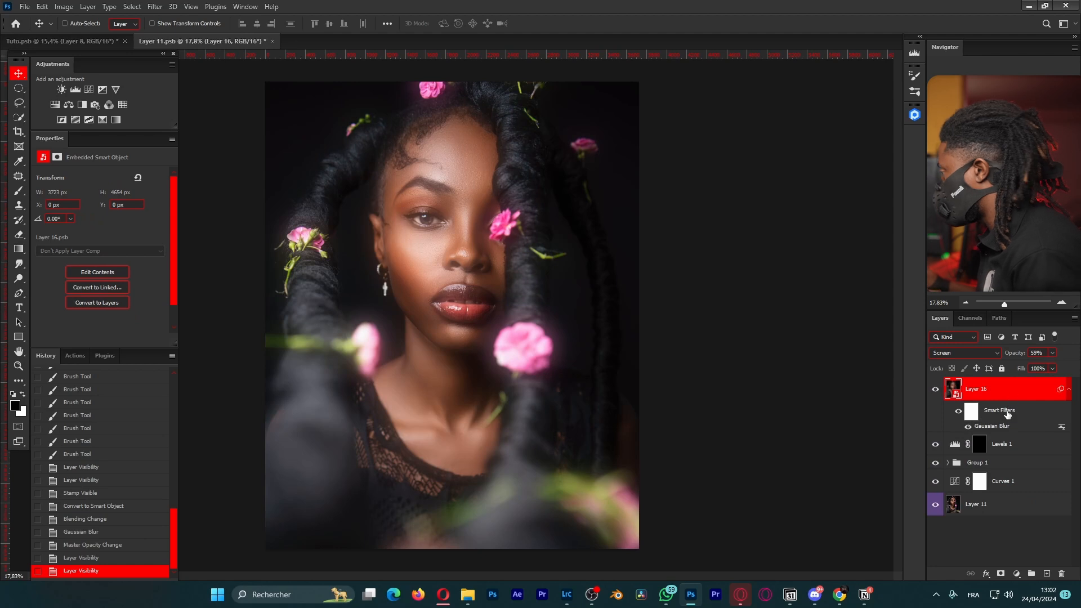
key("ctrl")
key("ctrl+shift+alt+e")
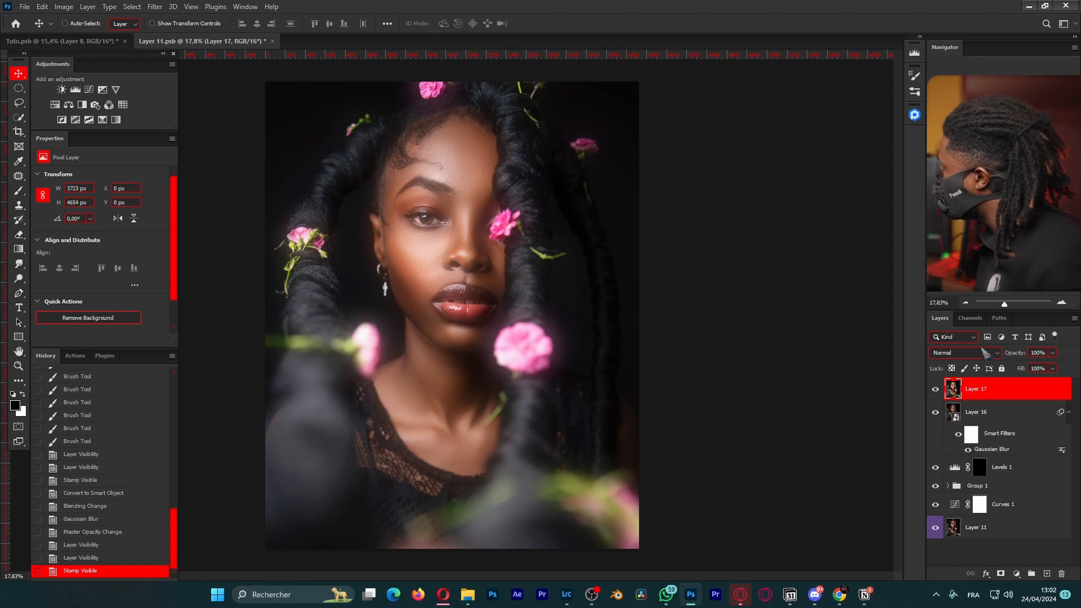
left_click(962, 352)
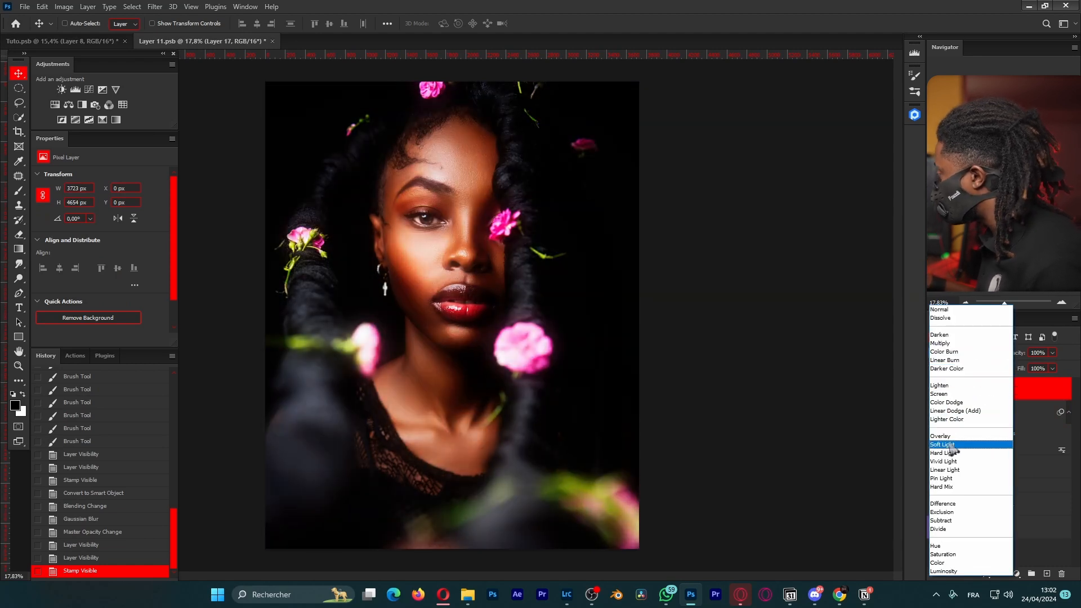
left_click(950, 445)
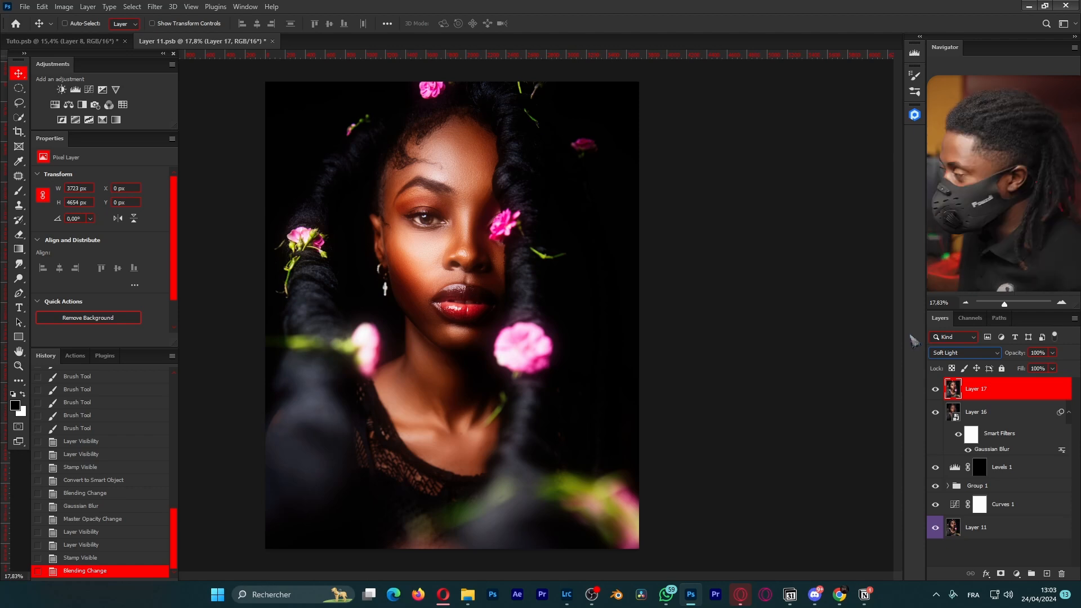
left_click(154, 6)
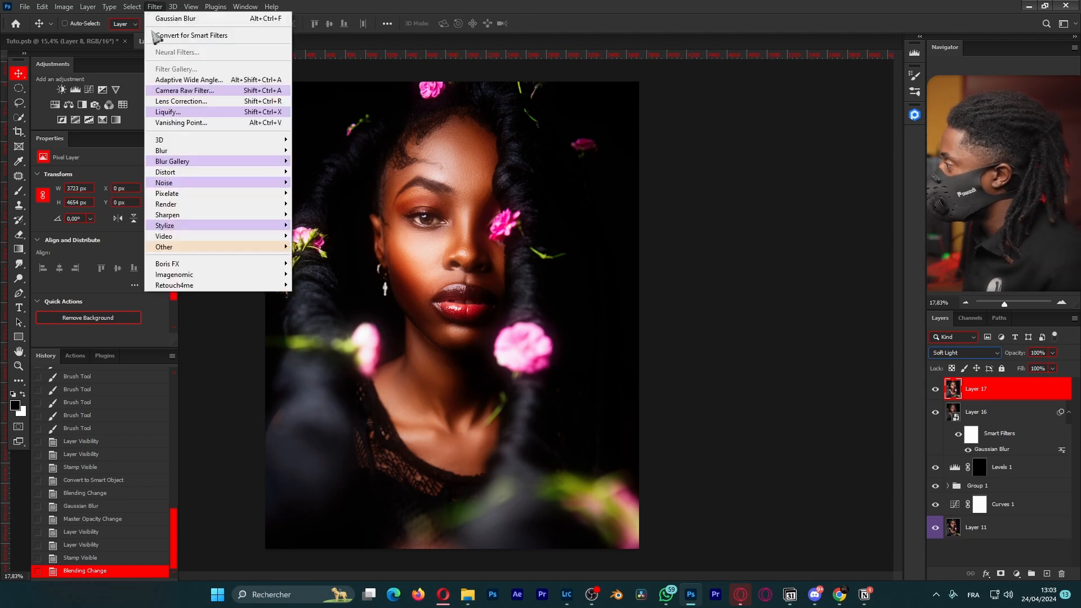
left_click(188, 19)
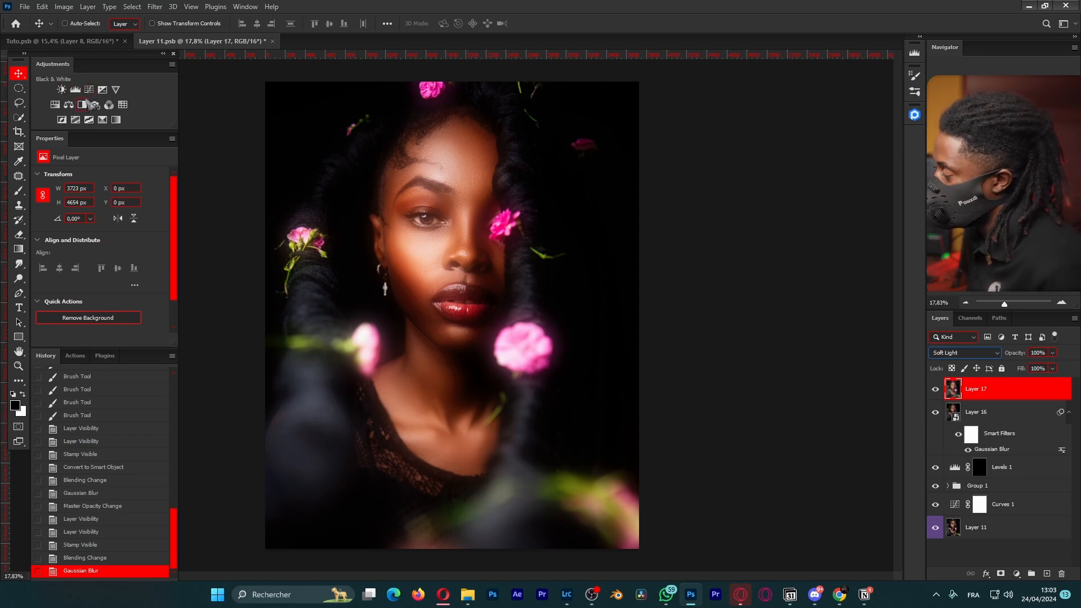
Add a Curves adjustment clipped to the blurred Soft Light layer and compare the portrait with that layer hidden and shown.
key("shift+alt+n")
left_click(89, 89)
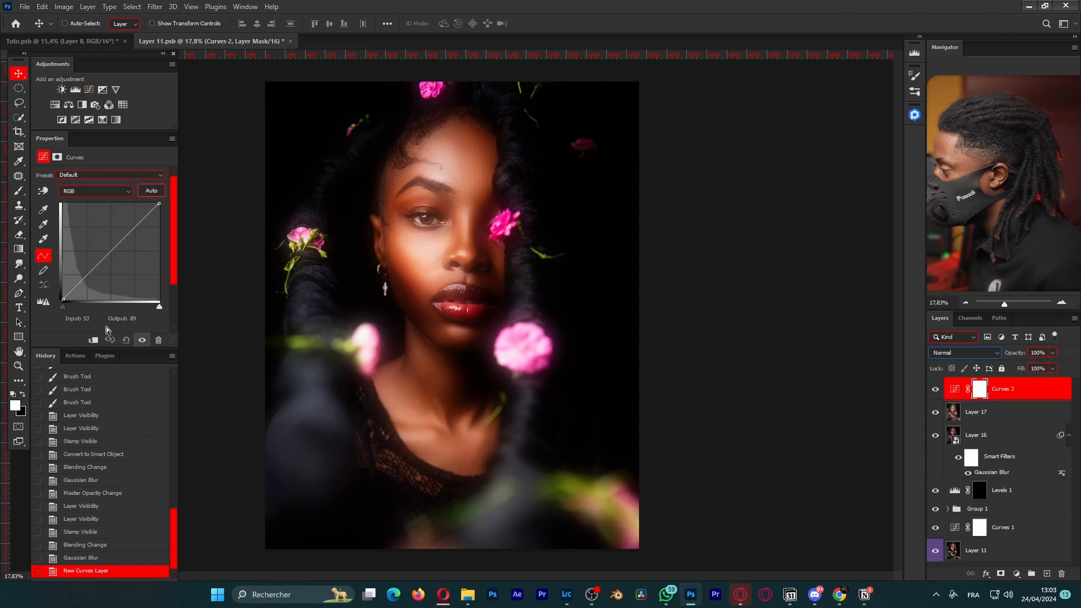
left_click(94, 340)
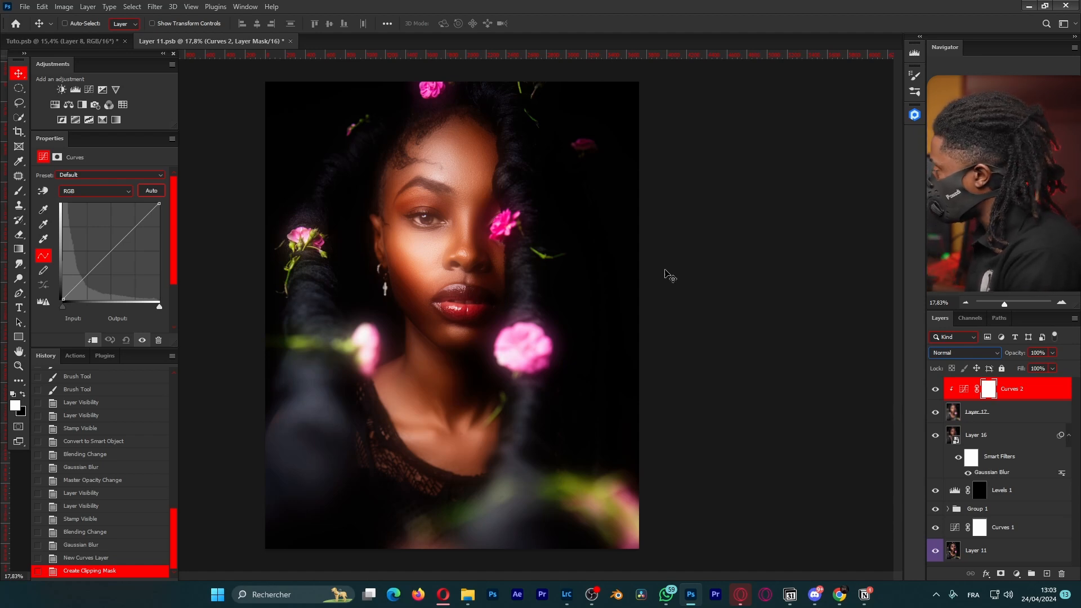
left_click(935, 413)
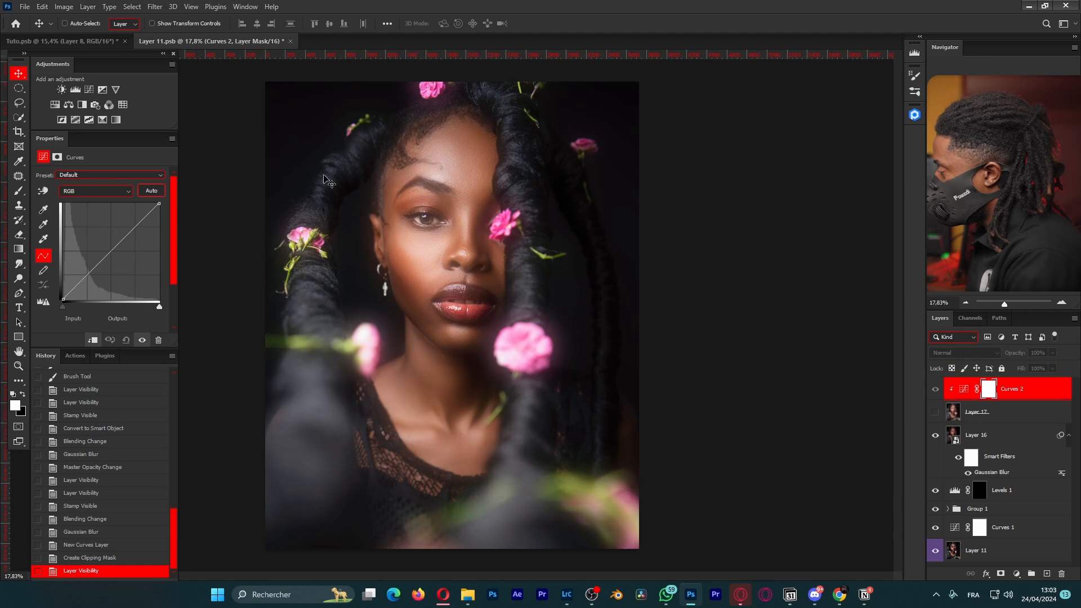
left_click(935, 412)
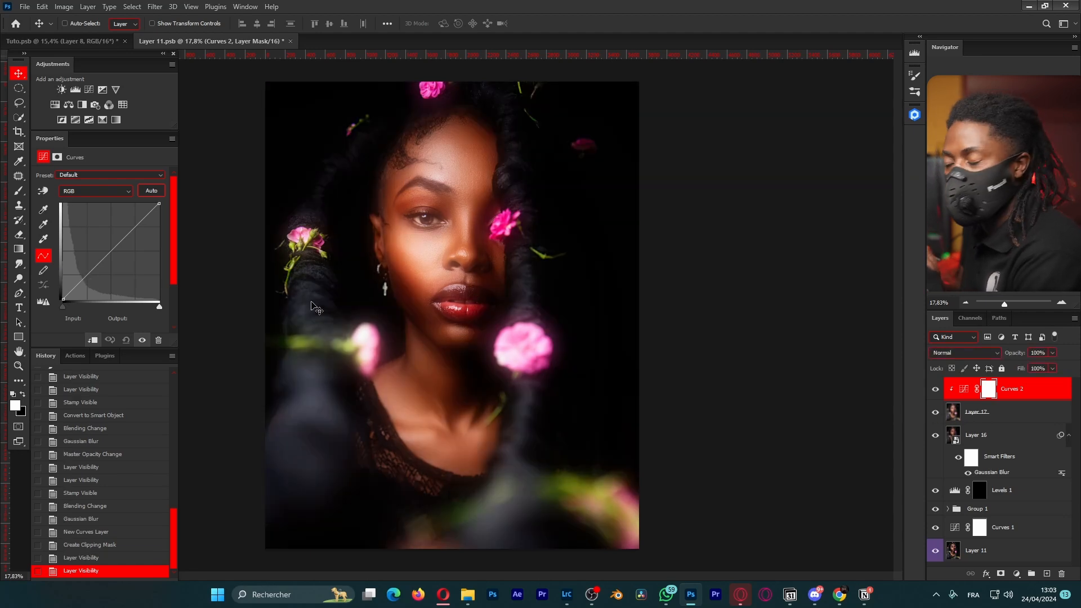
Shape the clipped RGB curve by raising the black point, lifting the shadows to input 40, output 101, and lowering the upper midtones.
left_click(134, 228)
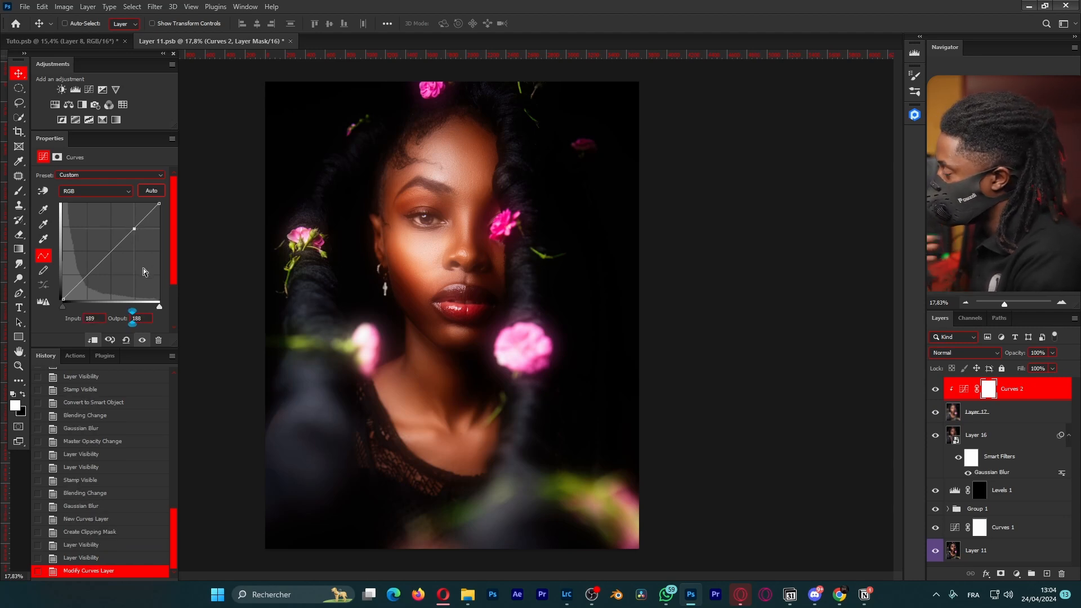
left_click_drag(64, 299, 76, 267)
left_click_drag(134, 227, 117, 243)
left_click_drag(63, 286, 78, 260)
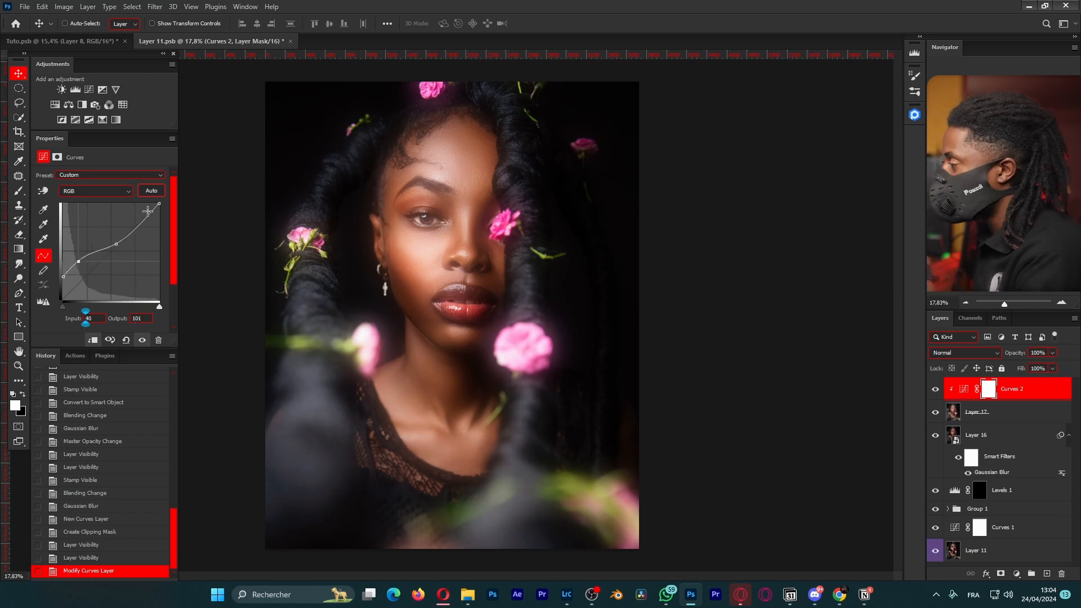
Group the Soft Light layer with its clipped Curves adjustment and set the group's opacity to 72%.
left_click(1006, 415)
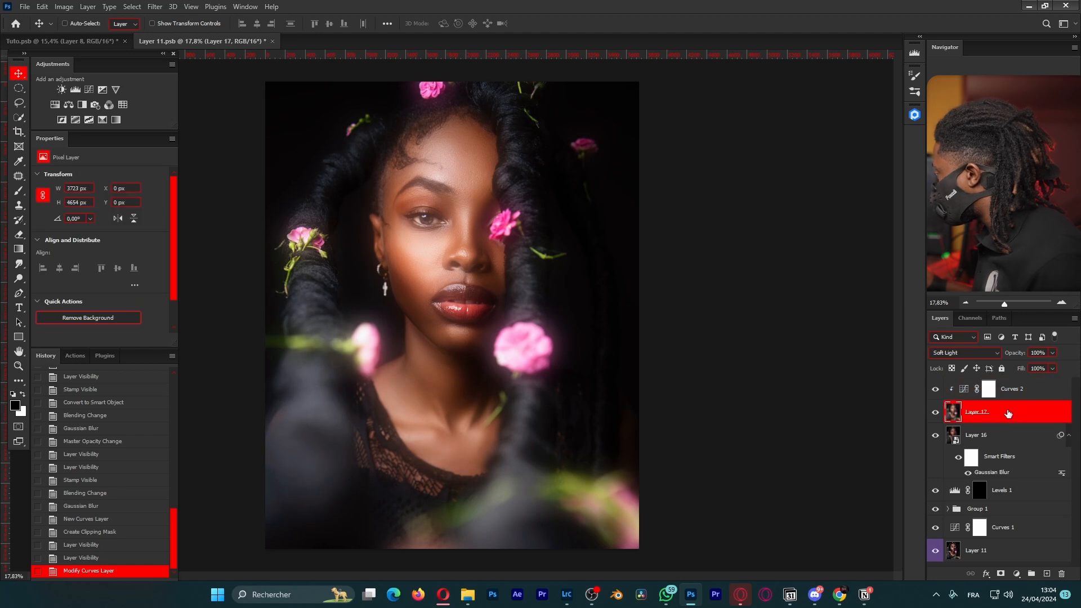
left_click(1013, 401, "shift")
key("ctrl")
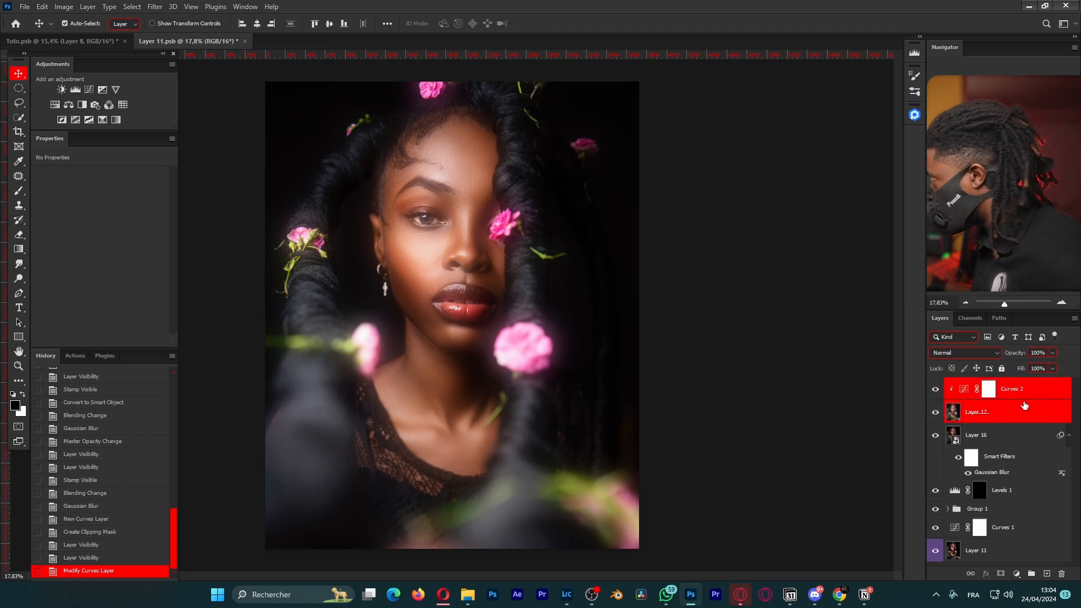
key("ctrl+g")
mouse_move(1052, 352)
left_mouse_down()
mouse_move(1035, 383)
mouse_move(1041, 370)
left_mouse_up()
Compare the portrait with the new contrast group hidden and shown.
left_click(935, 385)
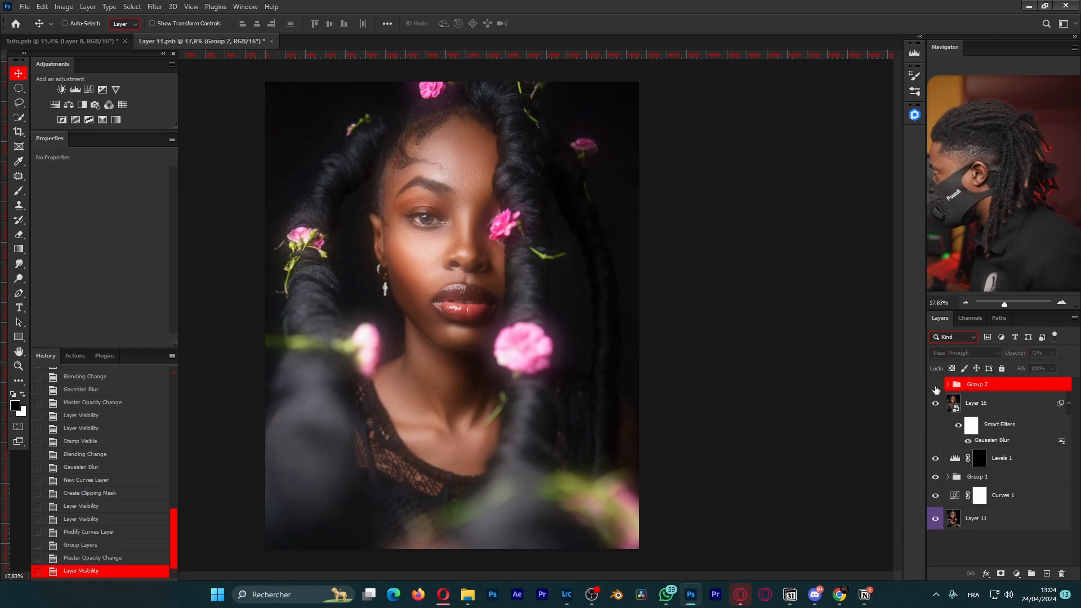
left_click(934, 386)
left_click(935, 386)
left_click(934, 386)
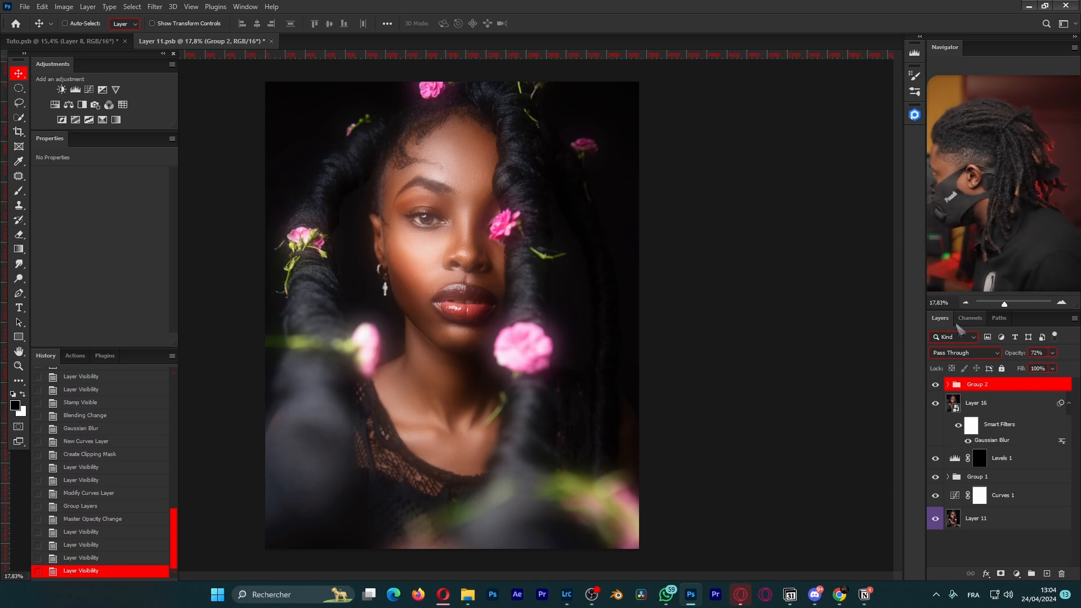
left_click(935, 386)
left_click(935, 386)
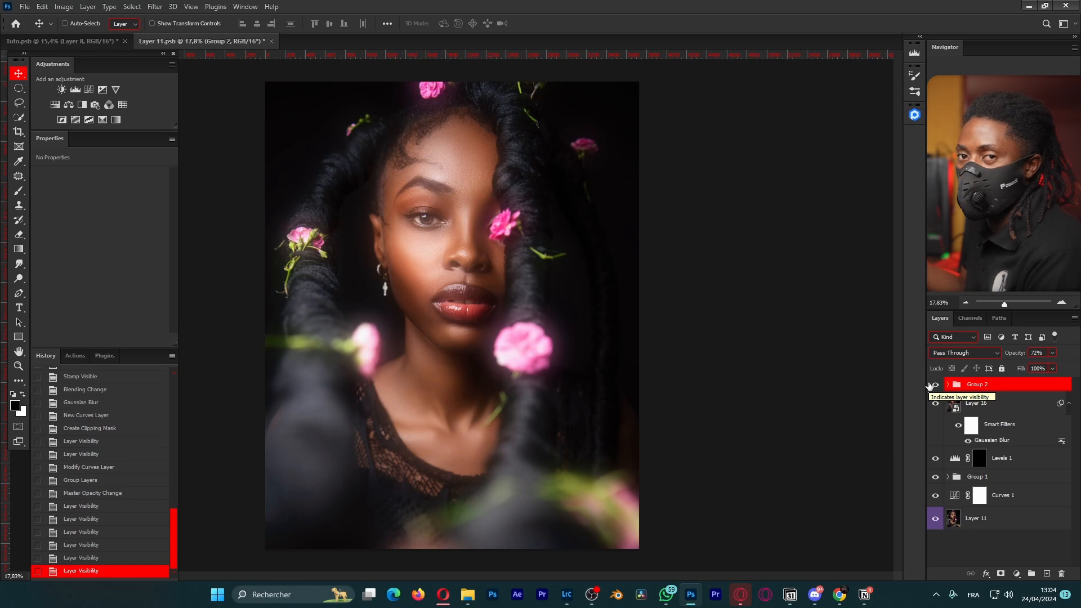
Return to the Tuto.psb document, collapse the Pop color group, then expand the Noise group and make it visible.
left_click(107, 41)
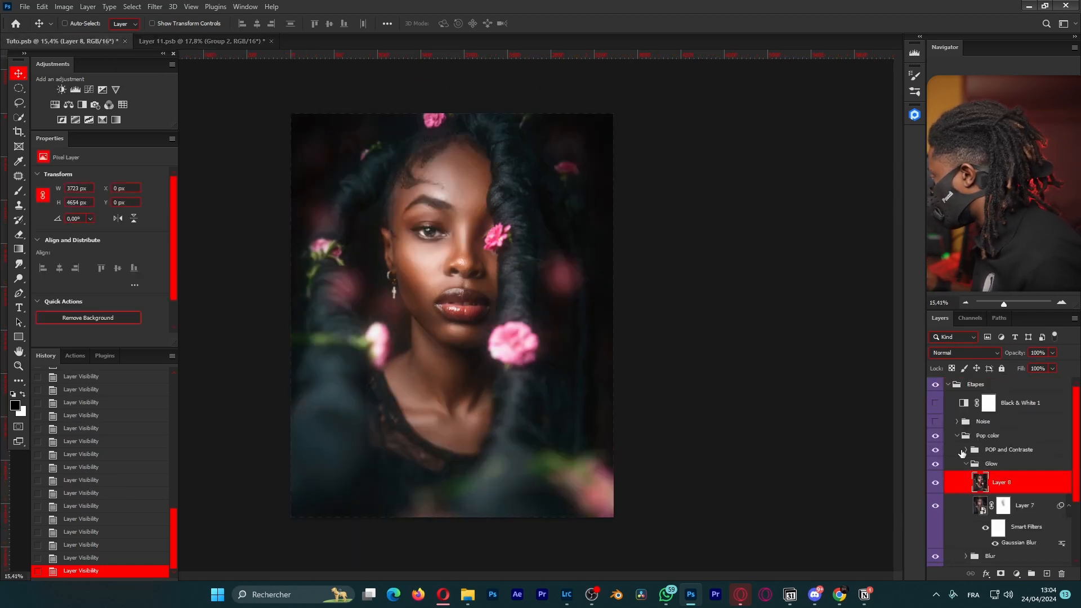
left_click(935, 451)
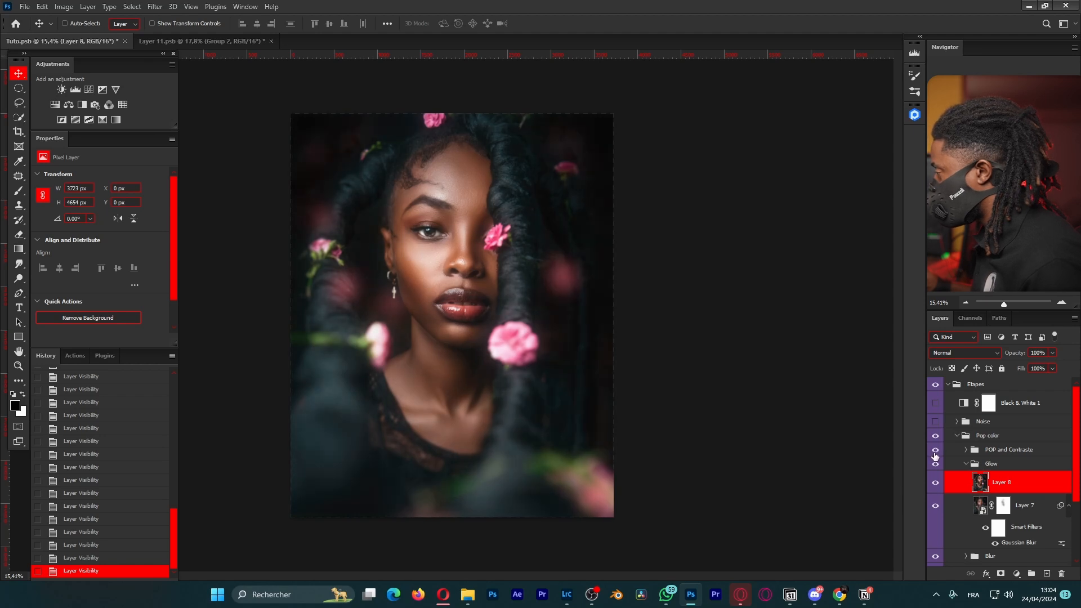
left_click(957, 436)
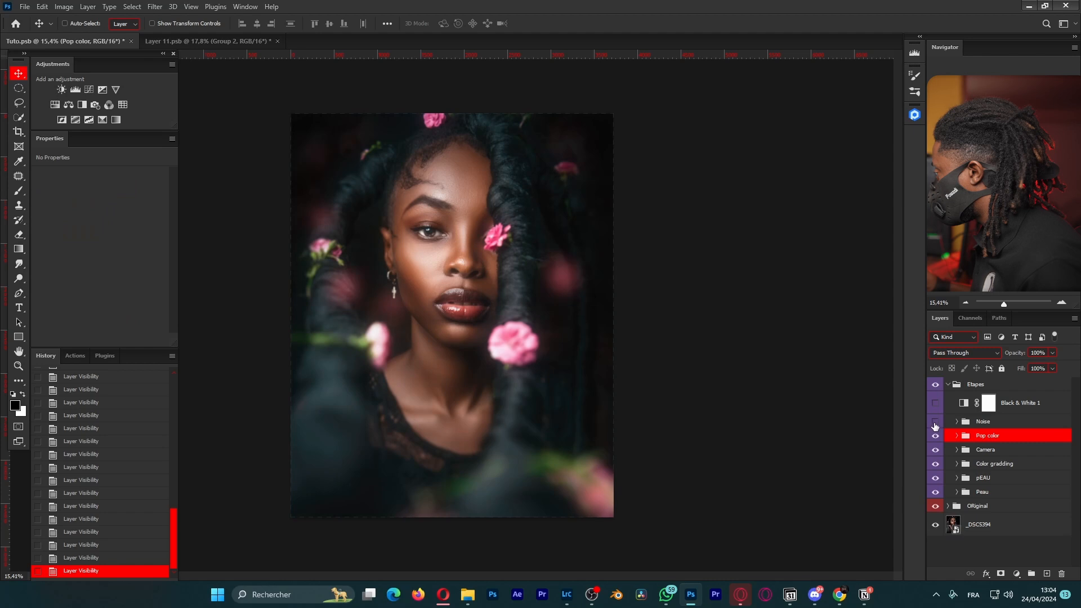
left_click(957, 423)
left_click(935, 422)
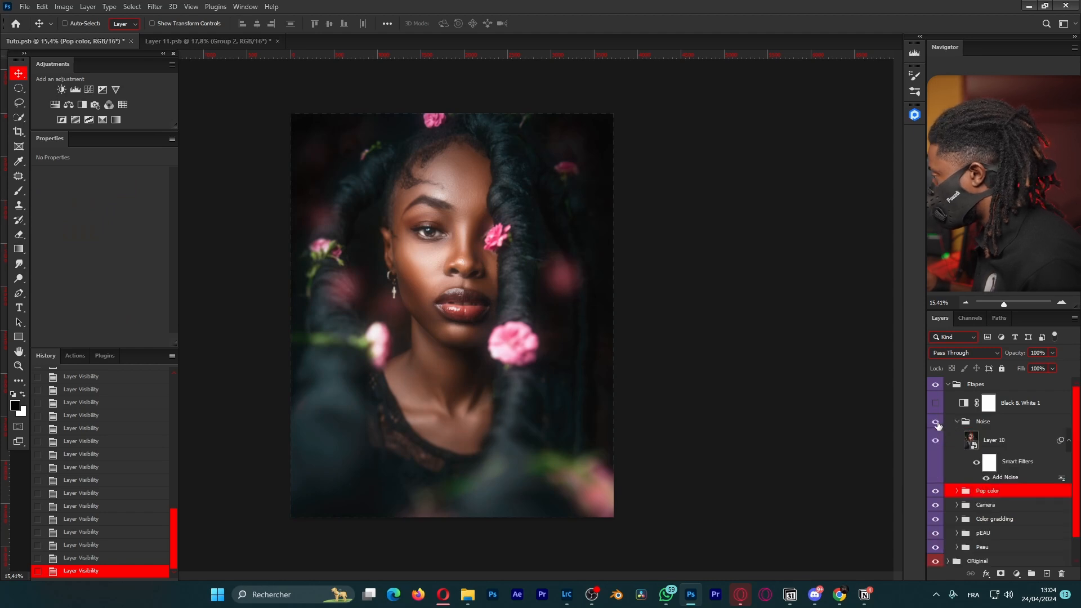
Examine the added noise on the face up close in an expanded screen mode, and collapse the Noise group.
scroll(518, 287, "up", 5)
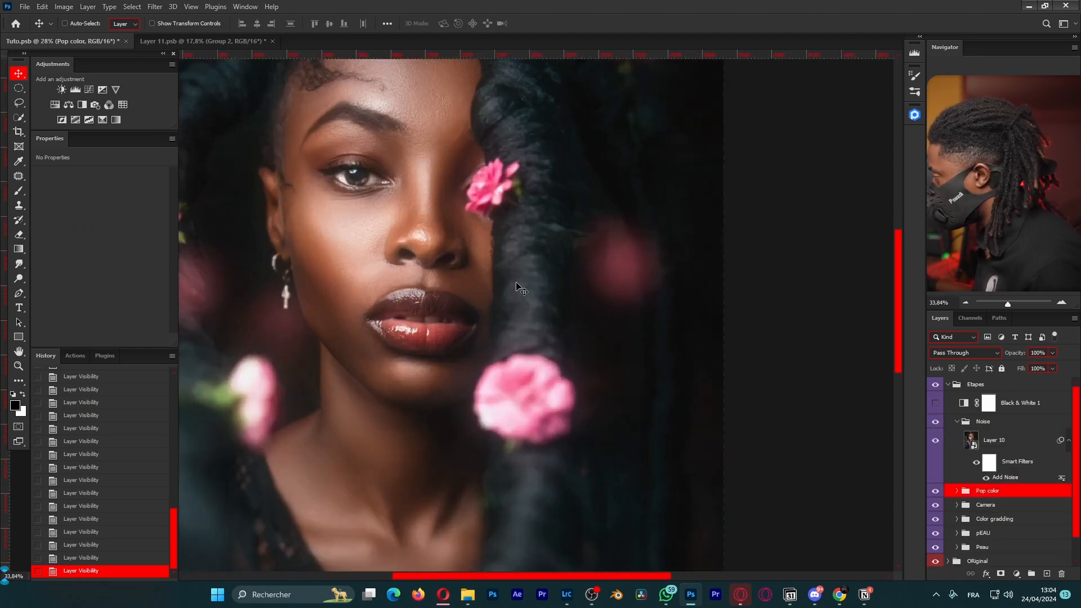
key("f")
key("ctrl+0")
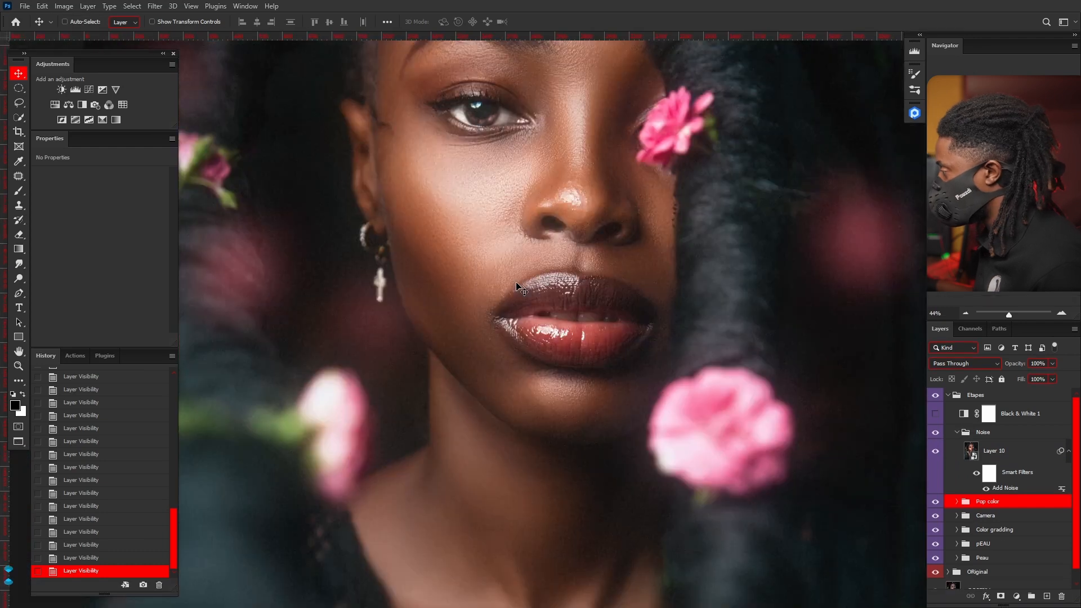
scroll(393, 208, "up", 2)
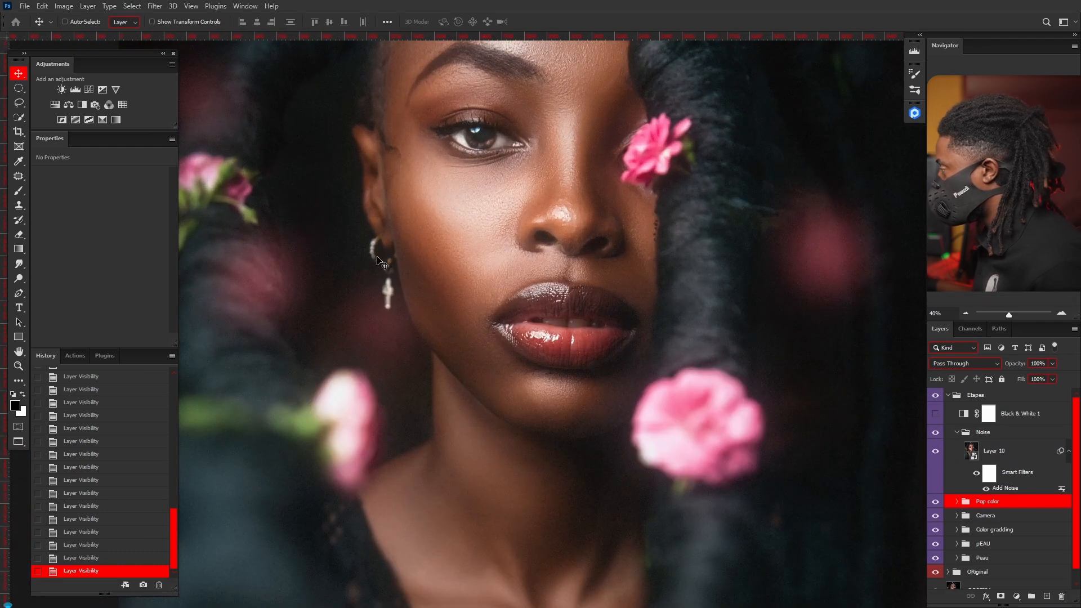
left_click(1008, 436)
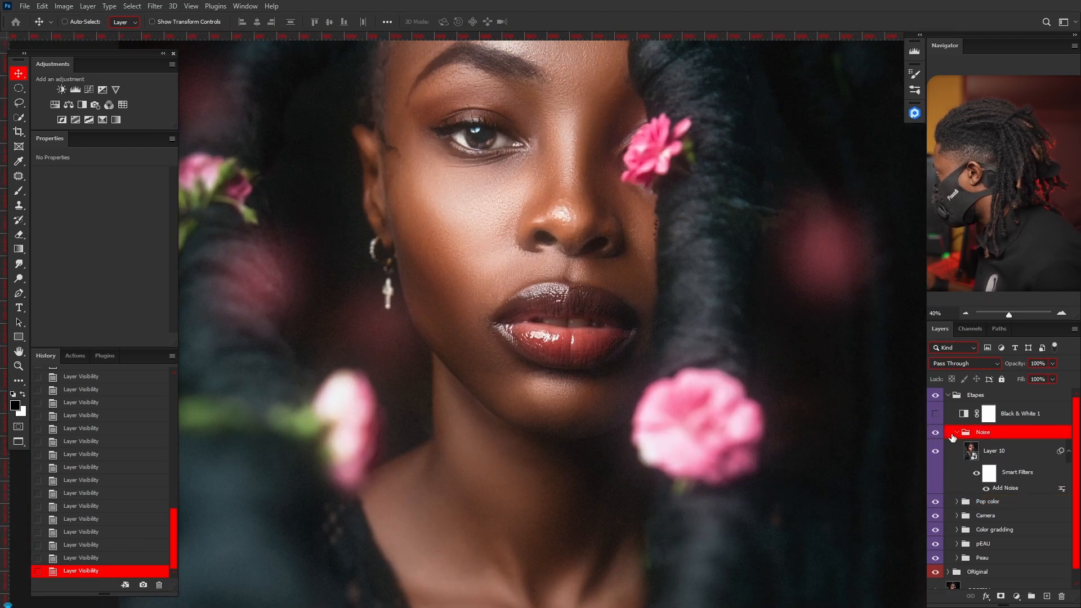
left_click(956, 432)
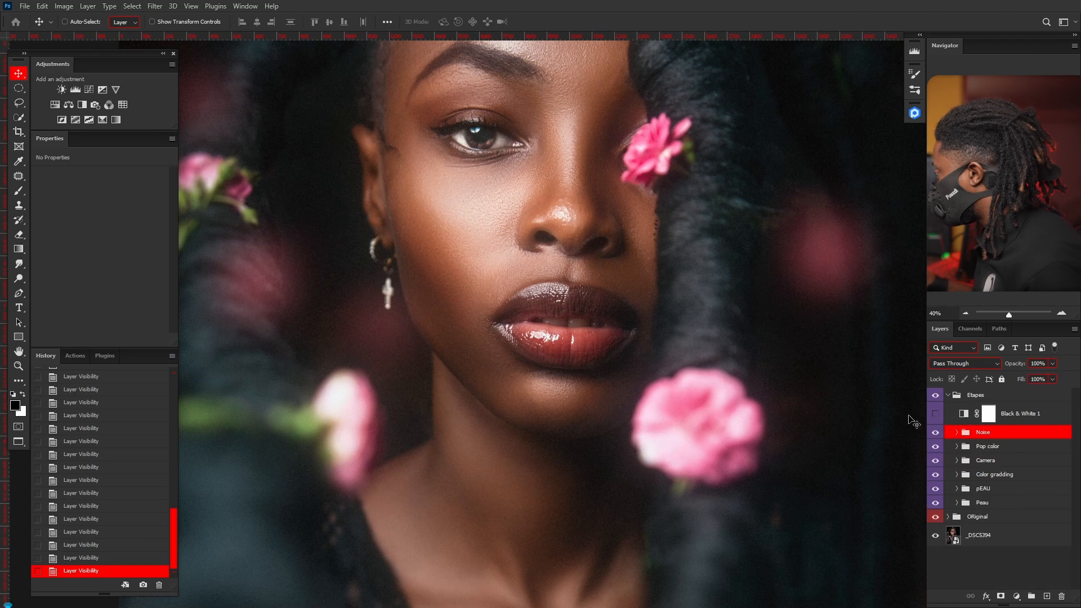
Turn on the Black & White 1 adjustment layer and compare the portrait with and without it.
left_click(1021, 421)
left_click(935, 415)
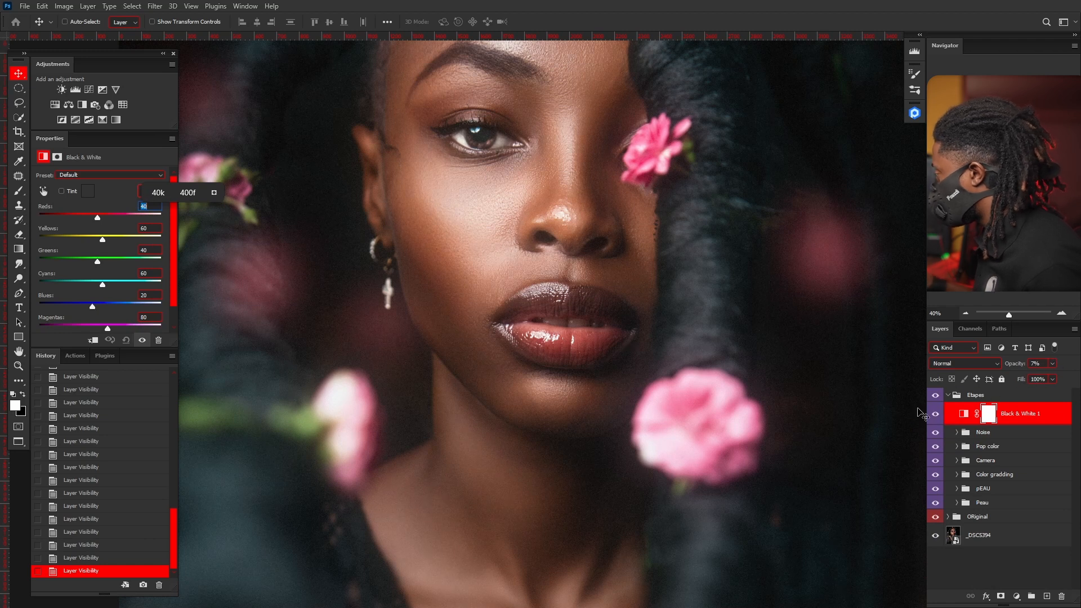
left_click(935, 416)
left_click(935, 416)
left_click(935, 415)
left_click(936, 415)
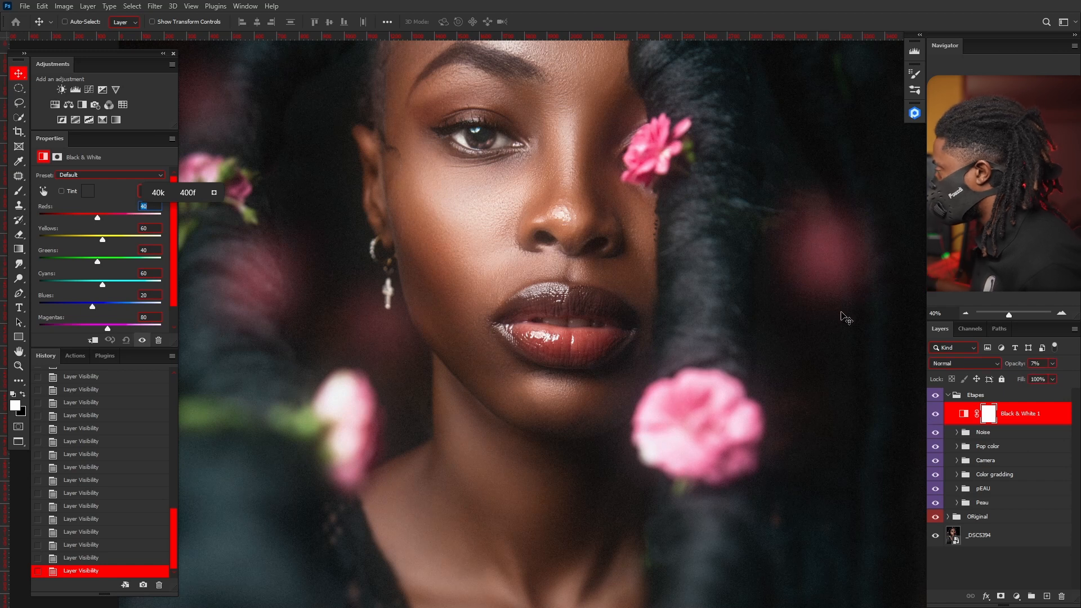
Compare the whole portrait before and after the retouch by hiding and showing the Etapes group.
scroll(535, 237, "down", 3)
scroll(530, 235, "down", 2)
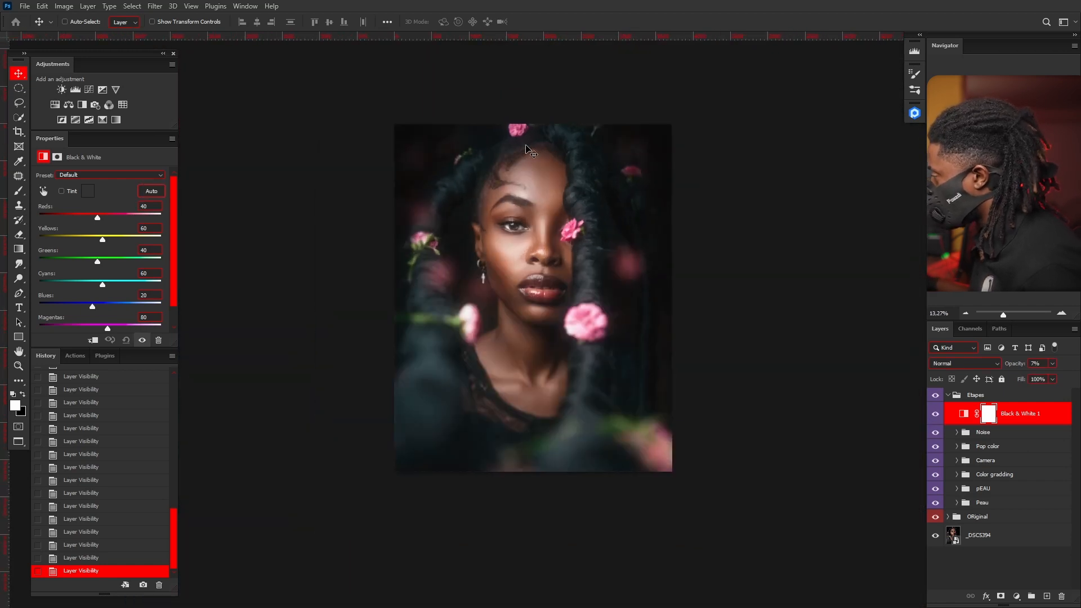
scroll(528, 149, "up", 2)
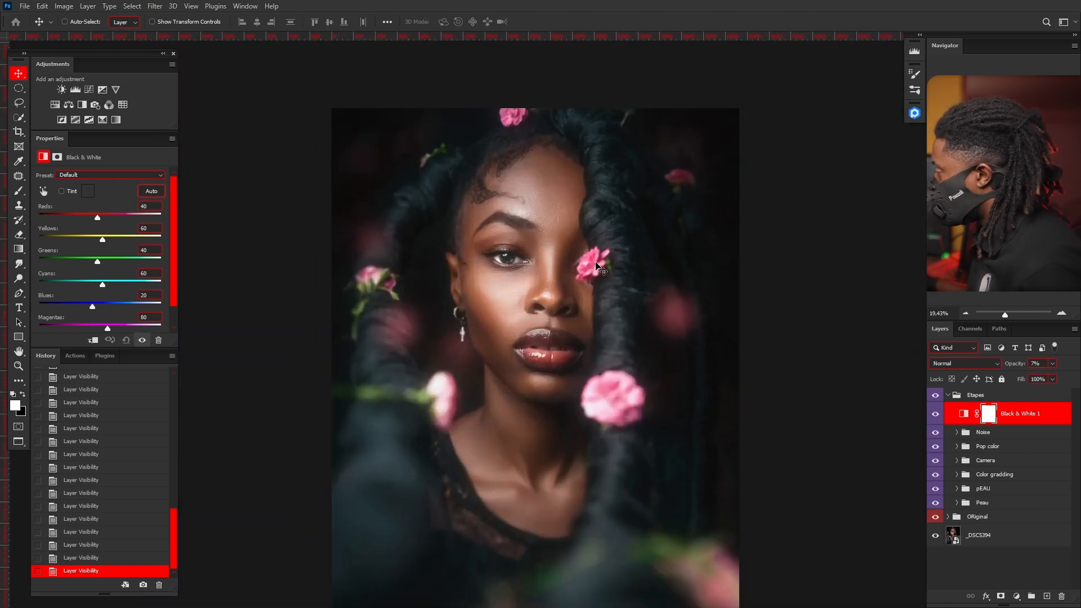
left_click(935, 396)
scroll(495, 290, "down", 2)
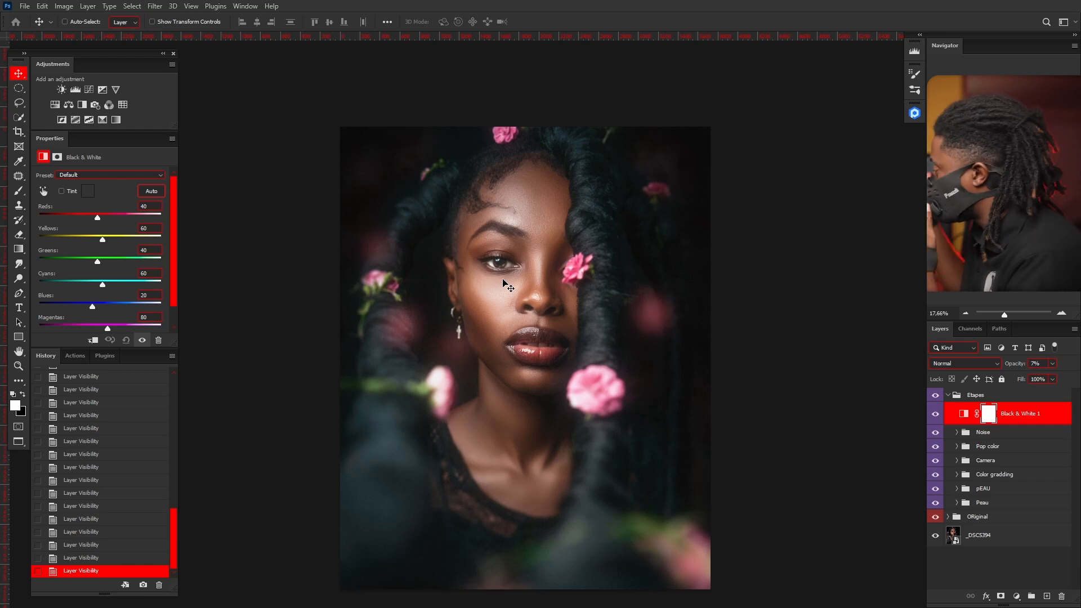
left_click(935, 399)
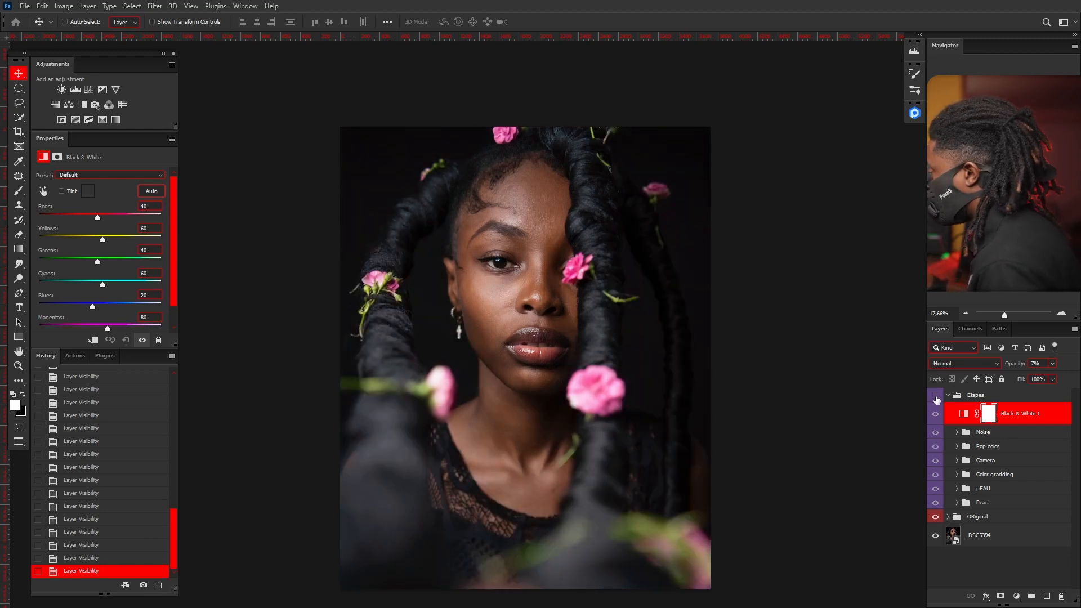
left_click(934, 409)
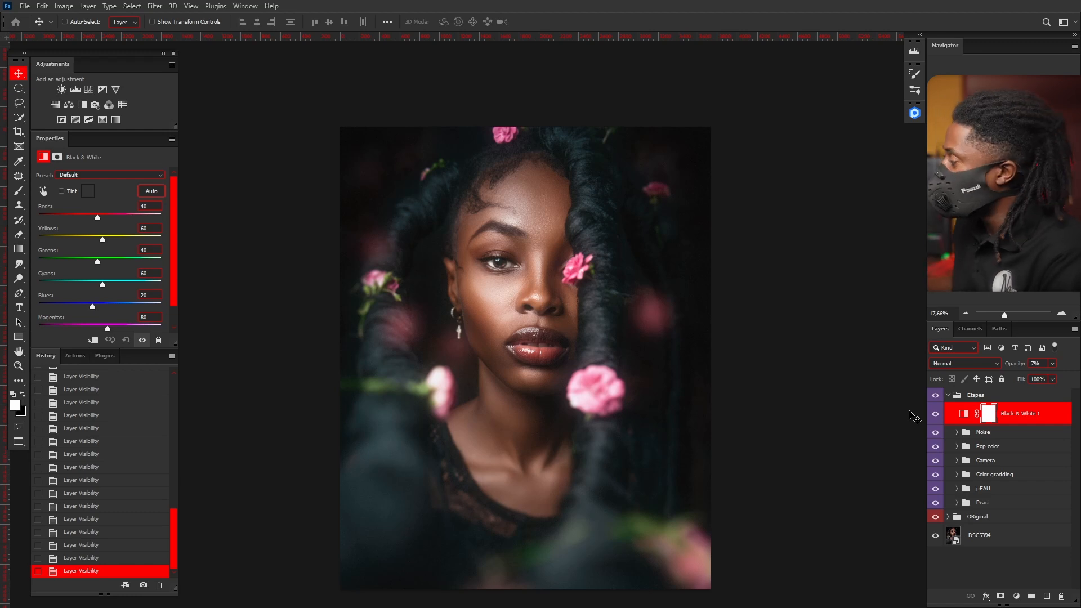
scroll(508, 209, "down", 1)
scroll(497, 229, "up", 1)
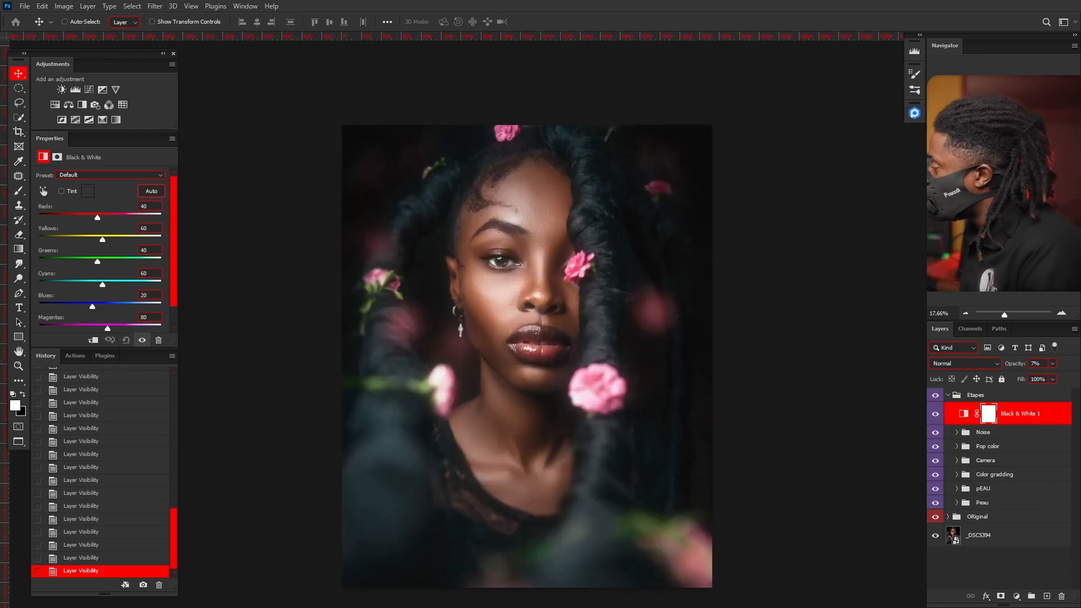